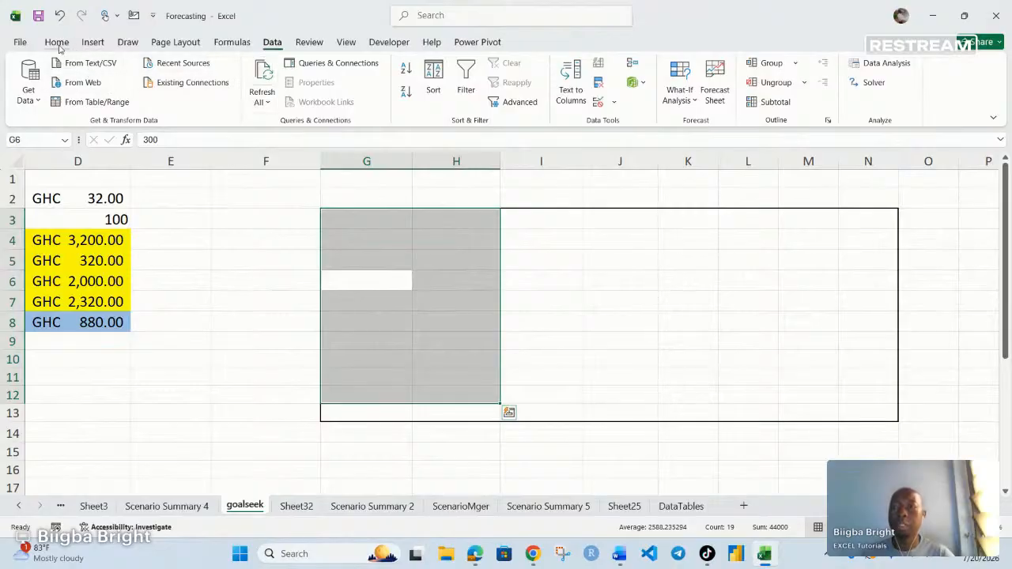
# - Give the Quantity/Profit table in G3:H12 a dark font colour so its values show
pyautogui.click(56, 42)
pyautogui.click(253, 93)
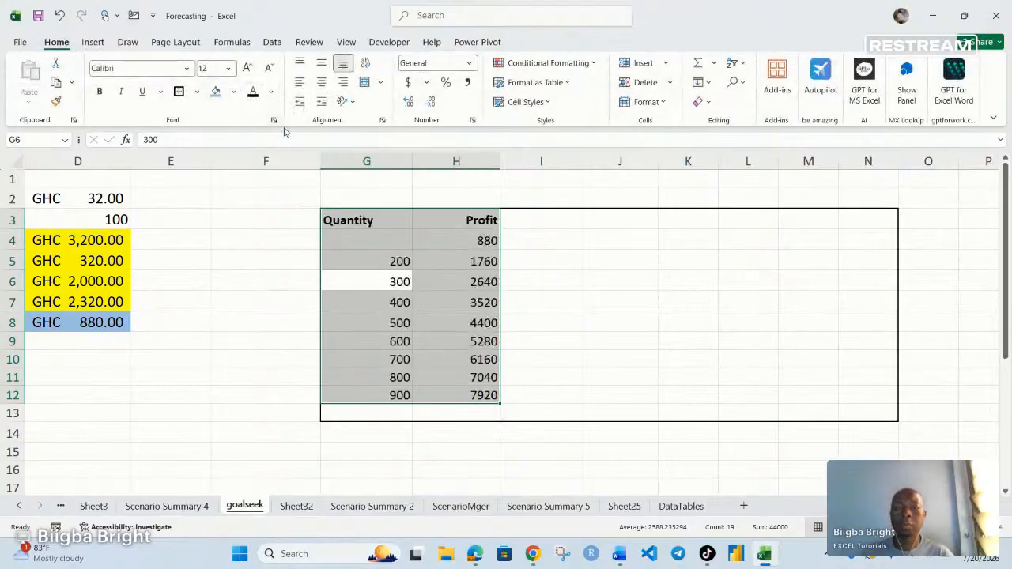
pyautogui.click(757, 275)
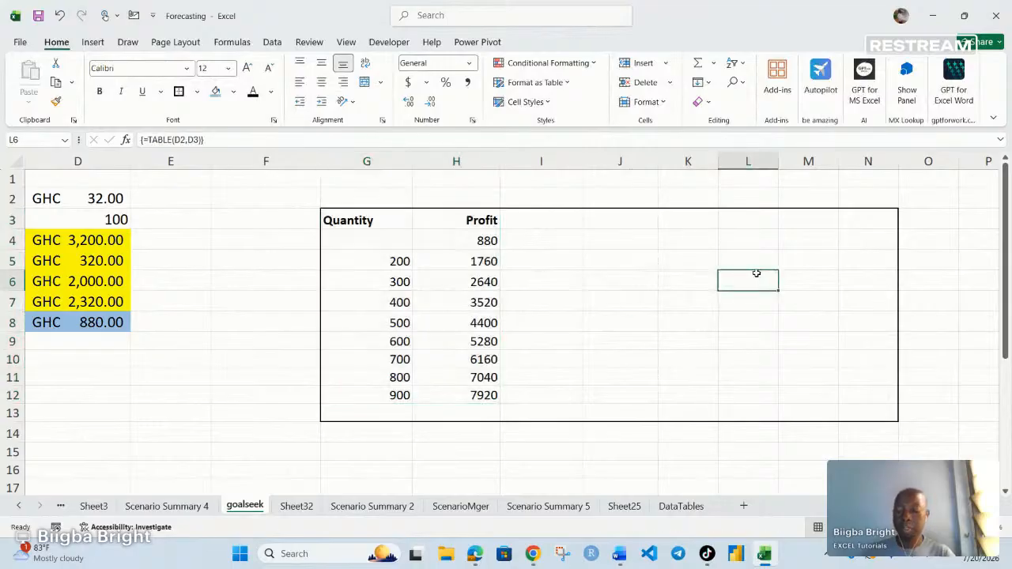
# - Apply a dark font colour to the whole price-by-quantity profit grid to reveal its values
pyautogui.hotkey('ctrl', 'a')
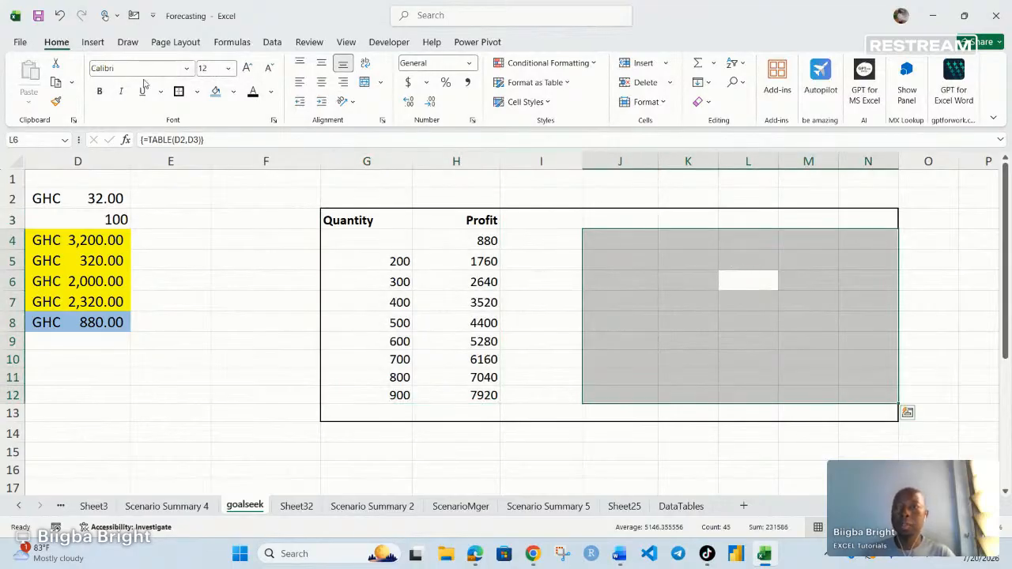
pyautogui.click(252, 92)
pyautogui.click(561, 378)
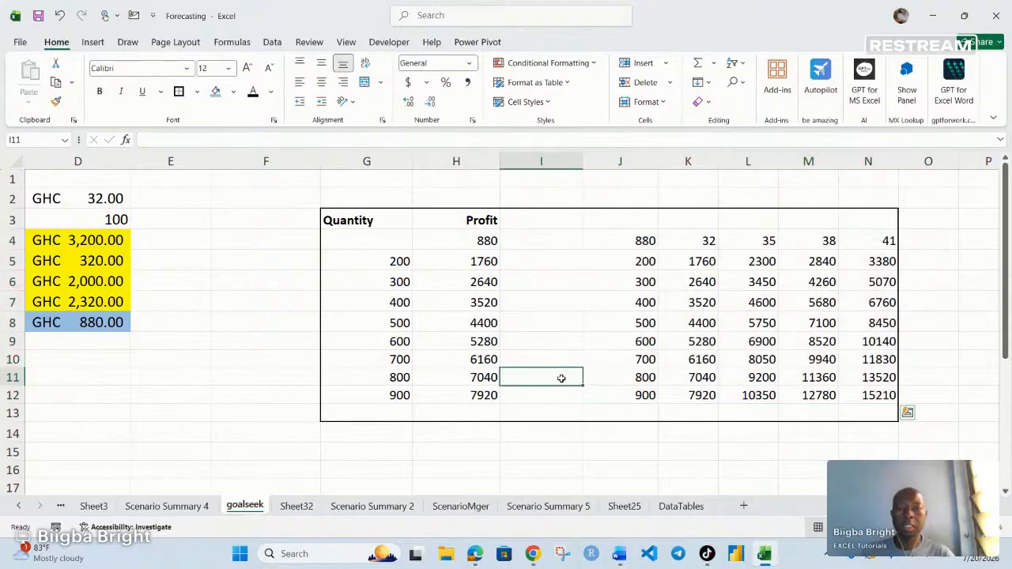
pyautogui.click(282, 316)
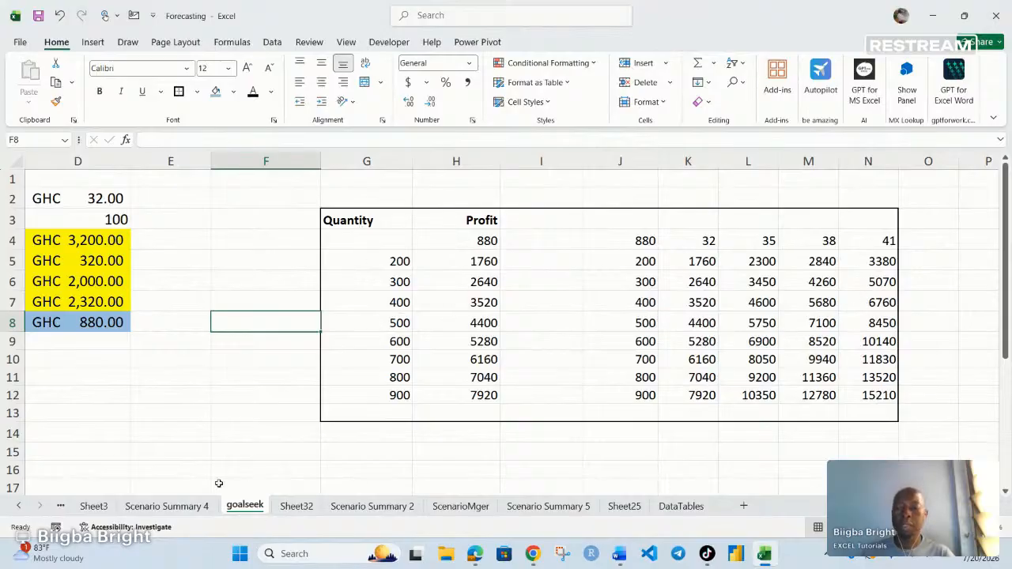
# - Glance at the Scenario Summary 4 sheet, return to goalseek, and select the Qnty cell D3
pyautogui.click(176, 507)
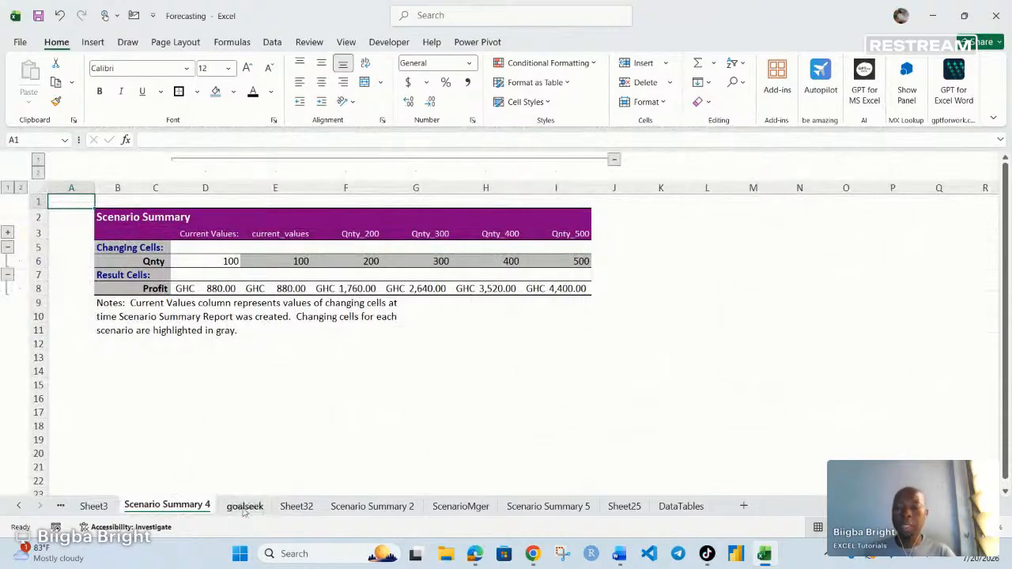
pyautogui.click(244, 506)
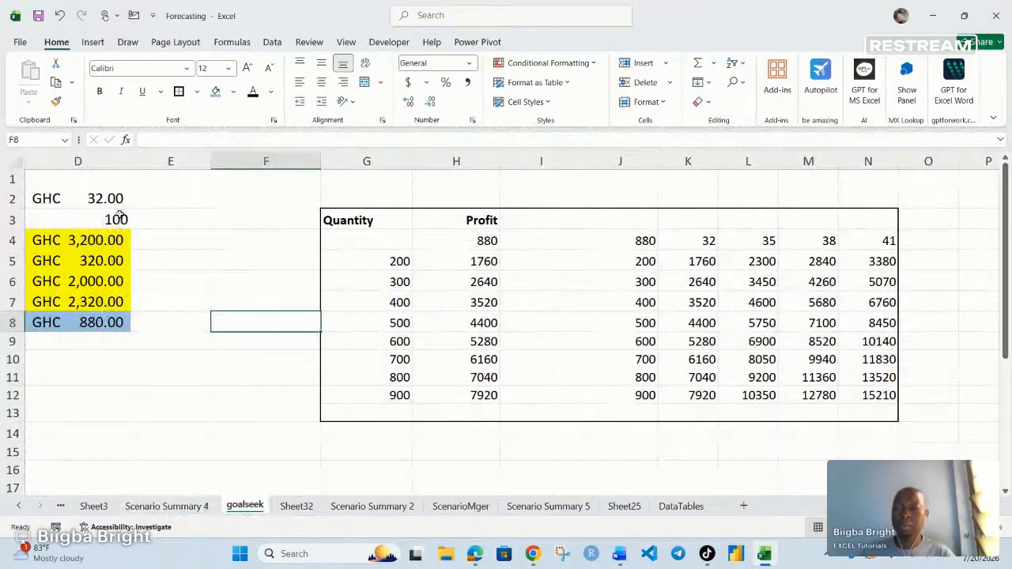
pyautogui.click(116, 219)
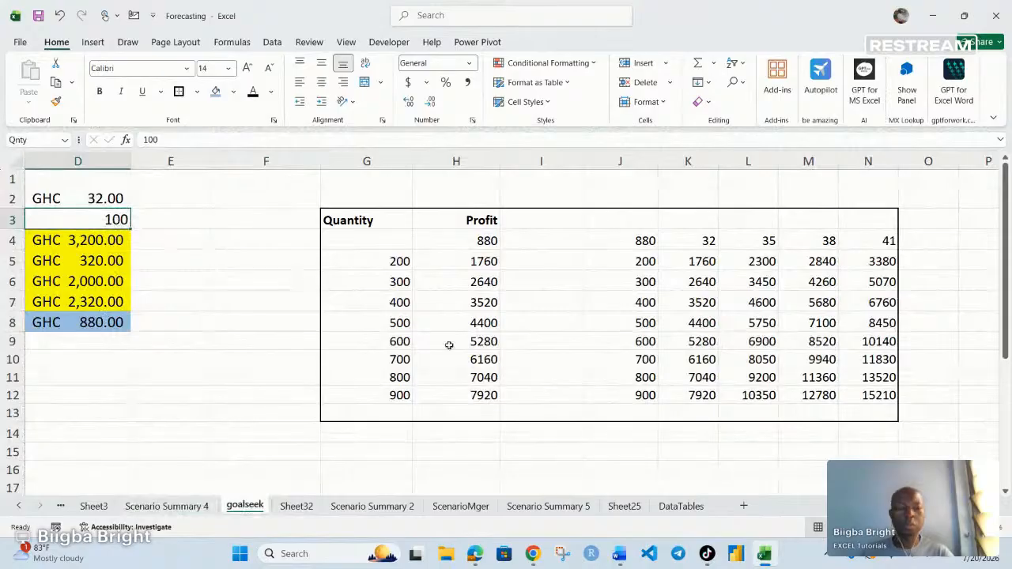
# - Try quantities 200 and then 300 in the Qnty cell D3
pyautogui.hscroll(-3, 713, 463)
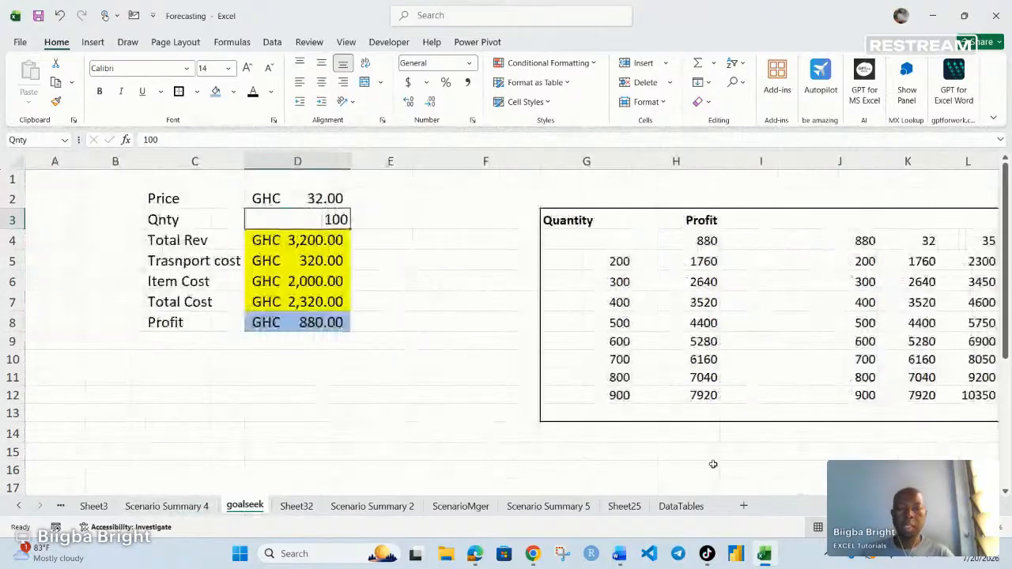
pyautogui.write('200')
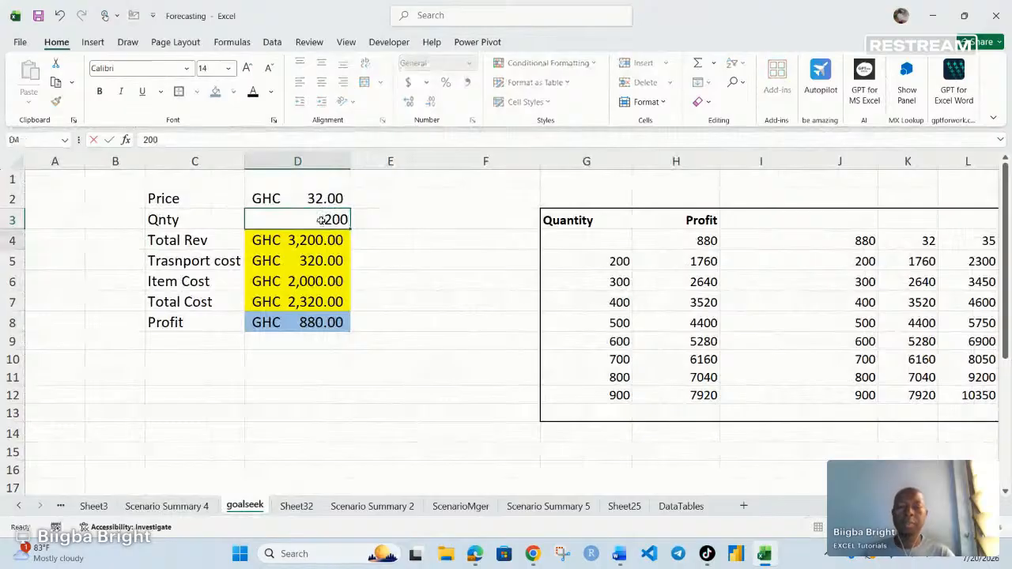
pyautogui.press('Return')
pyautogui.click(323, 220)
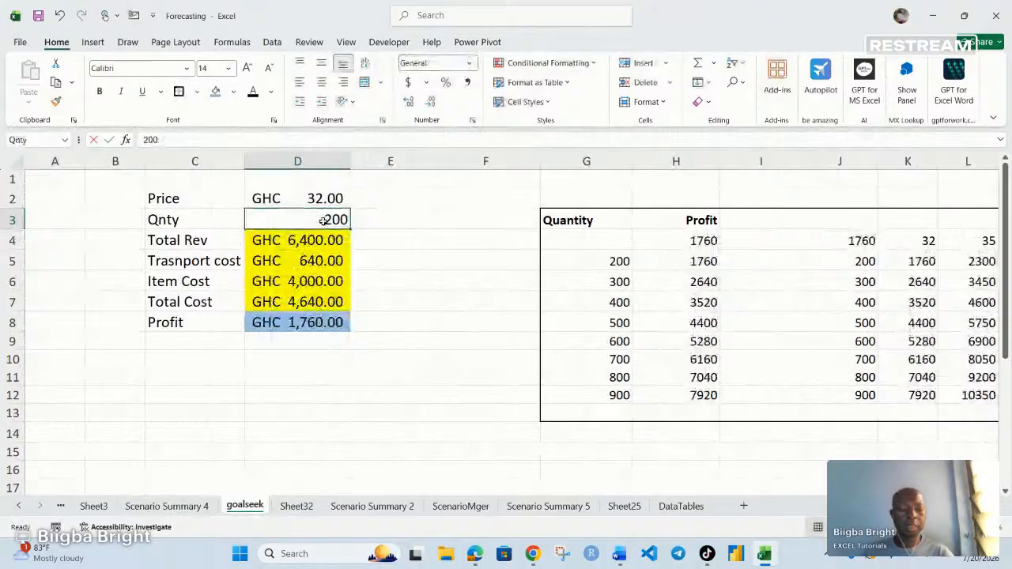
pyautogui.write('300')
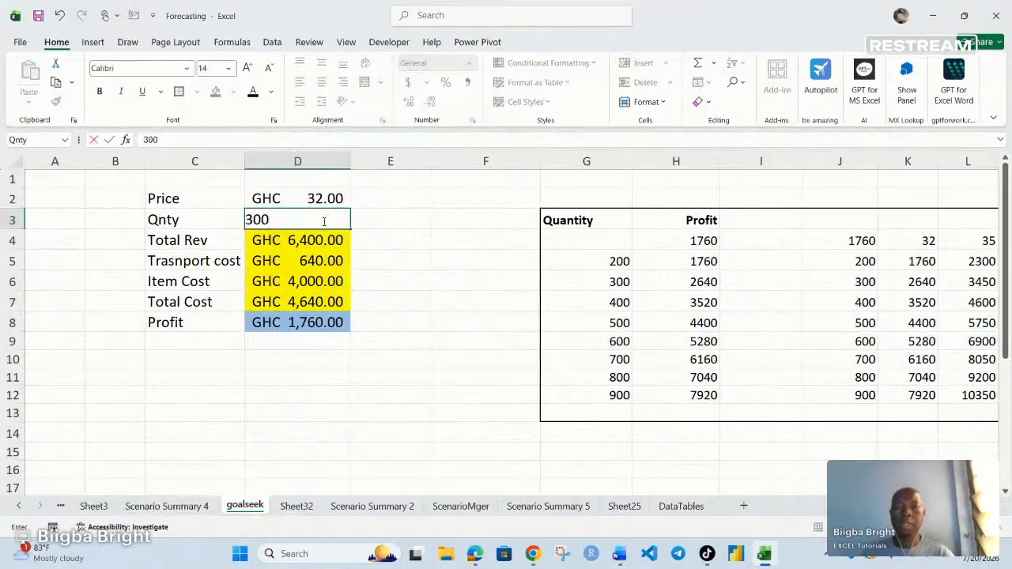
pyautogui.press('Return')
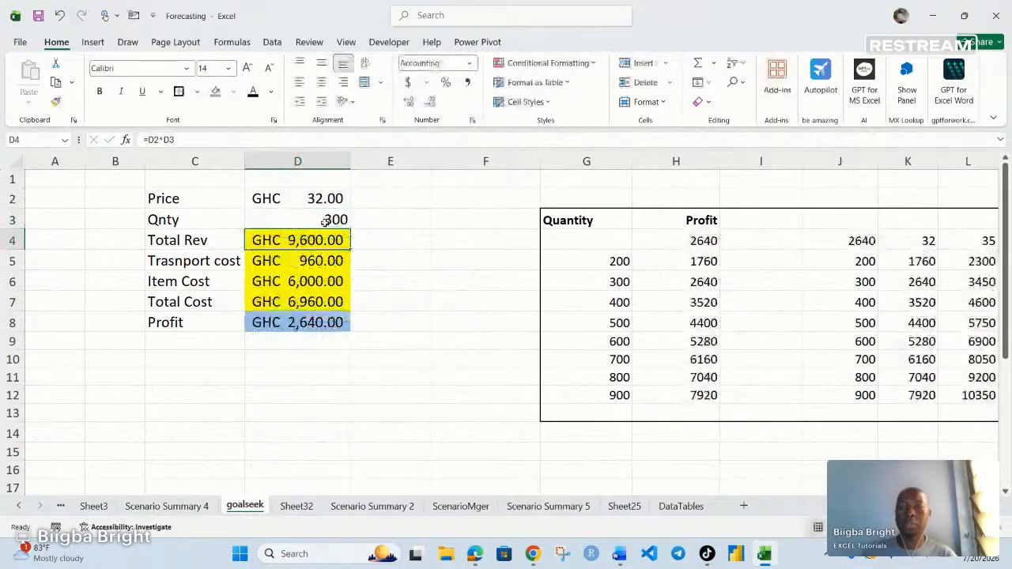
# - Change the price in D2 to 33 and then to 35
pyautogui.click(326, 200)
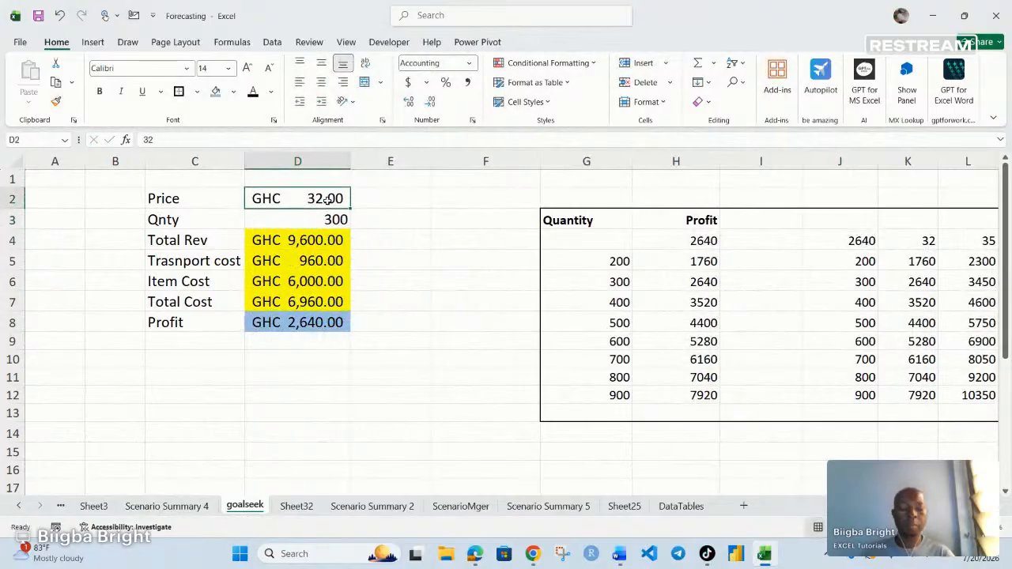
pyautogui.doubleClick(326, 200)
pyautogui.press('BackSpace')
pyautogui.write('33')
pyautogui.press('Return')
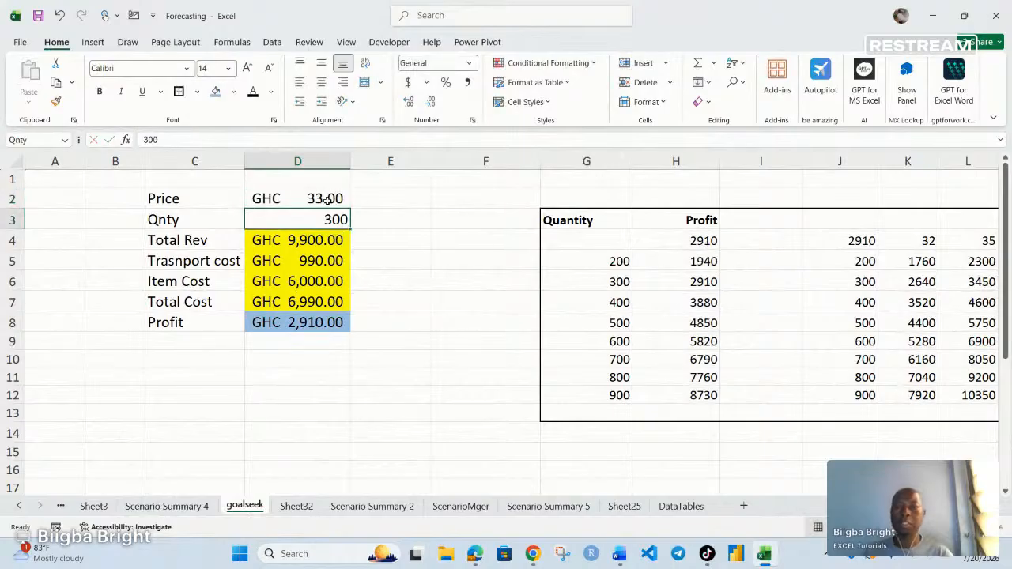
pyautogui.click(326, 200)
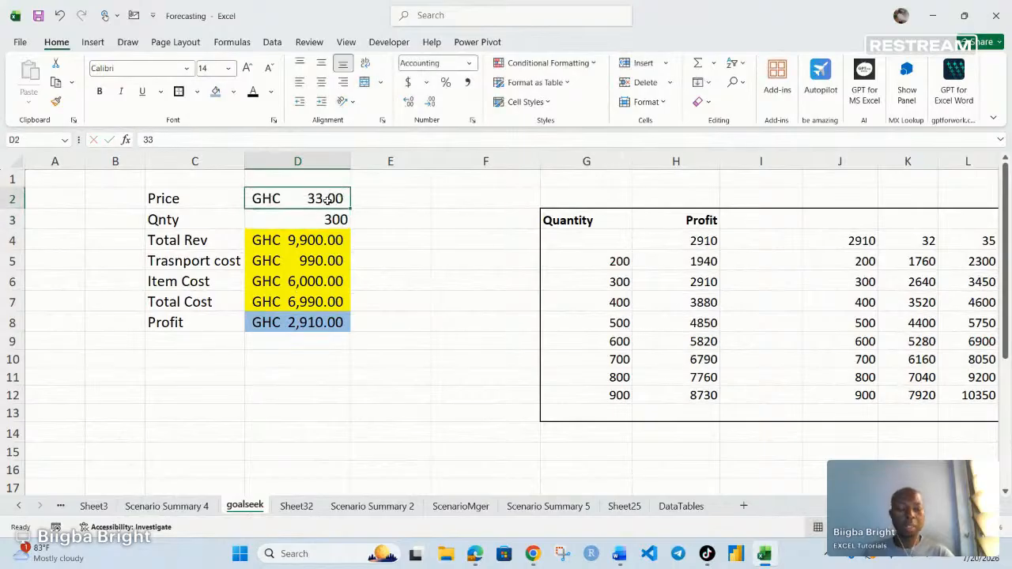
pyautogui.doubleClick(326, 199)
pyautogui.press('BackSpace')
pyautogui.write('5')
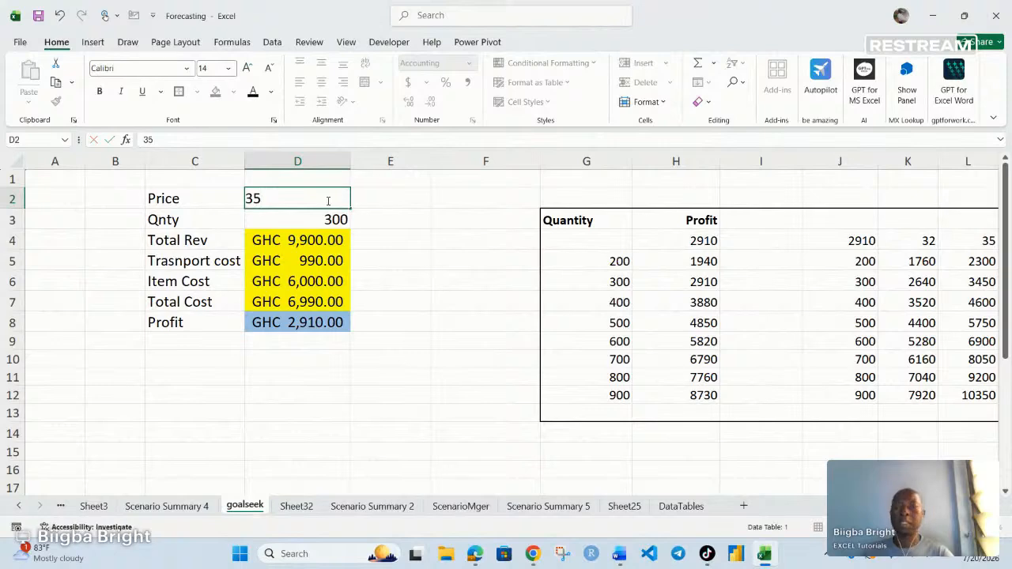
pyautogui.press('Return')
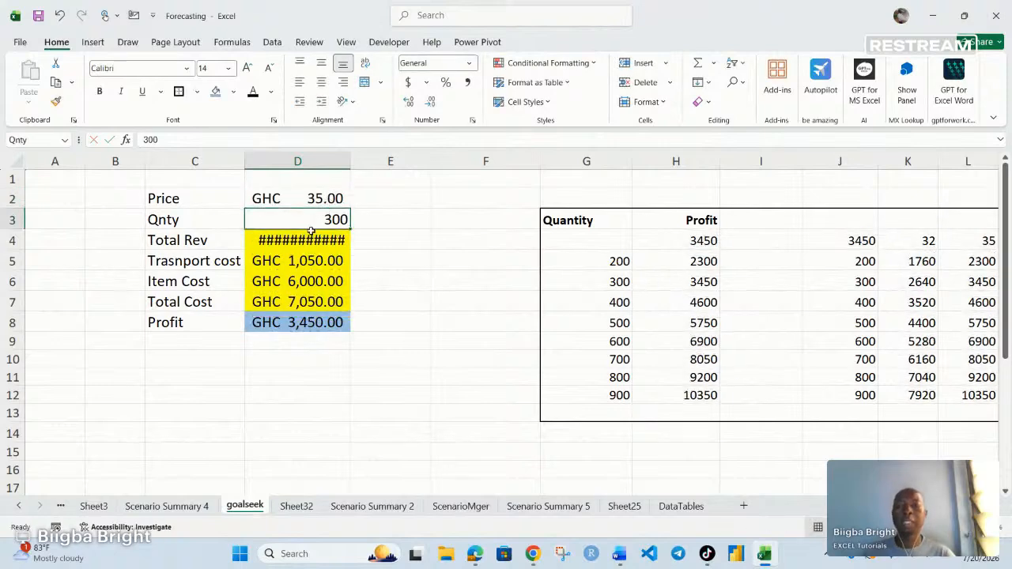
# - Restore price 32 and quantity 100, then view the Scenario Summary 4 sheet
pyautogui.click(326, 200)
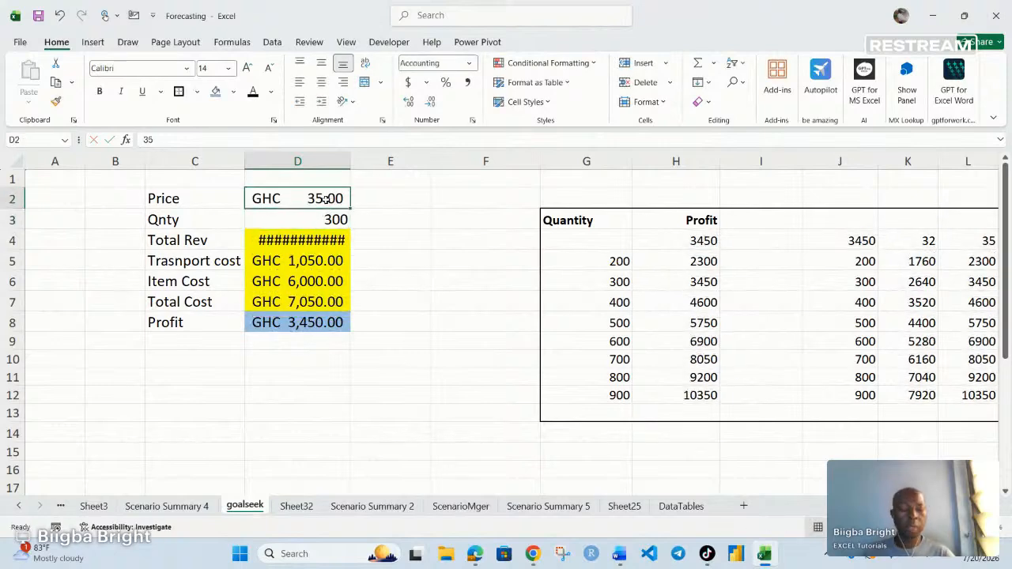
pyautogui.write('32')
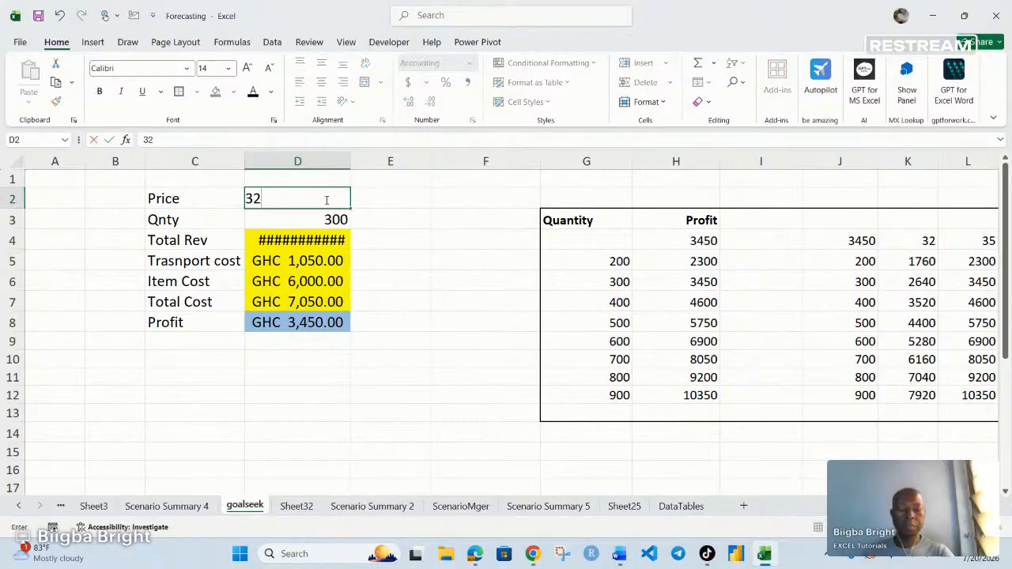
pyautogui.press('Return')
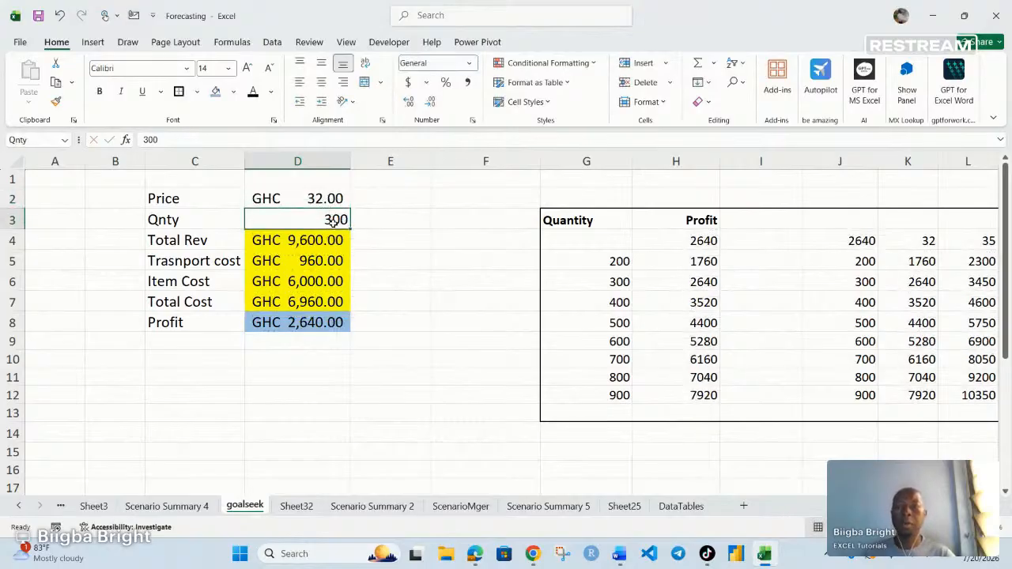
pyautogui.write('100')
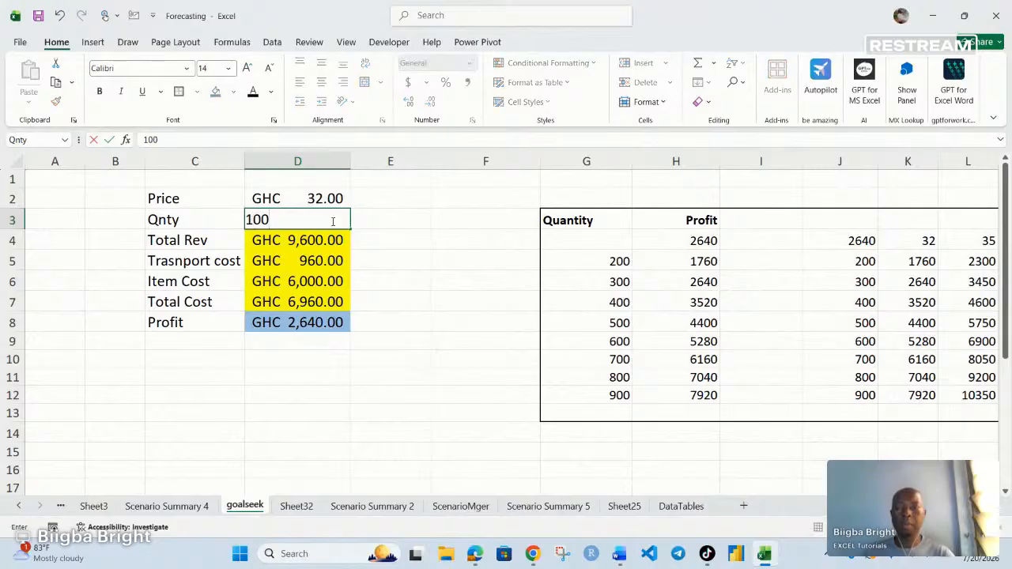
pyautogui.press('Return')
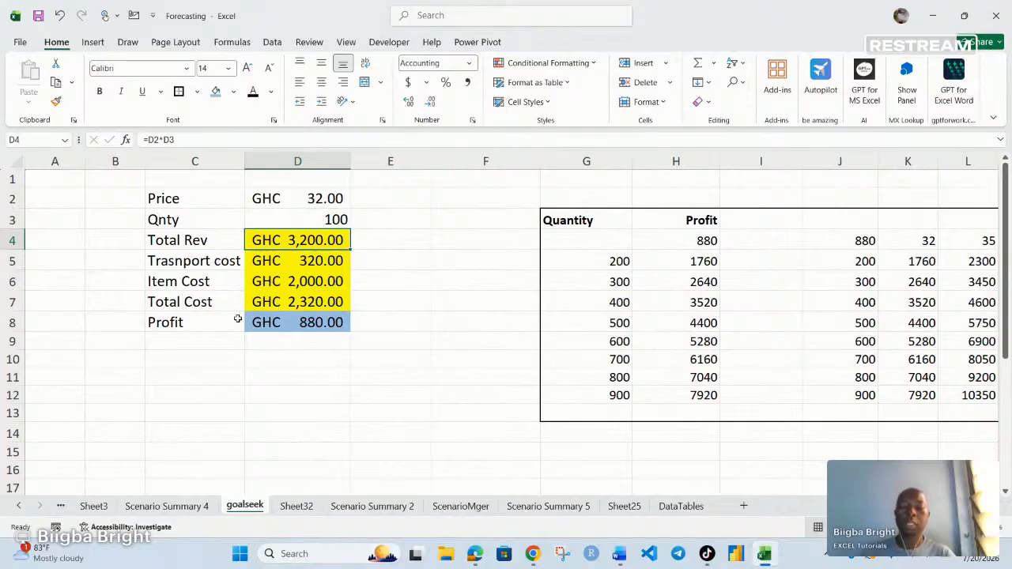
pyautogui.click(166, 506)
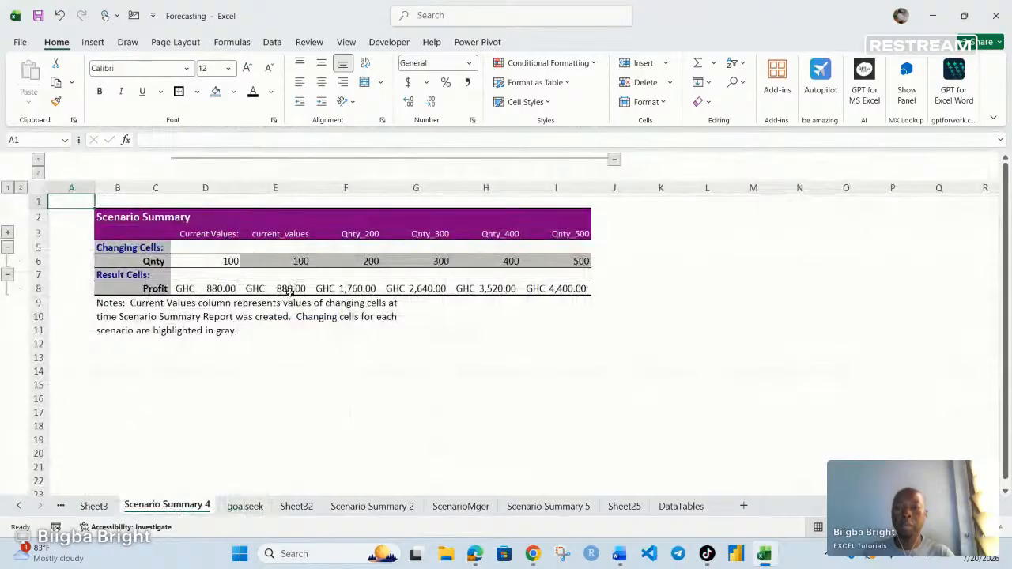
# - Review the current_values, Qnty_200, Qnty_300 and Qnty_400 entries in the scenario summary
pyautogui.click(290, 289)
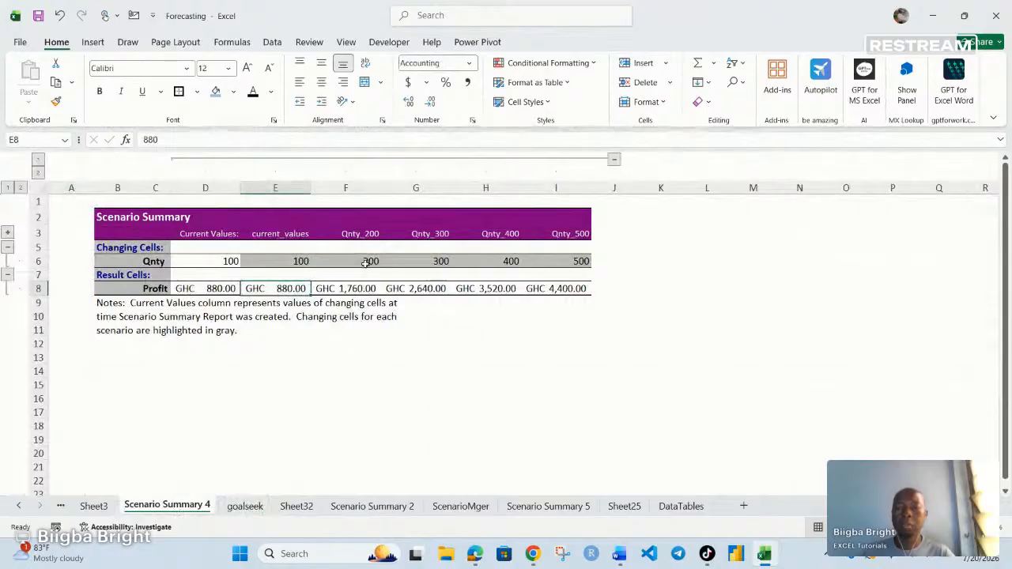
pyautogui.click(367, 262)
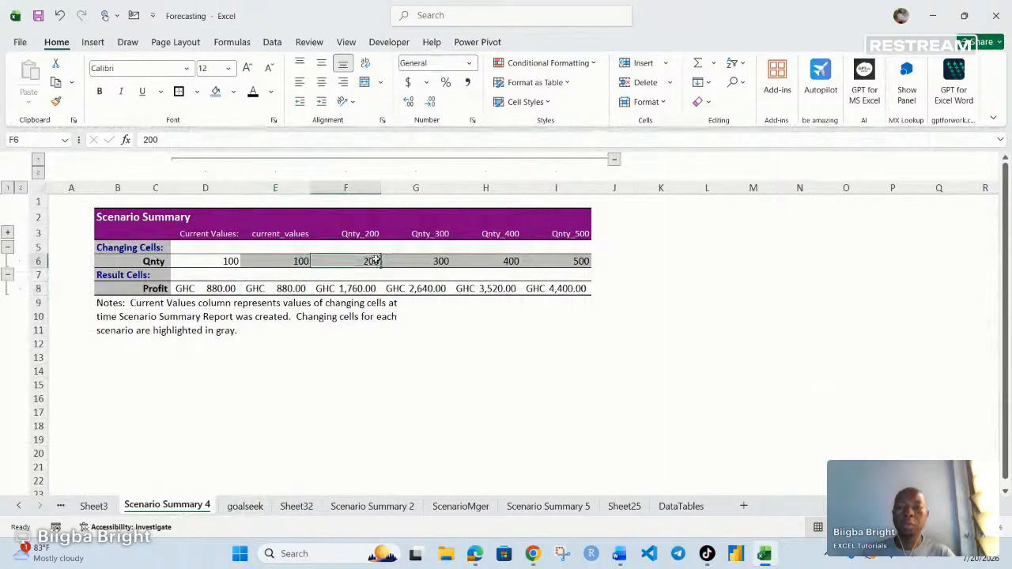
pyautogui.click(352, 288)
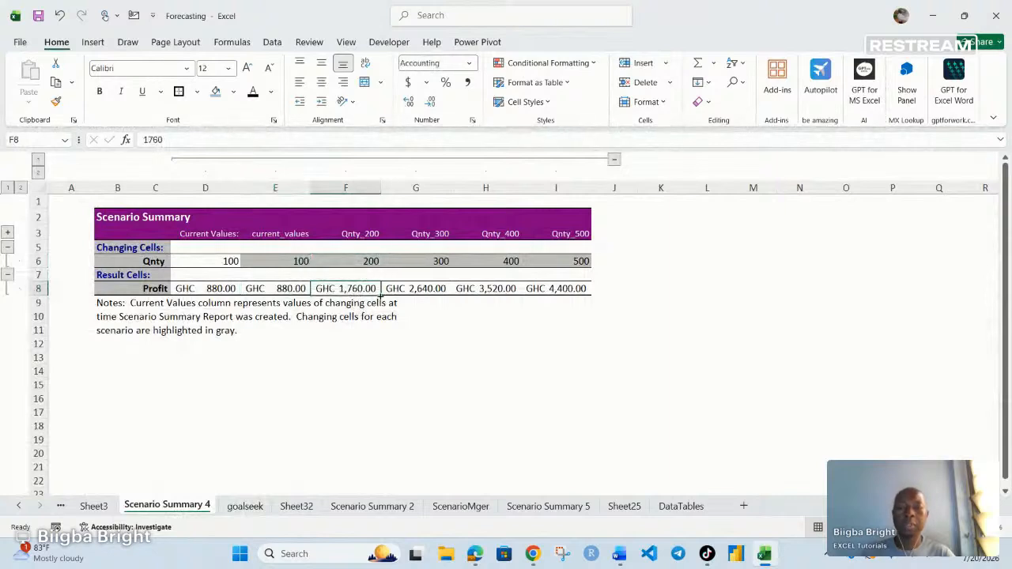
pyautogui.click(444, 235)
pyautogui.click(428, 278)
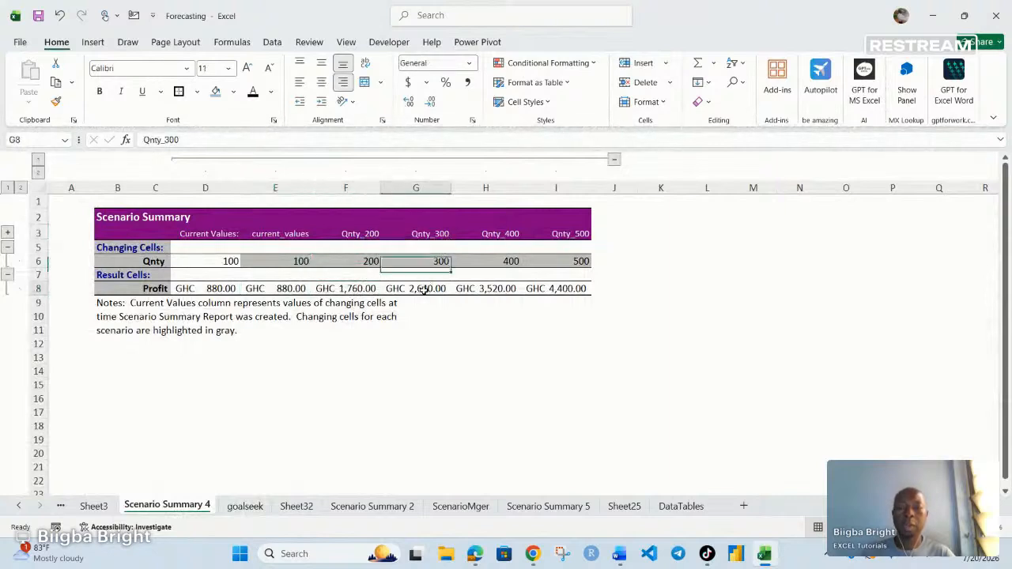
pyautogui.click(427, 290)
pyautogui.click(499, 234)
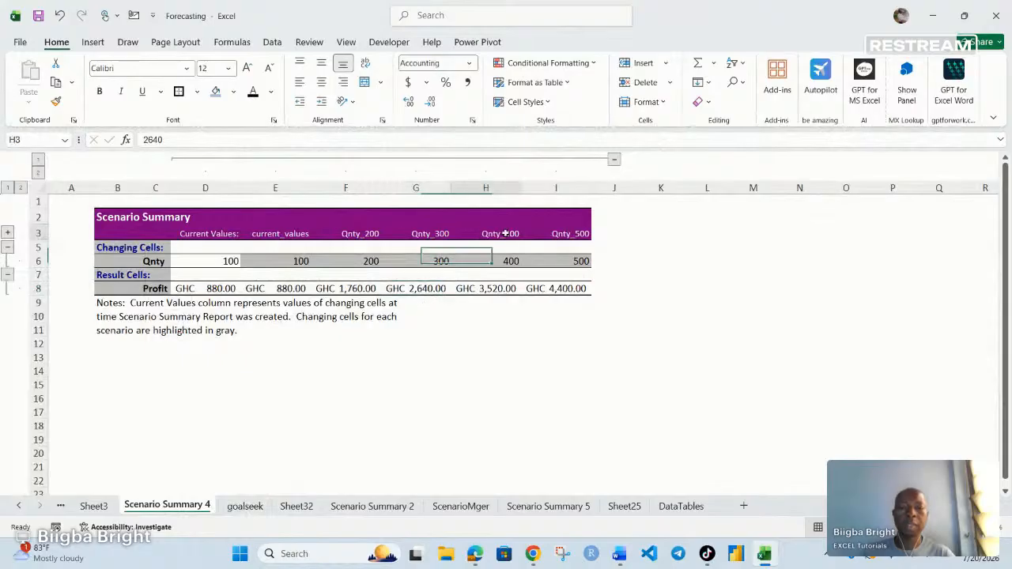
pyautogui.click(492, 290)
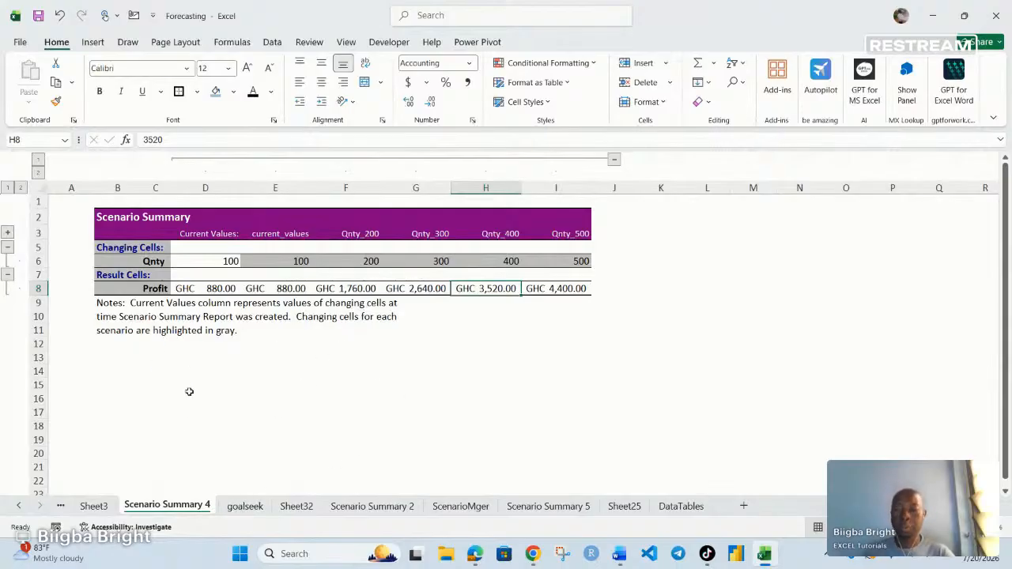
# - Delete the Scenario Summary 4 sheet and confirm the deletion
pyautogui.rightClick(183, 508)
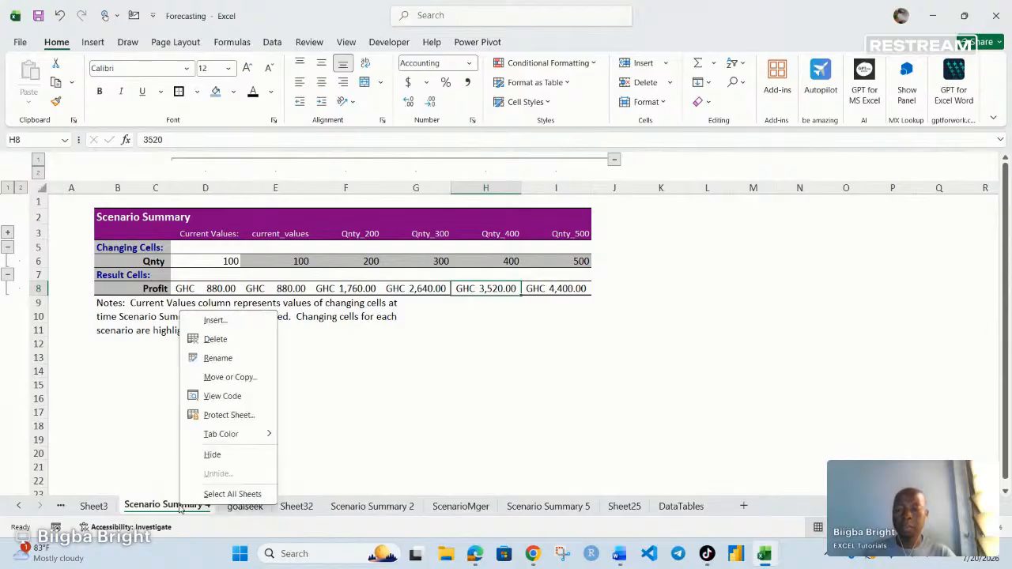
pyautogui.click(217, 341)
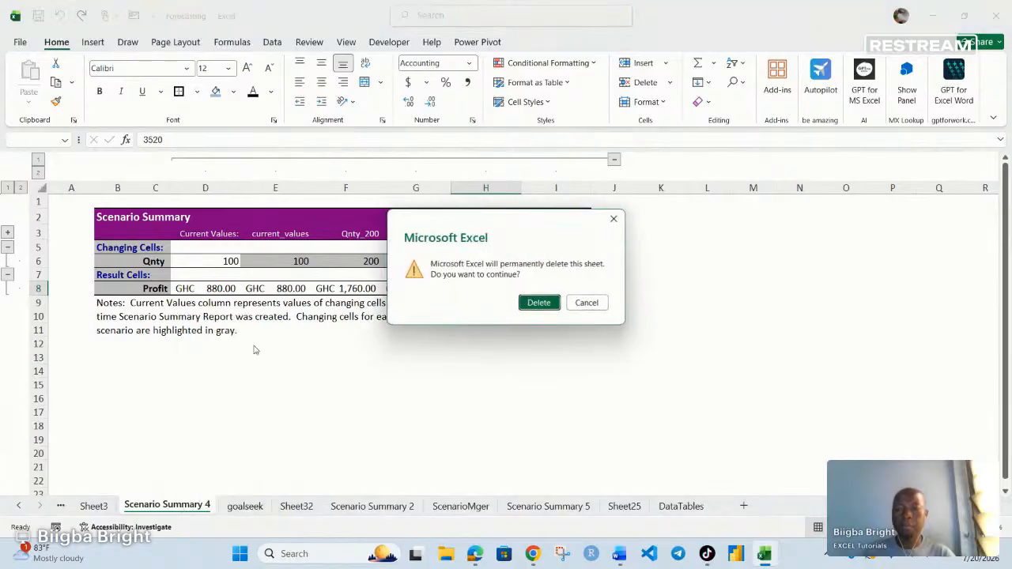
pyautogui.click(538, 301)
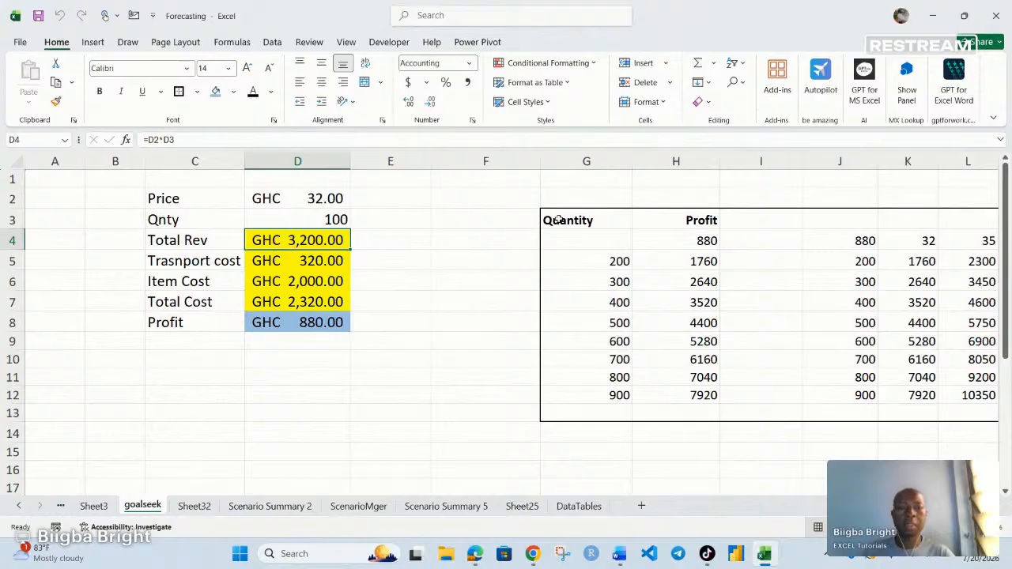
# - Turn the Quantity and Profit table's text white
pyautogui.click(558, 220)
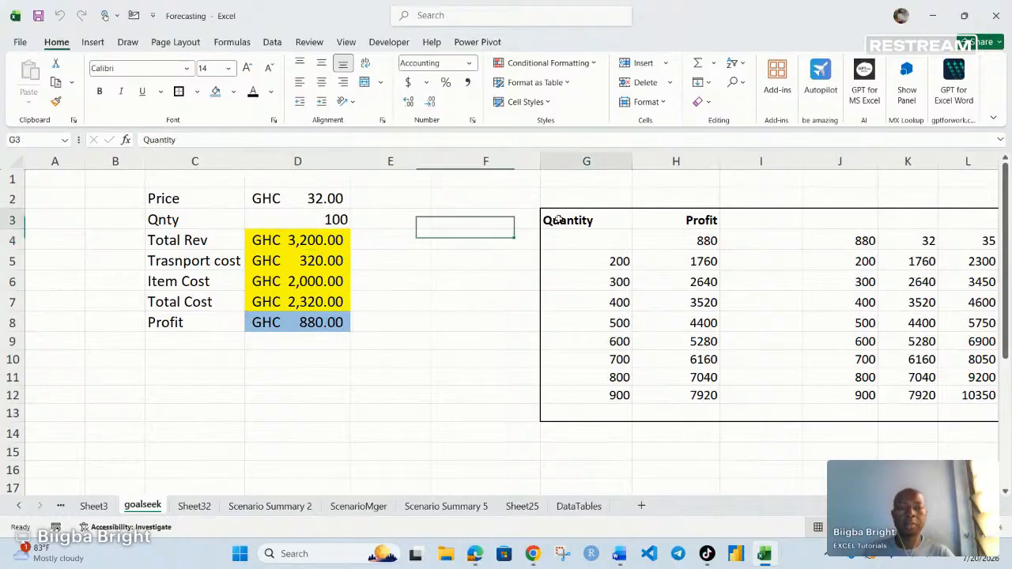
pyautogui.hotkey('ctrl', 'a')
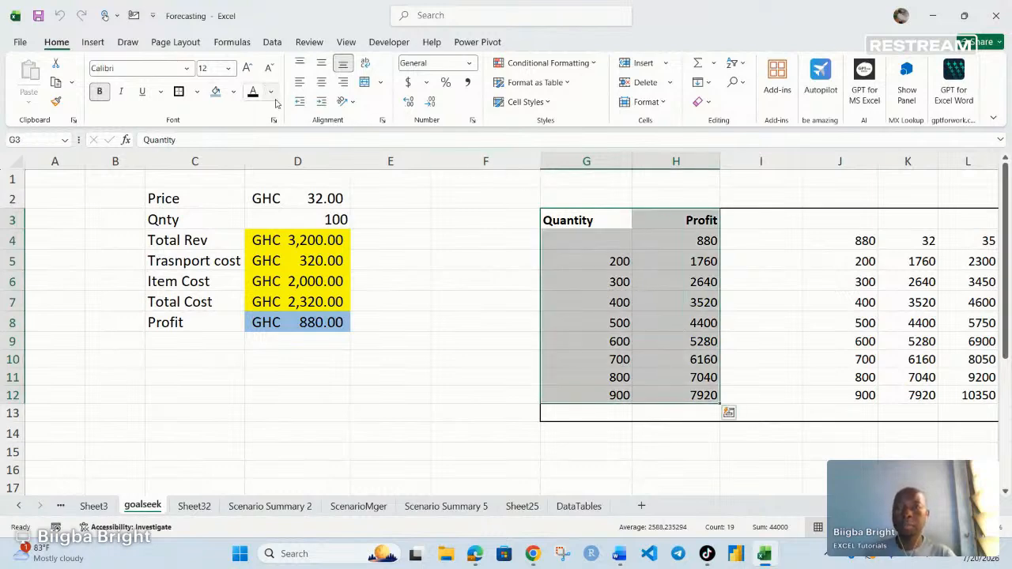
pyautogui.click(270, 92)
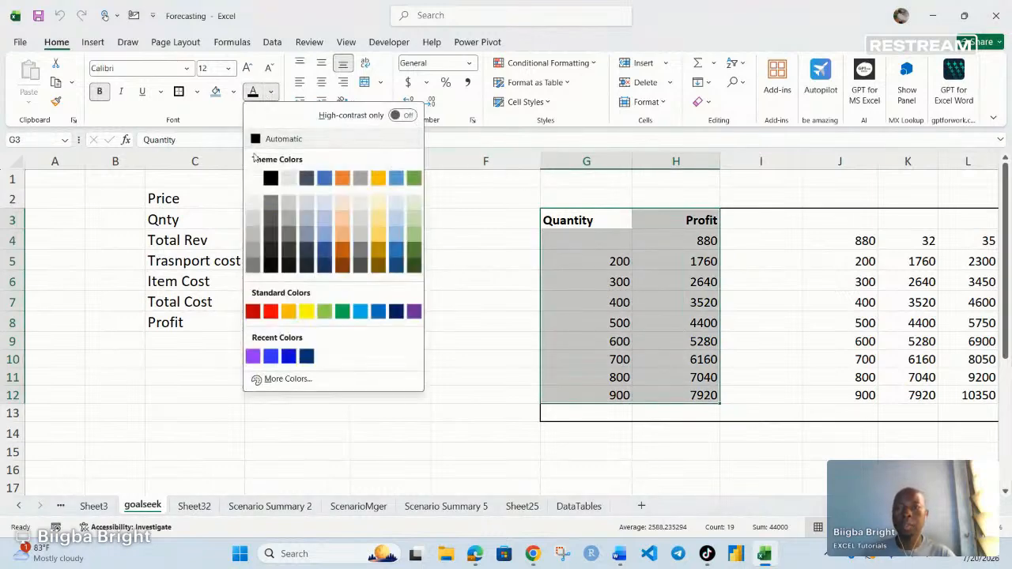
pyautogui.click(271, 178)
# - Make the second data table's numbers white too, then review the Price-to-Profit block
pyautogui.click(959, 299)
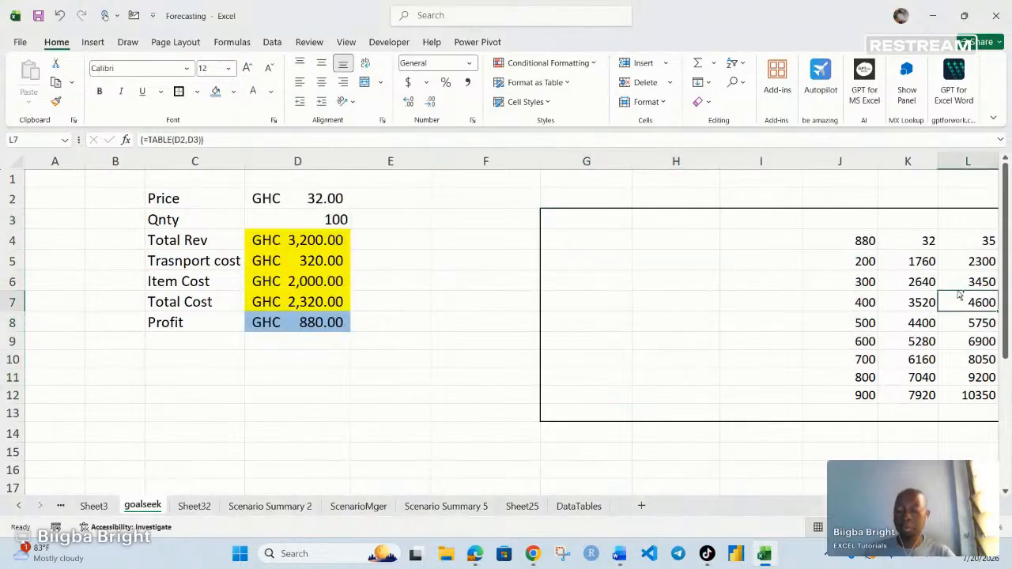
pyautogui.hotkey('ctrl', 'a')
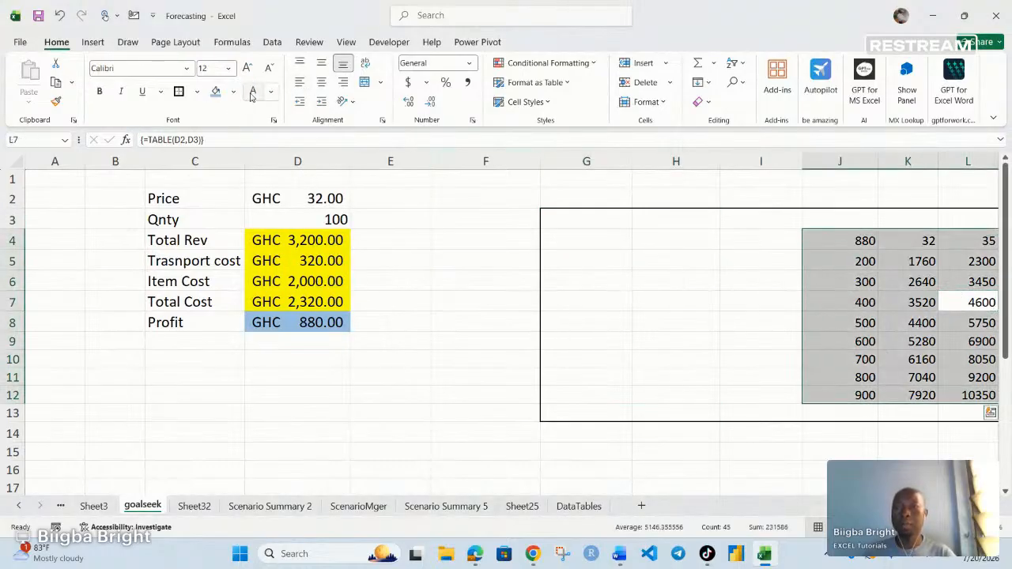
pyautogui.click(253, 92)
pyautogui.click(451, 280)
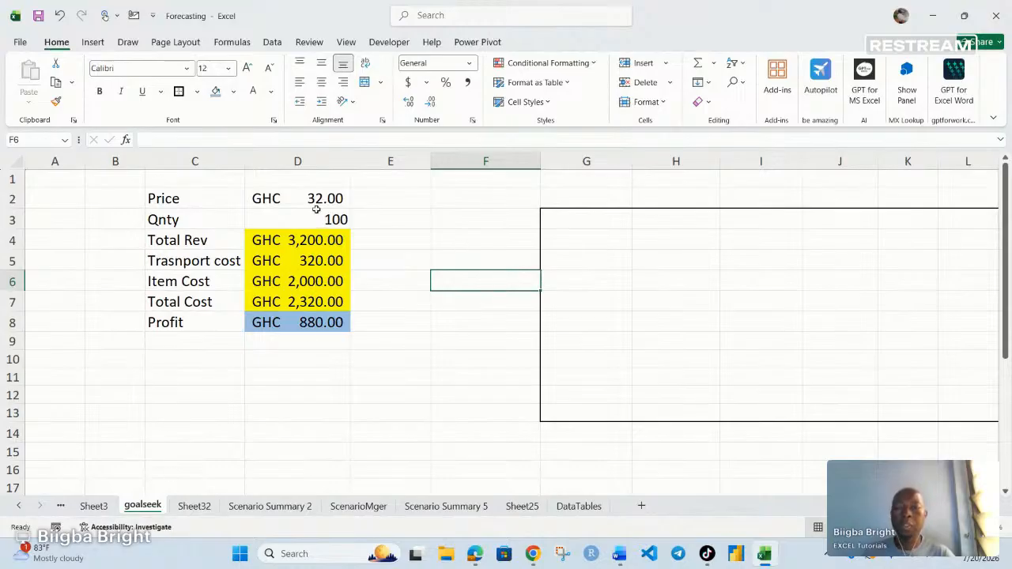
pyautogui.moveTo(177, 199); pyautogui.dragTo(300, 320)
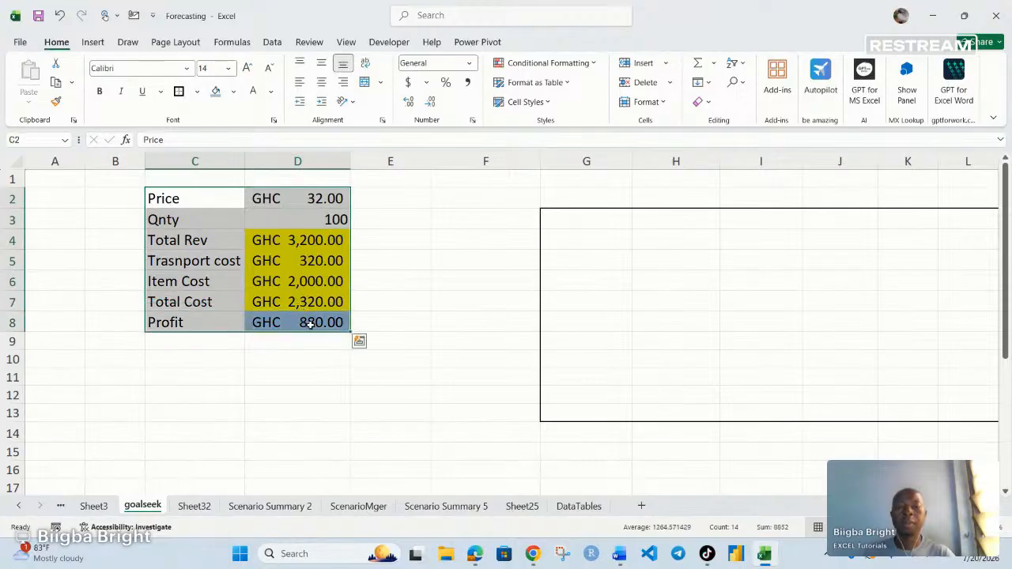
pyautogui.click(377, 295)
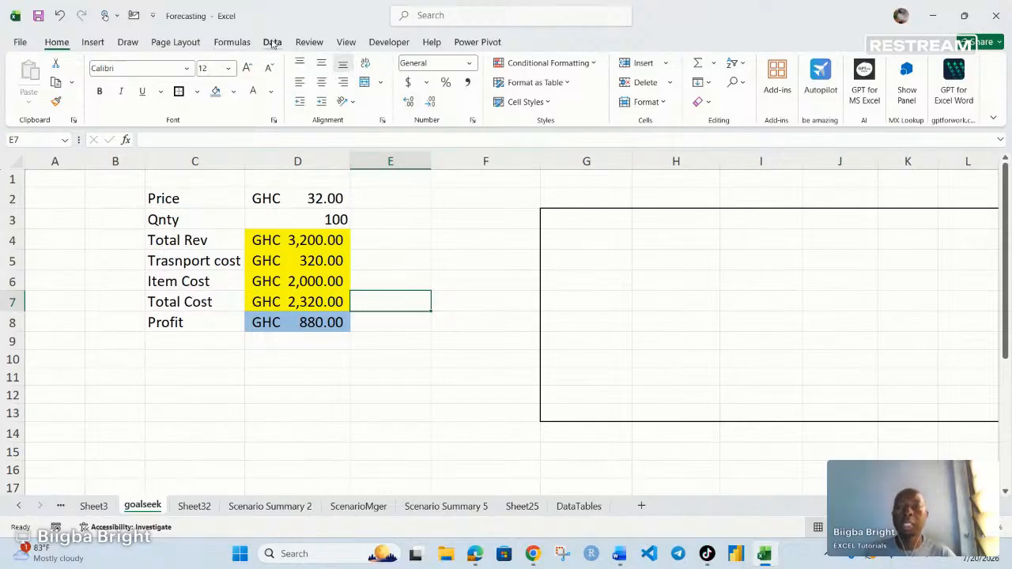
pyautogui.click(272, 44)
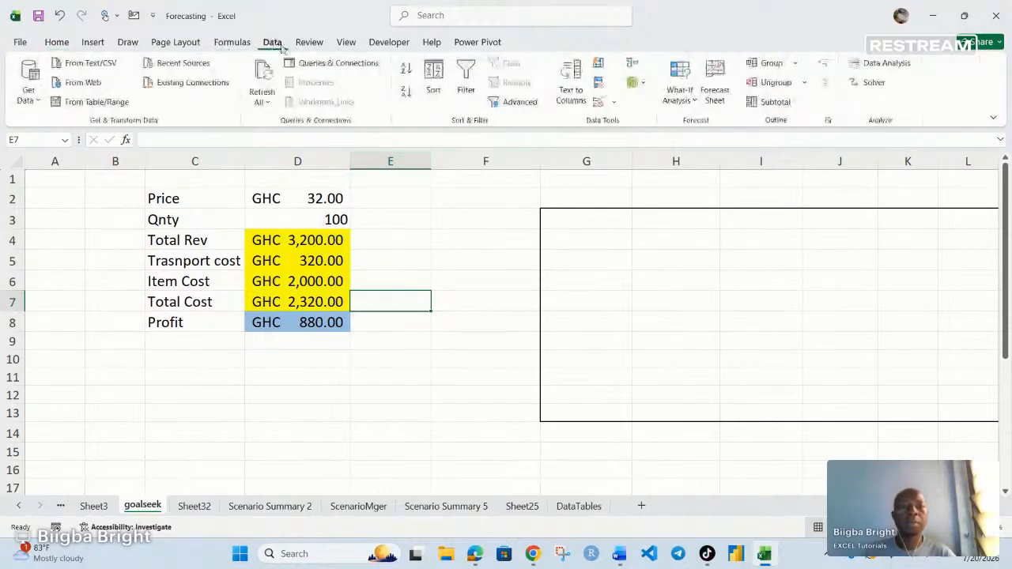
# - In Scenario Manager, delete current_values, Qnty_200, Qnty_300, Qnty_400 and Qnty_500 one by one
pyautogui.click(681, 93)
pyautogui.click(703, 124)
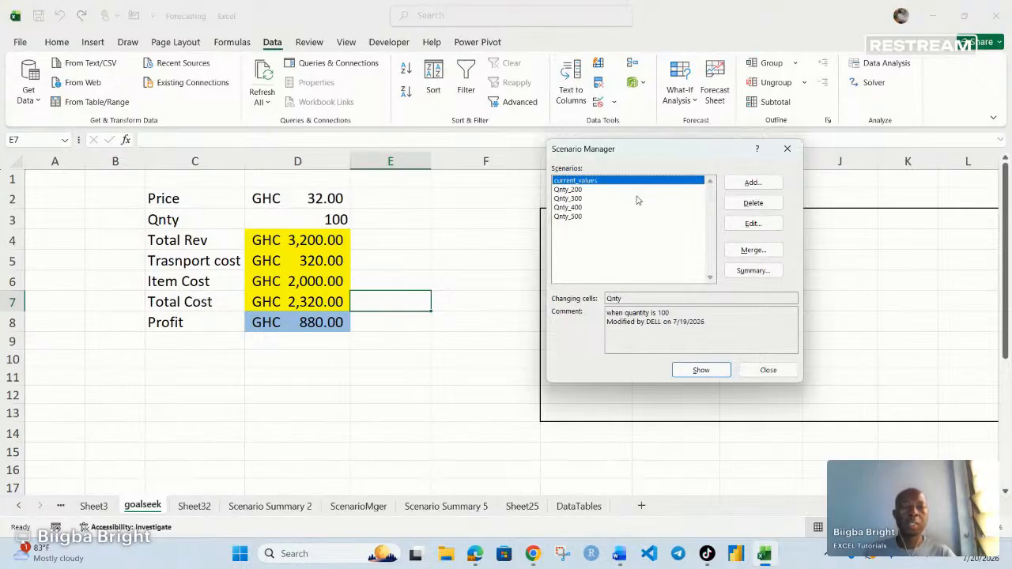
pyautogui.click(752, 203)
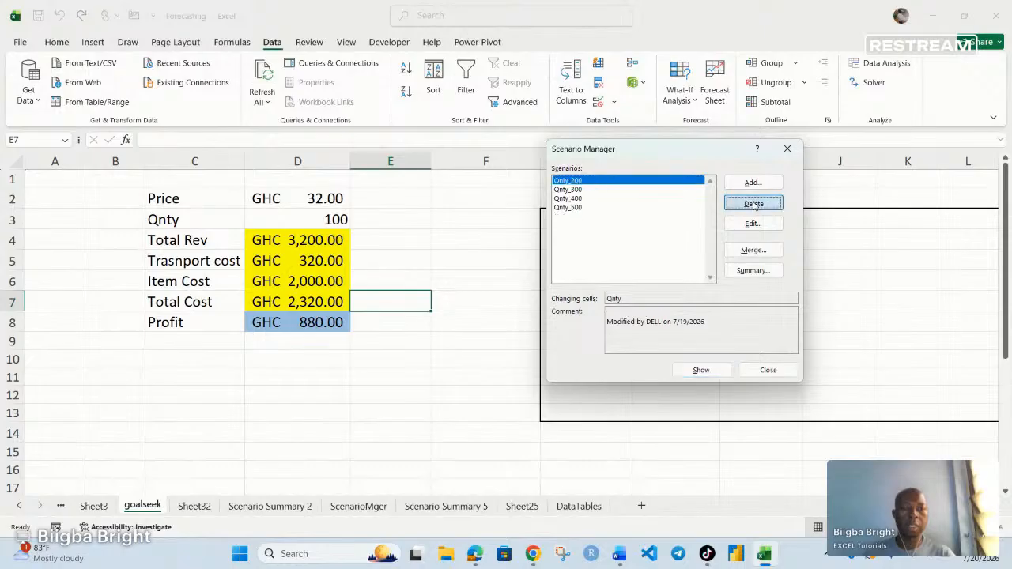
pyautogui.click(752, 203)
pyautogui.click(753, 204)
pyautogui.click(752, 203)
pyautogui.click(752, 203)
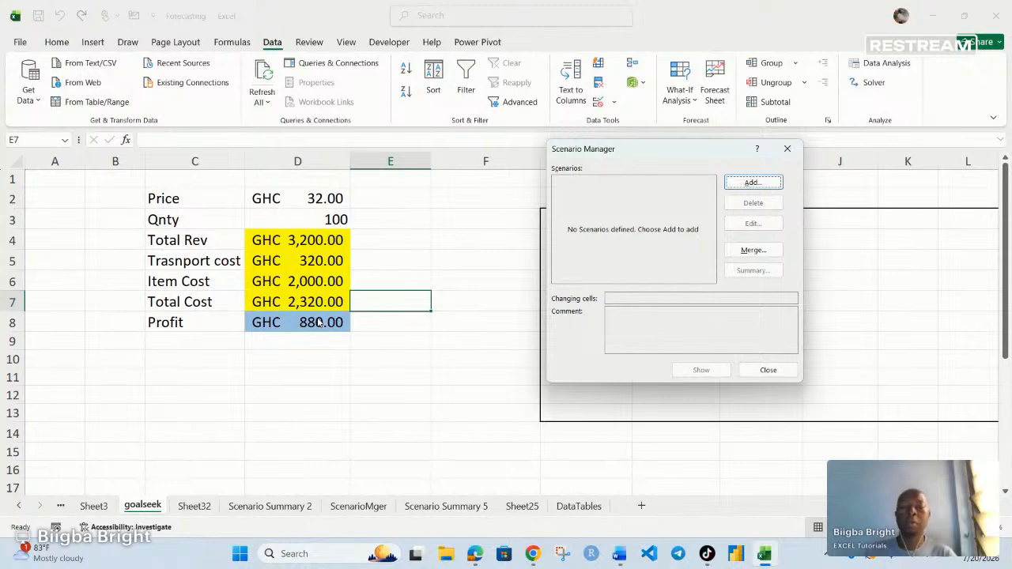
# - Reopen Scenario Manager and move its window nearer the sheet data
pyautogui.click(786, 148)
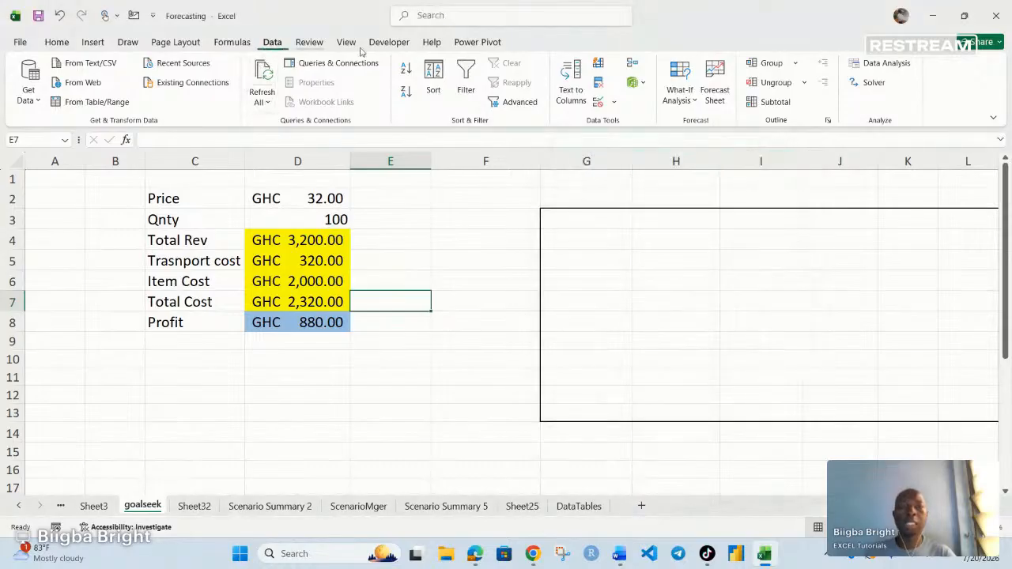
pyautogui.click(686, 97)
pyautogui.click(715, 123)
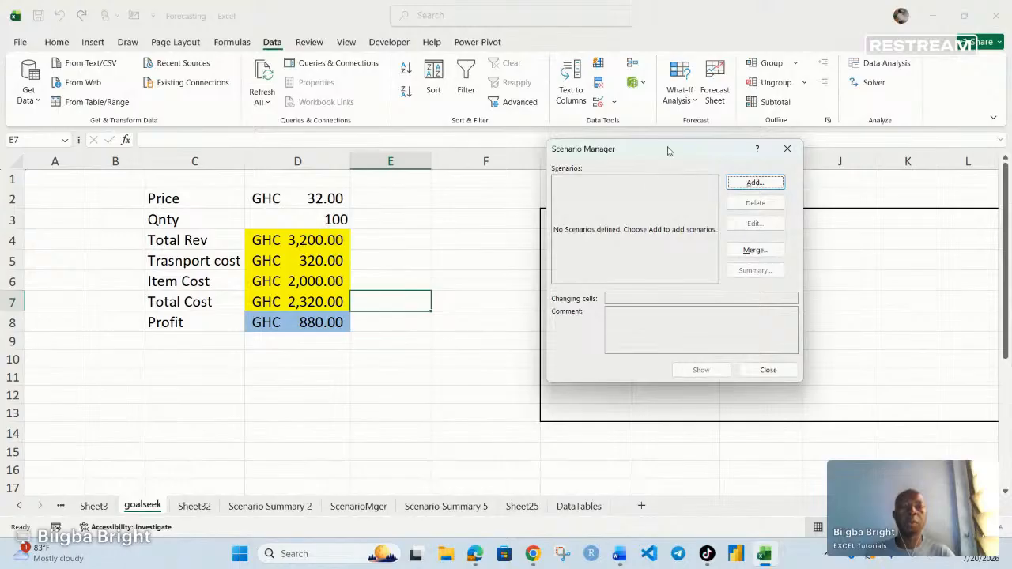
pyautogui.moveTo(668, 150); pyautogui.dragTo(555, 193)
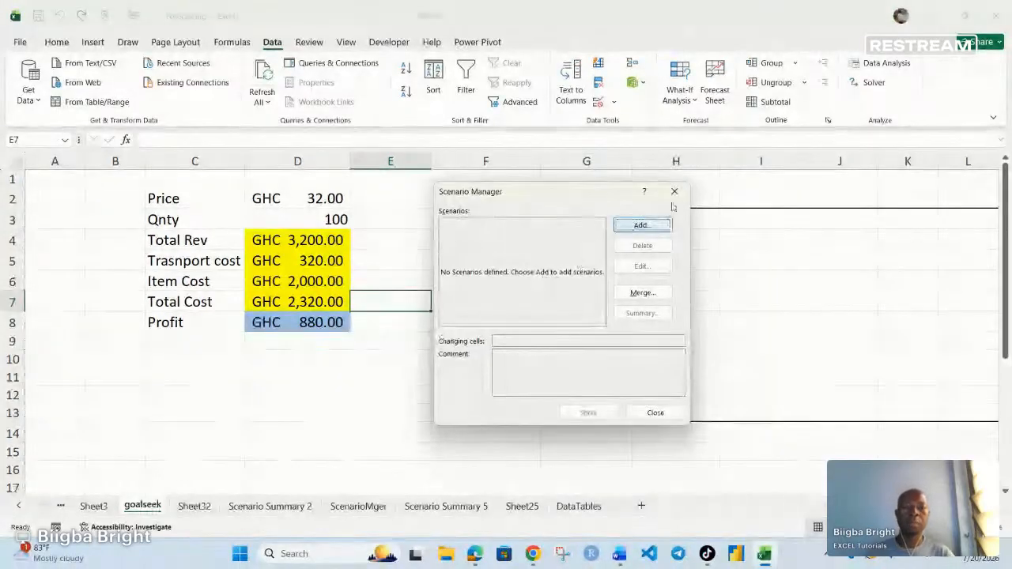
# - Start a Qnty_100 scenario with a new comment, then cancel it and close Scenario Manager
pyautogui.click(643, 229)
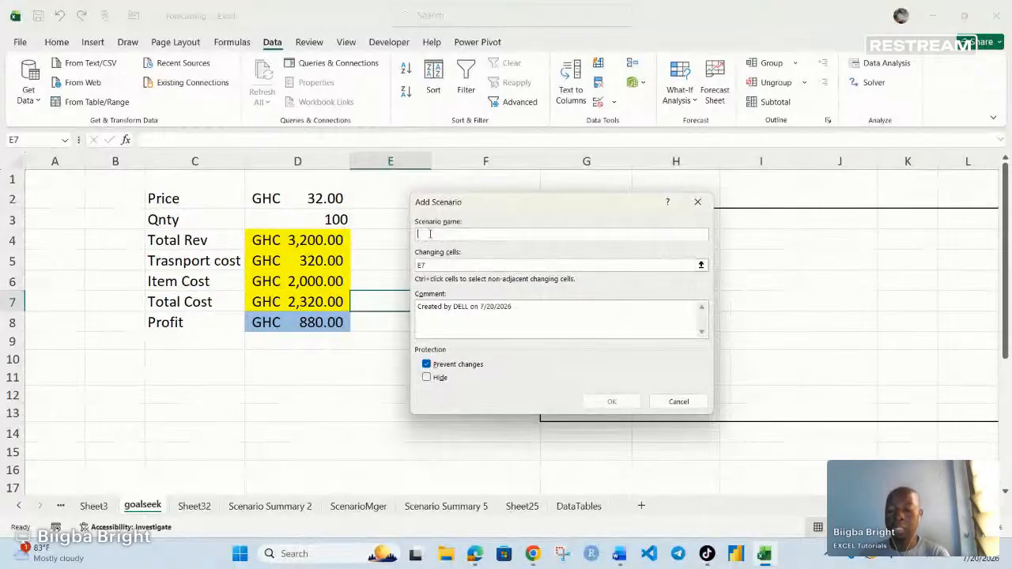
pyautogui.write('Qnty_100')
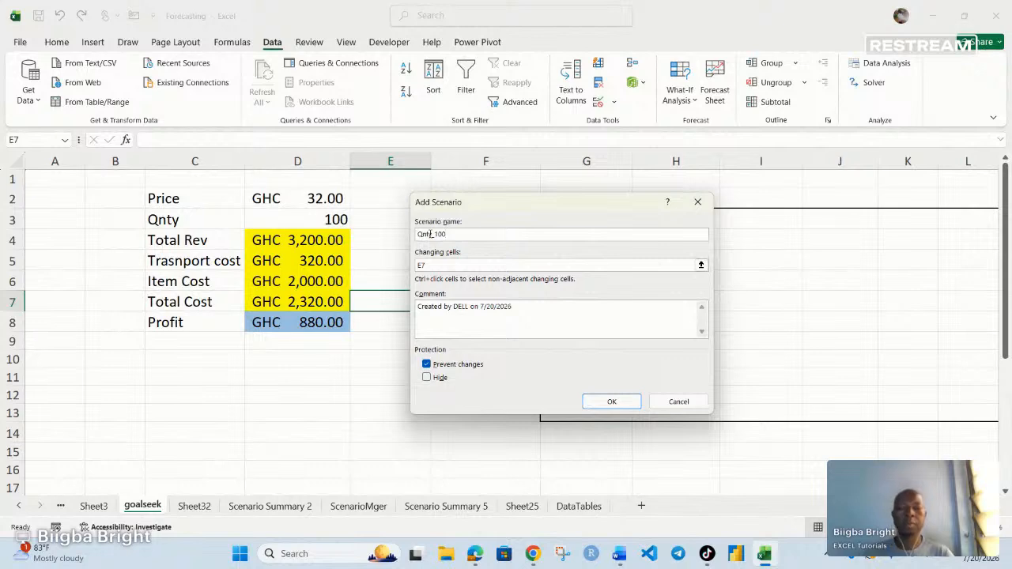
pyautogui.moveTo(530, 309); pyautogui.dragTo(356, 312)
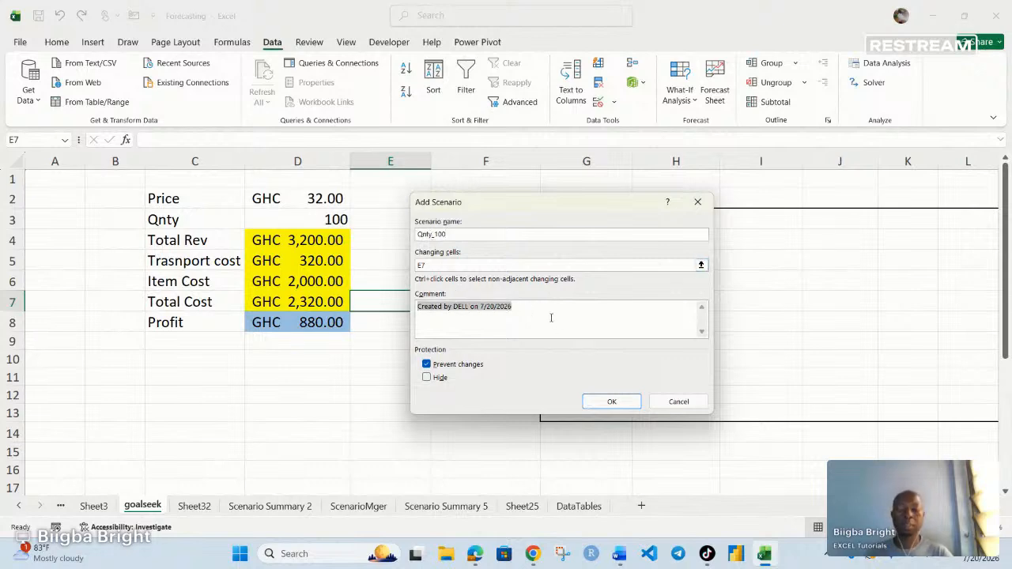
pyautogui.write('when quantity was 100')
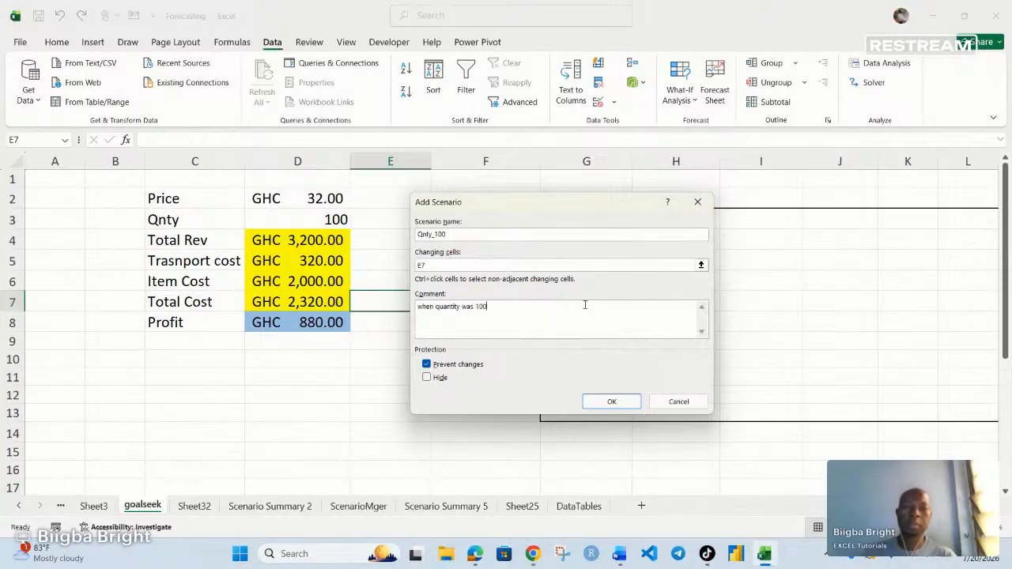
pyautogui.click(614, 402)
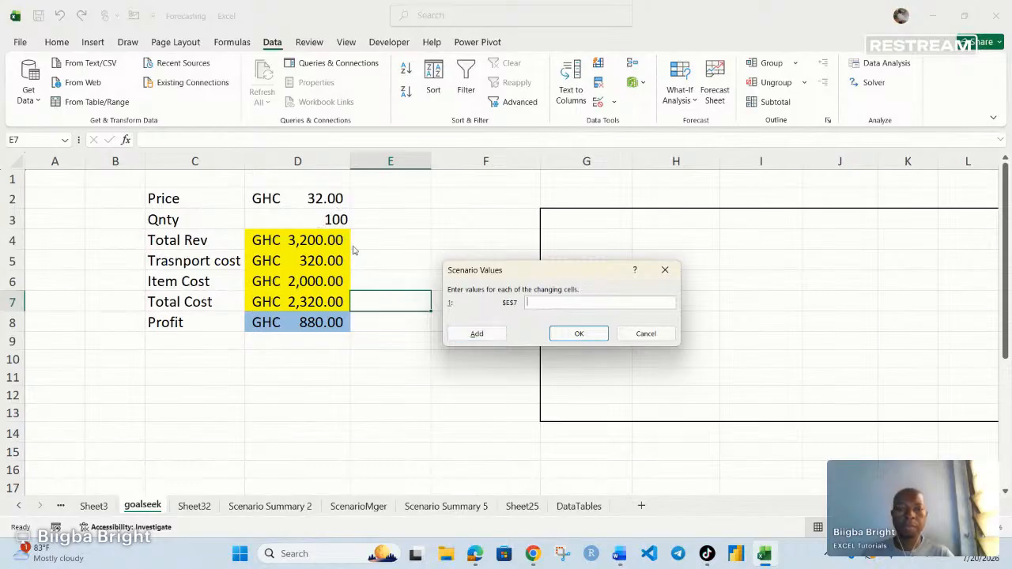
pyautogui.click(653, 335)
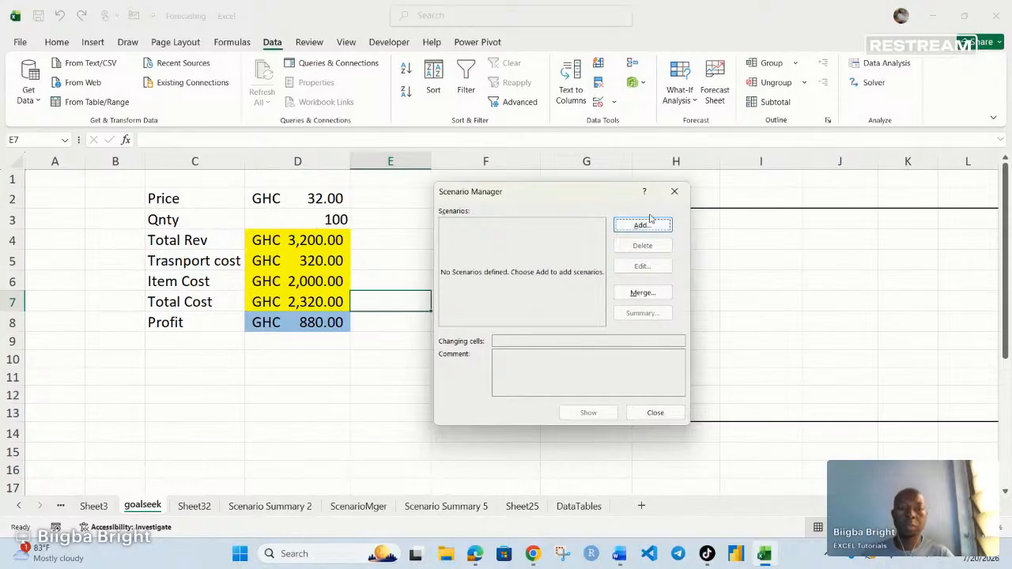
pyautogui.click(675, 191)
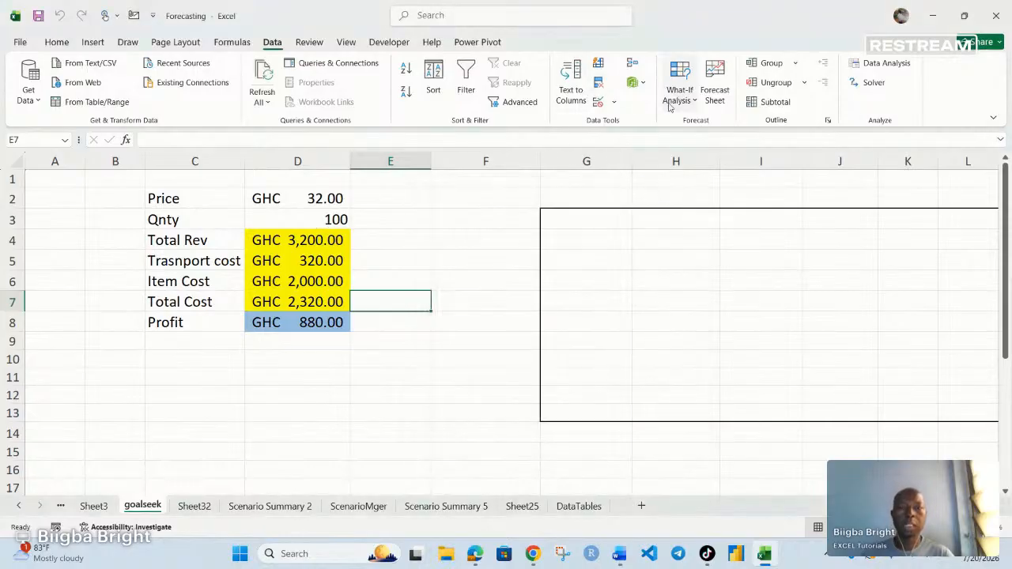
# - With D3 selected, add scenario Qnty_100 commented 'when qnty was 100'
pyautogui.click(306, 218)
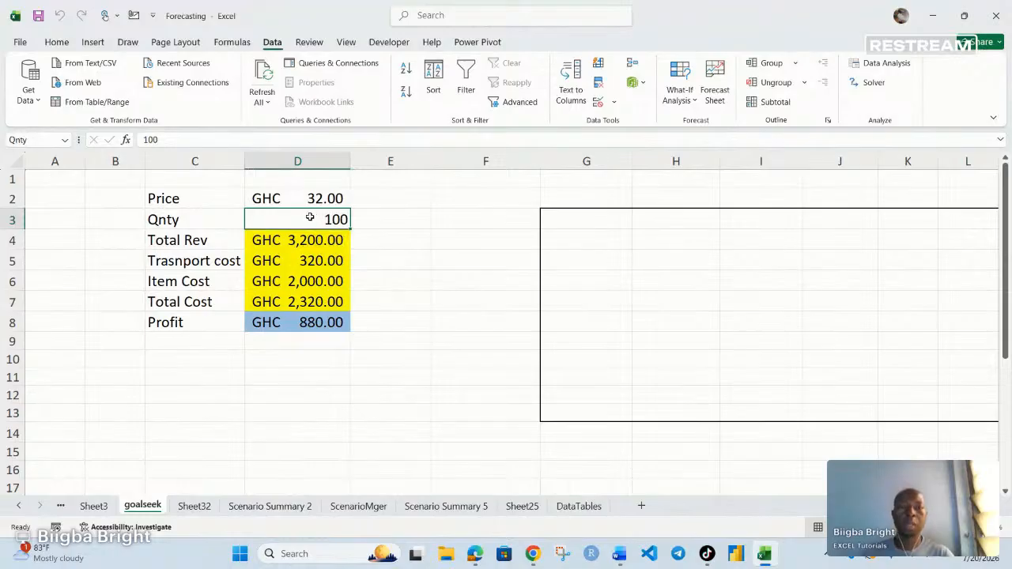
pyautogui.click(694, 101)
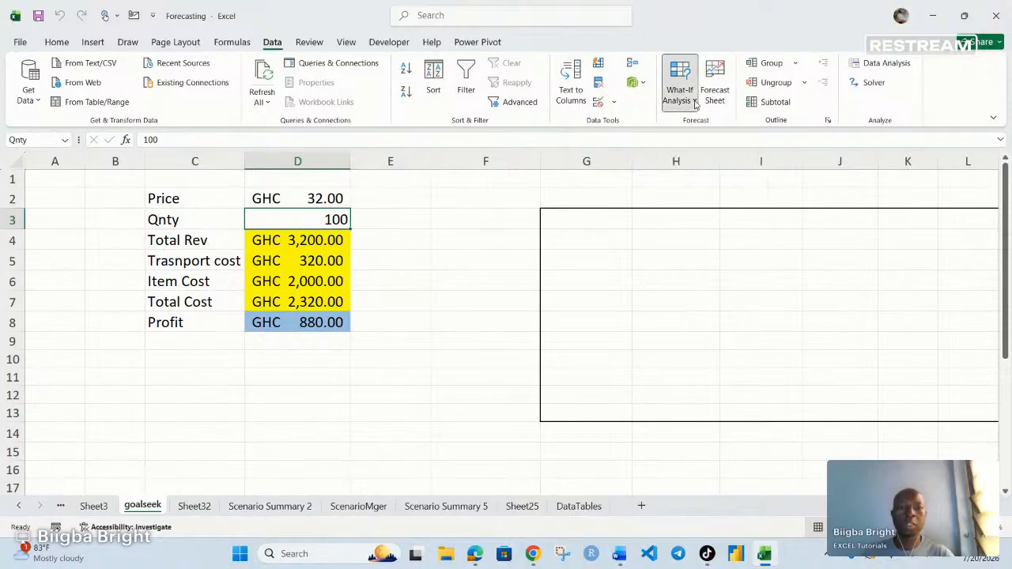
pyautogui.click(693, 123)
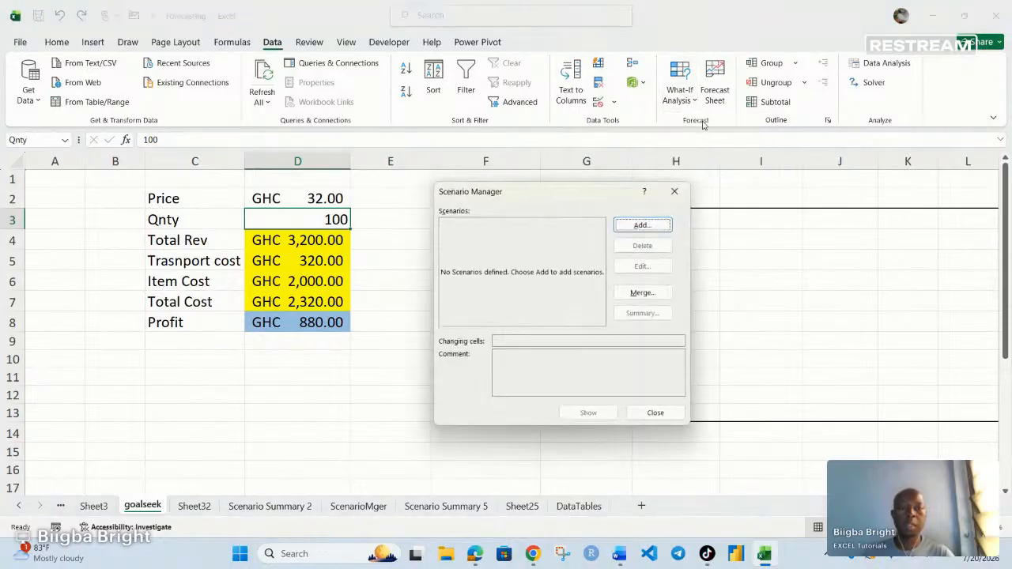
pyautogui.click(641, 225)
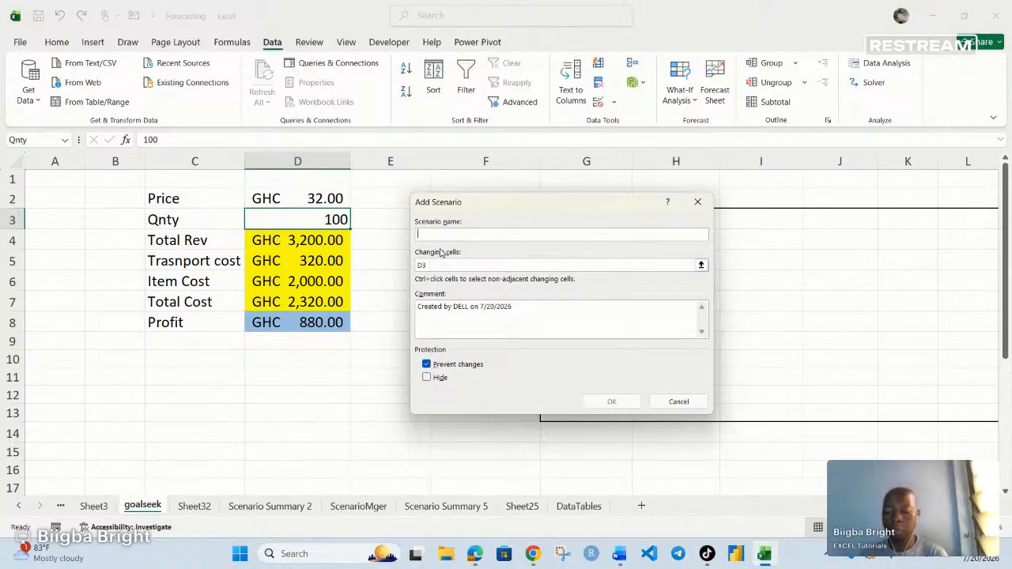
pyautogui.write('Qnty_100')
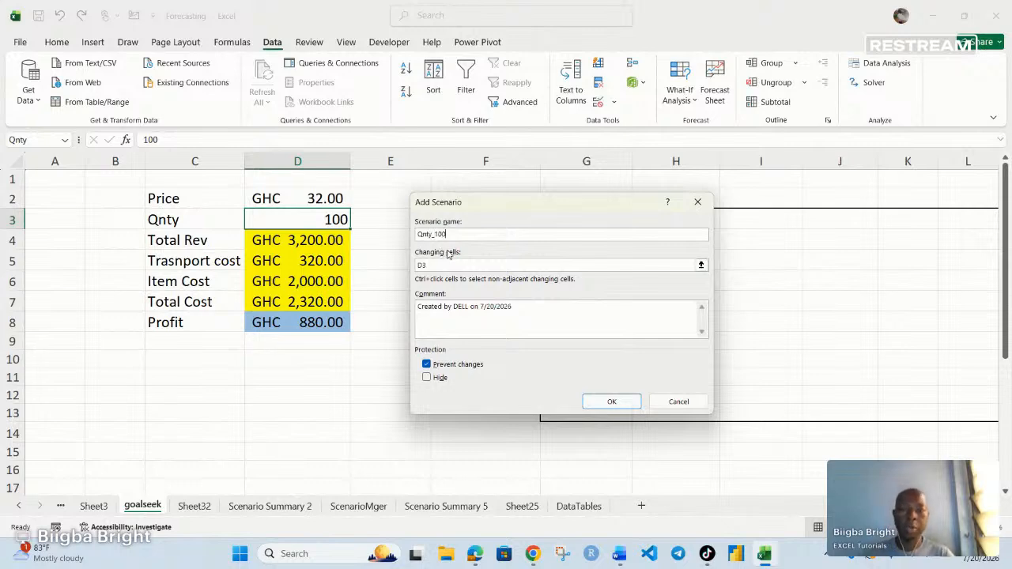
pyautogui.moveTo(511, 308); pyautogui.dragTo(315, 308)
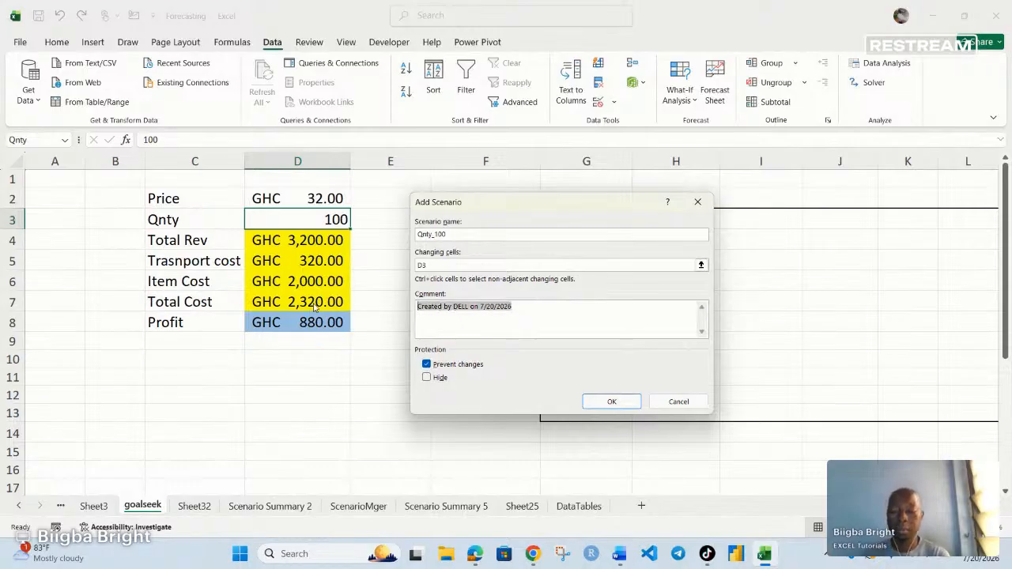
pyautogui.write('when qnty was 100')
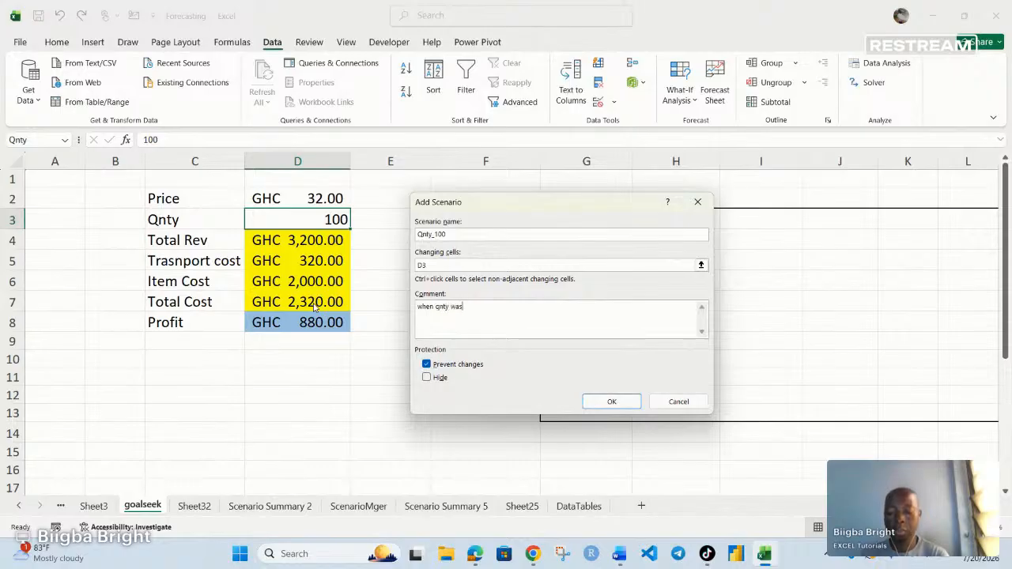
pyautogui.click(613, 402)
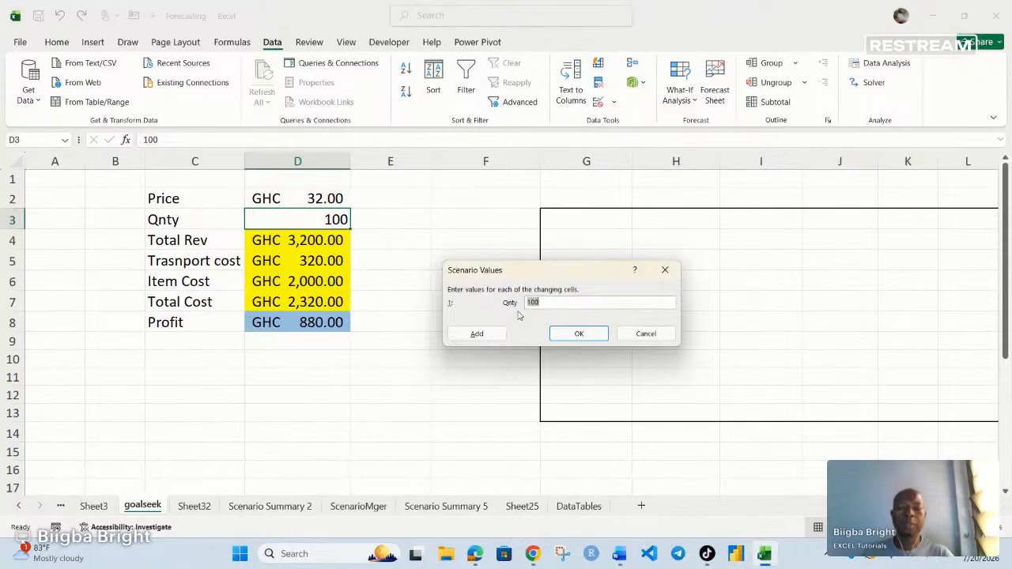
# - Save Qnty_100 and add a Qnty_200 scenario with a blank comment and value 200
pyautogui.click(476, 334)
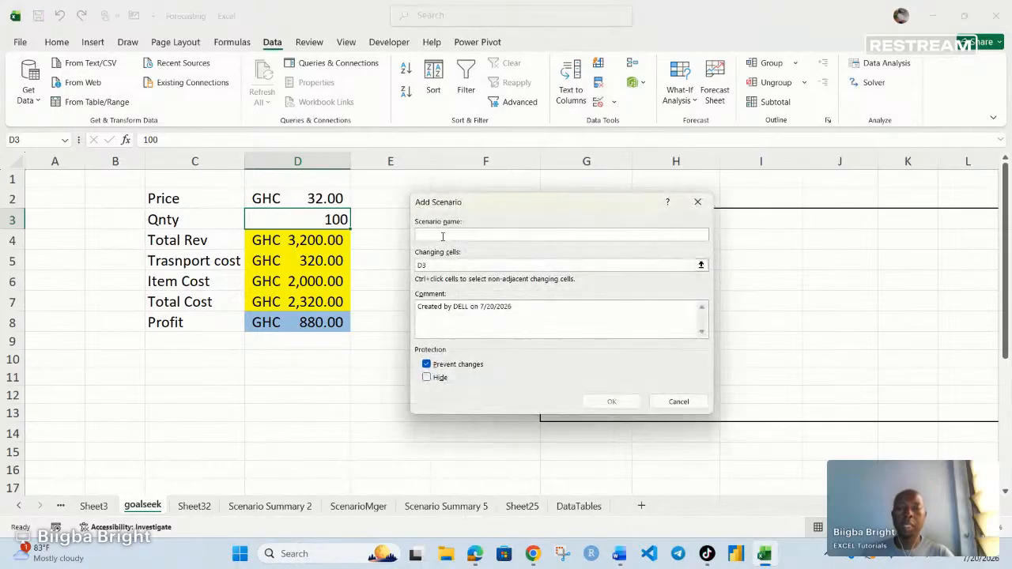
pyautogui.write('Qnty_200')
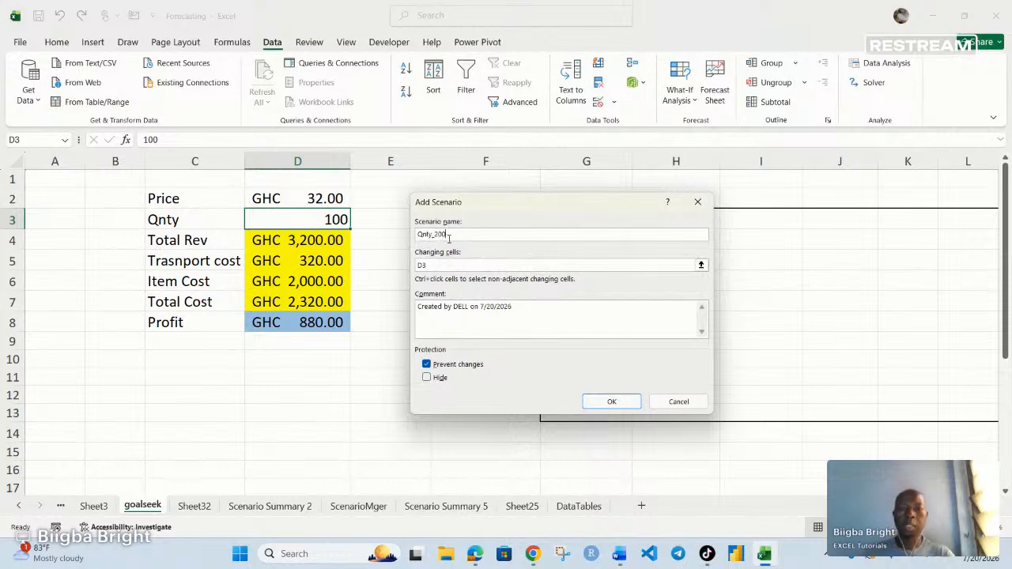
pyautogui.moveTo(514, 306); pyautogui.dragTo(379, 307)
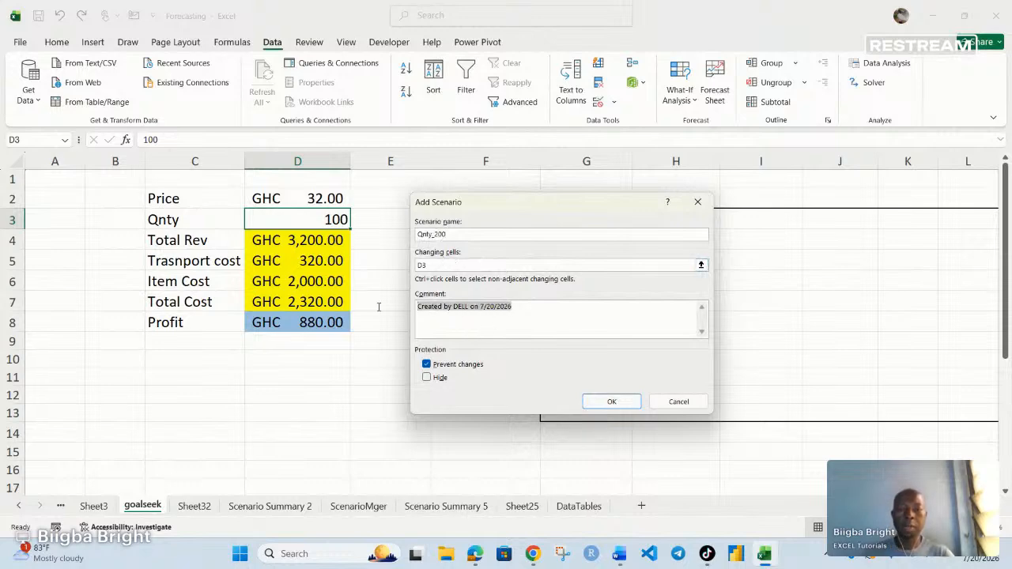
pyautogui.press('BackSpace')
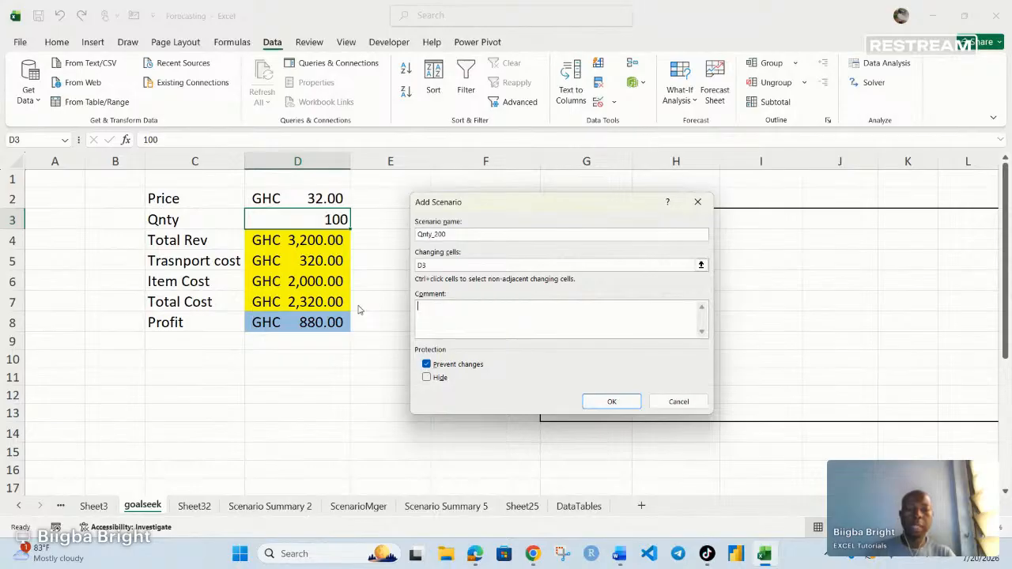
pyautogui.click(611, 404)
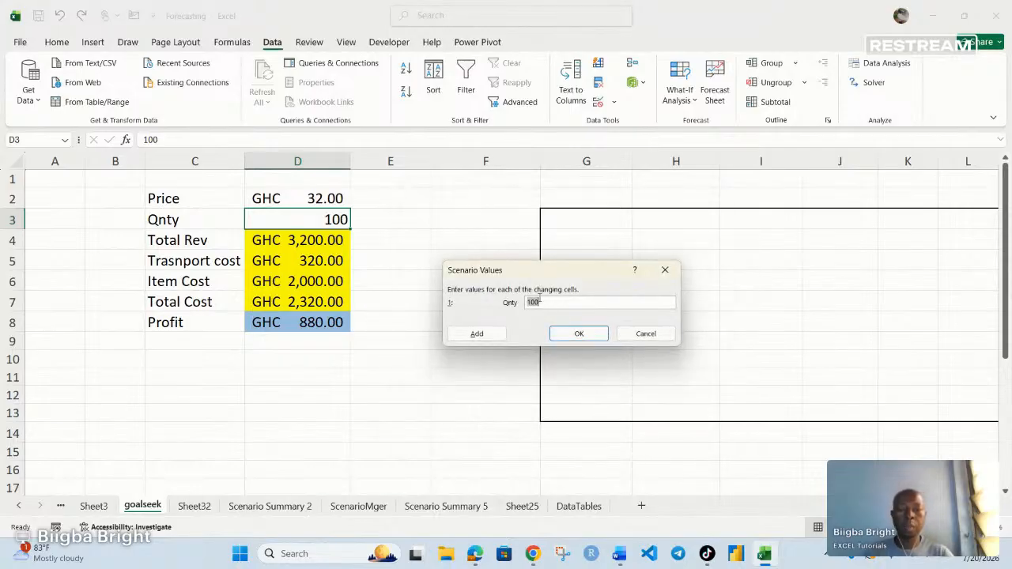
pyautogui.write('2')
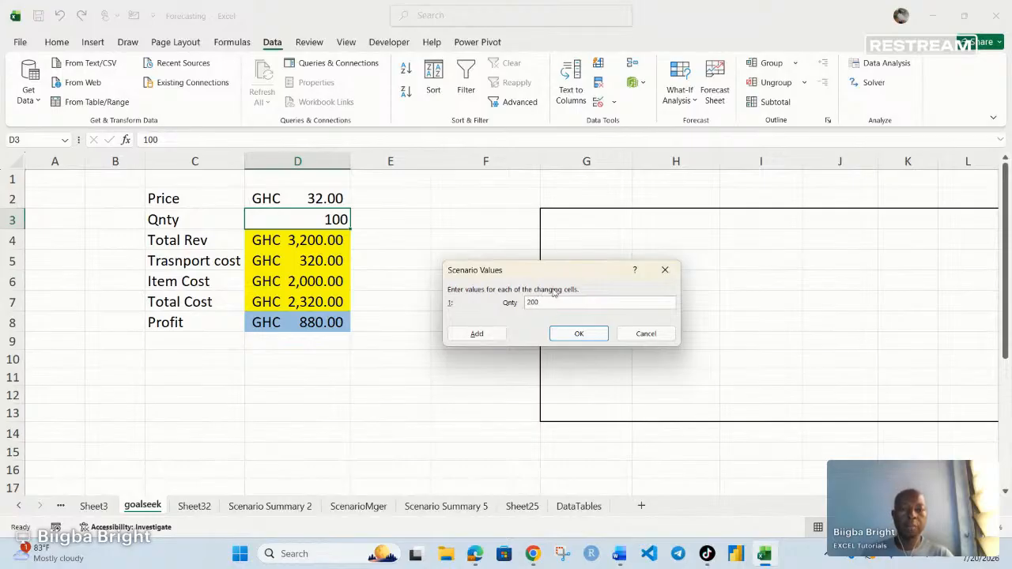
pyautogui.click(477, 334)
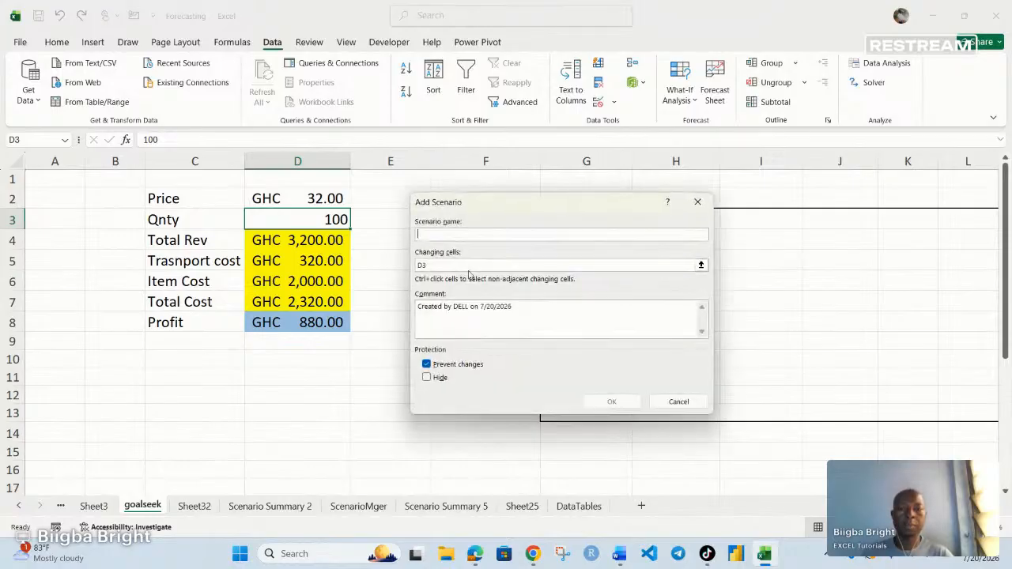
# - Add a Qnty_300 scenario with a blank comment and value 300
pyautogui.write('Qnty_300')
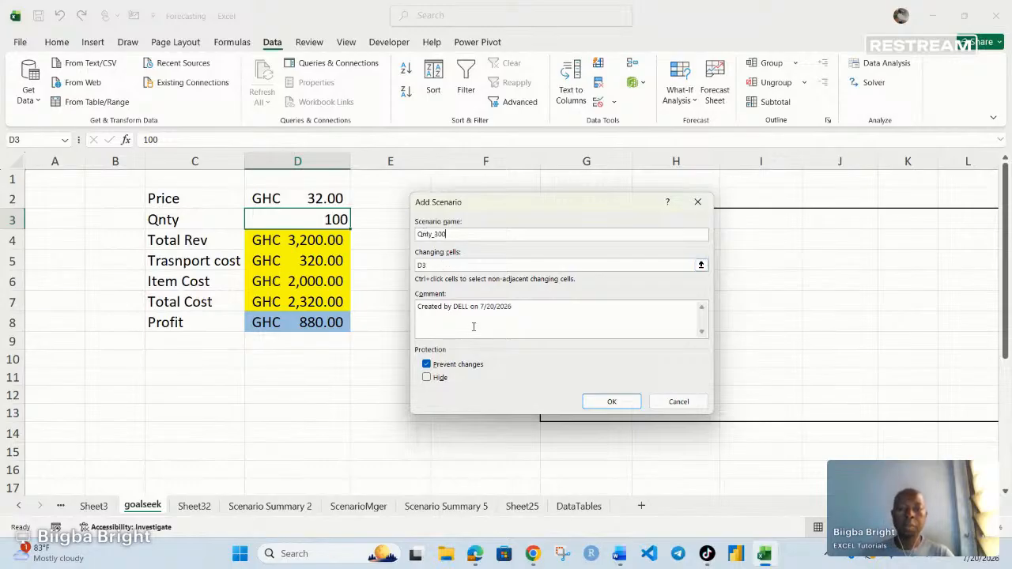
pyautogui.moveTo(510, 306); pyautogui.dragTo(336, 311)
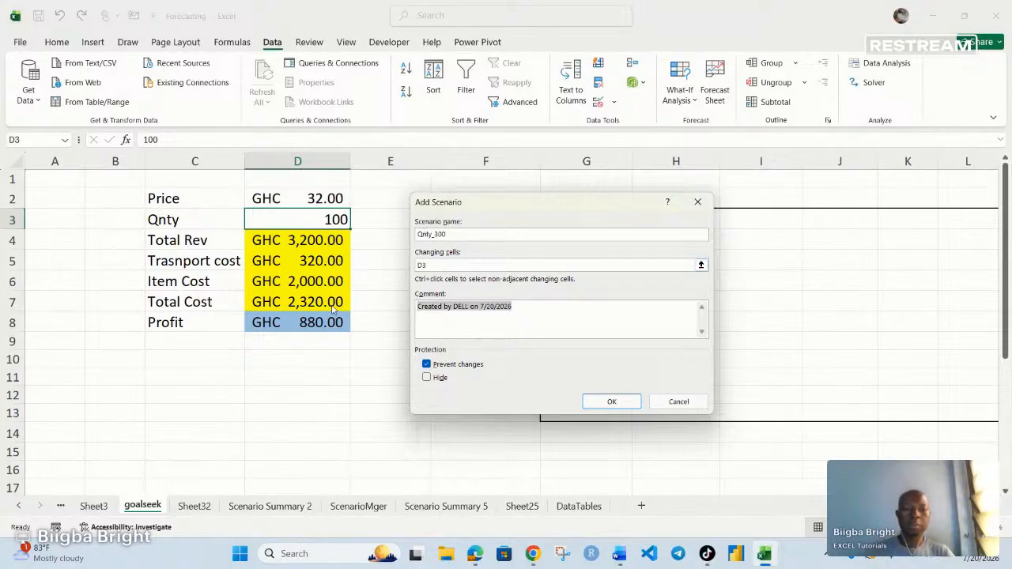
pyautogui.press('Delete')
pyautogui.click(611, 402)
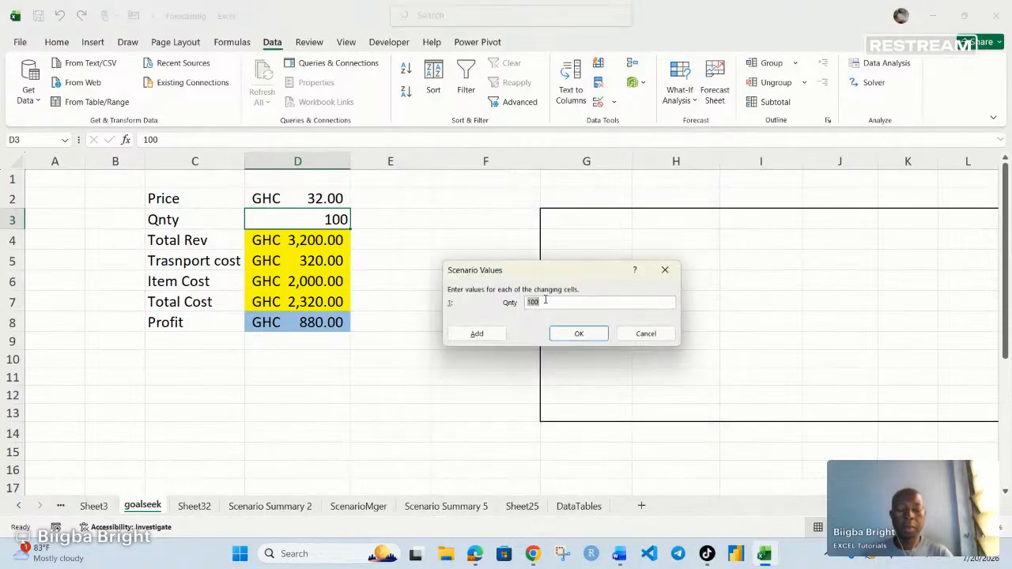
pyautogui.write('3')
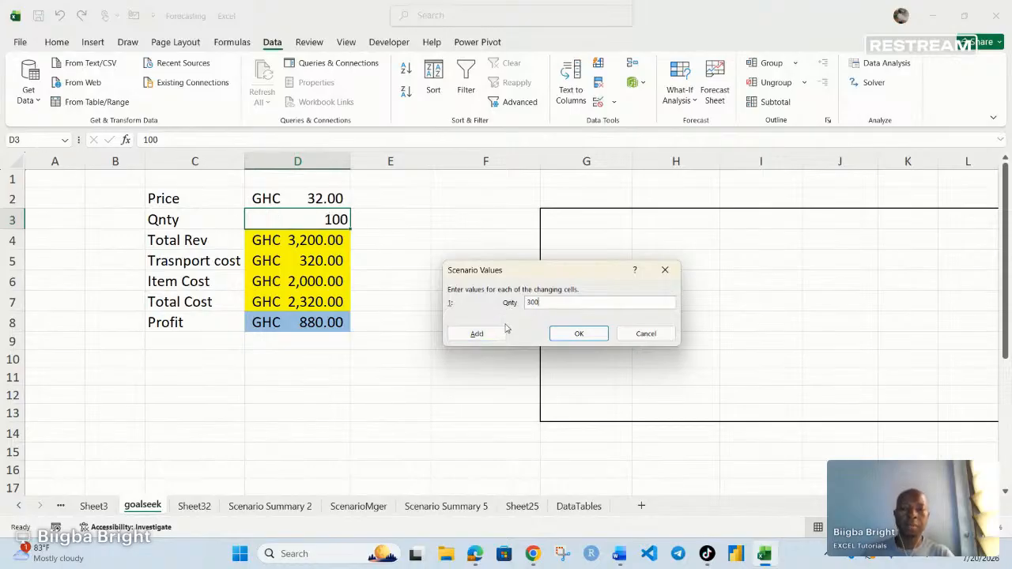
pyautogui.click(477, 333)
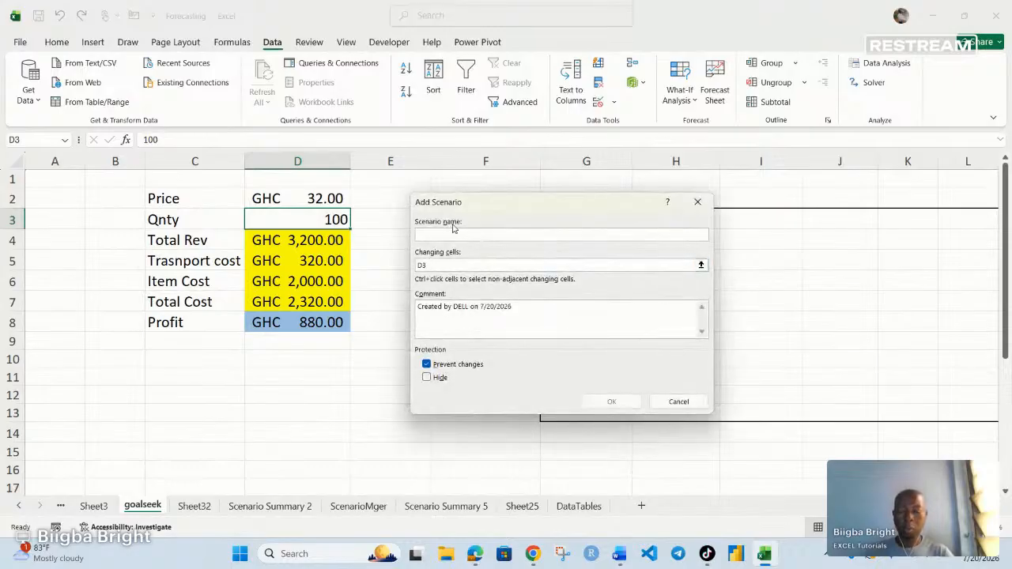
# - Add a Qnty_400 scenario on D3 with a blank comment and value 400, then select Qnty_200
pyautogui.write('Qn')
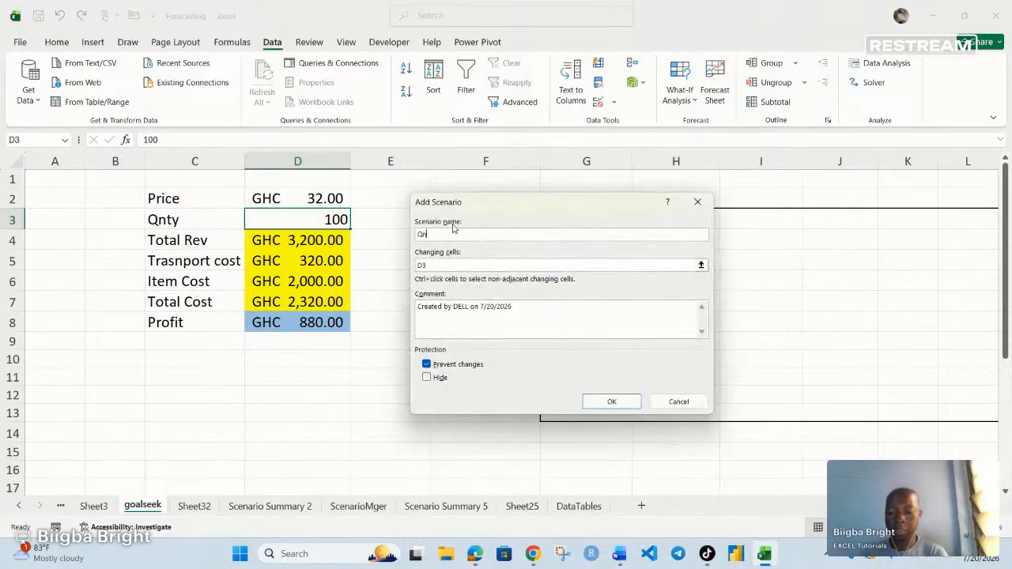
pyautogui.write('ty_400')
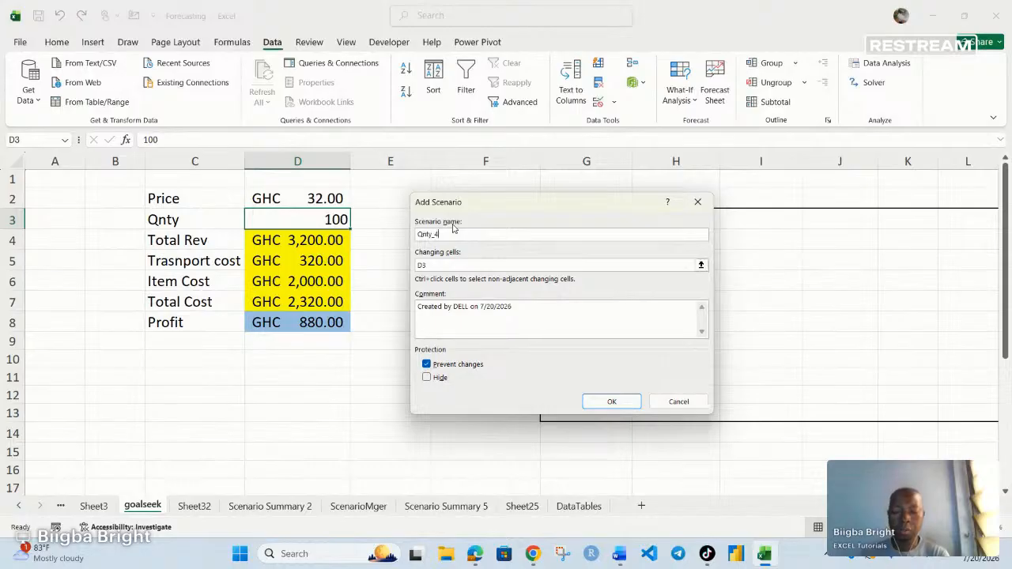
pyautogui.click(428, 266)
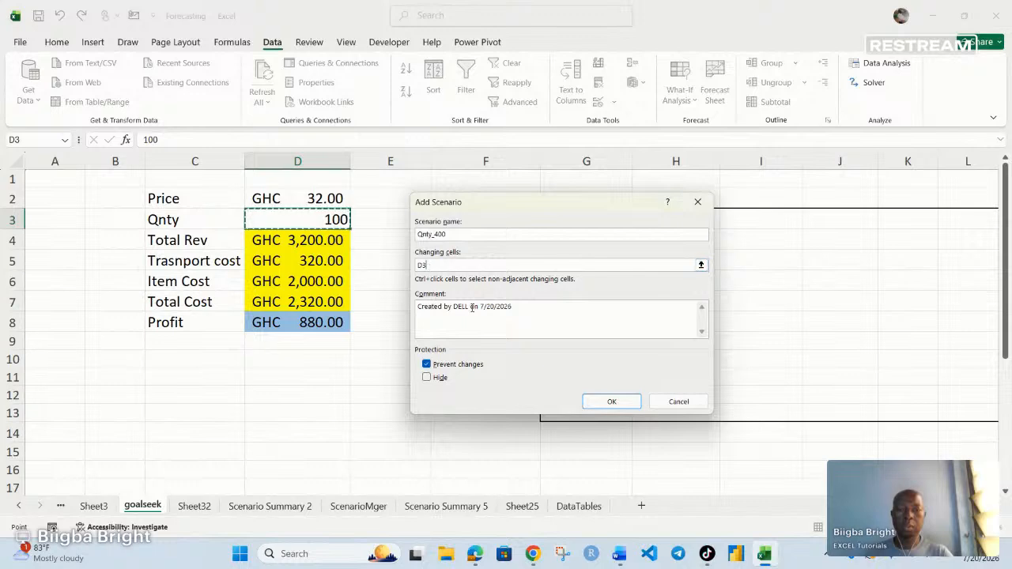
pyautogui.moveTo(512, 307); pyautogui.dragTo(365, 316)
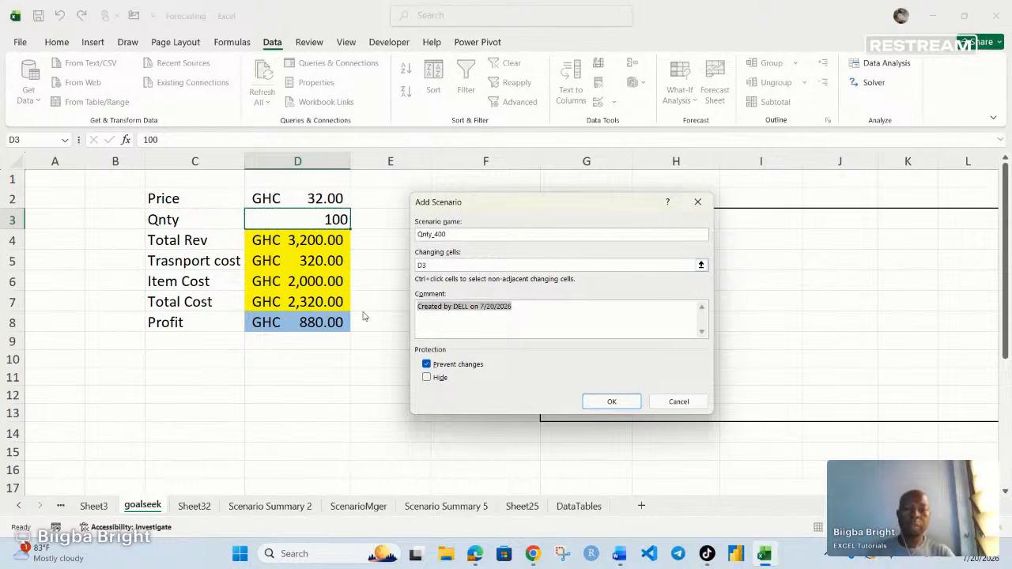
pyautogui.press('Delete')
pyautogui.click(609, 402)
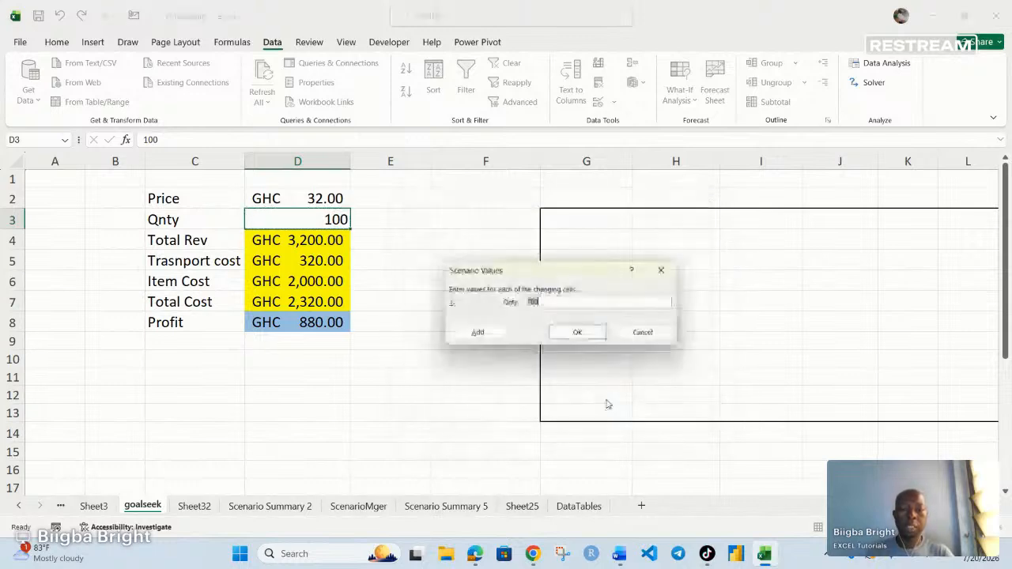
pyautogui.write('4')
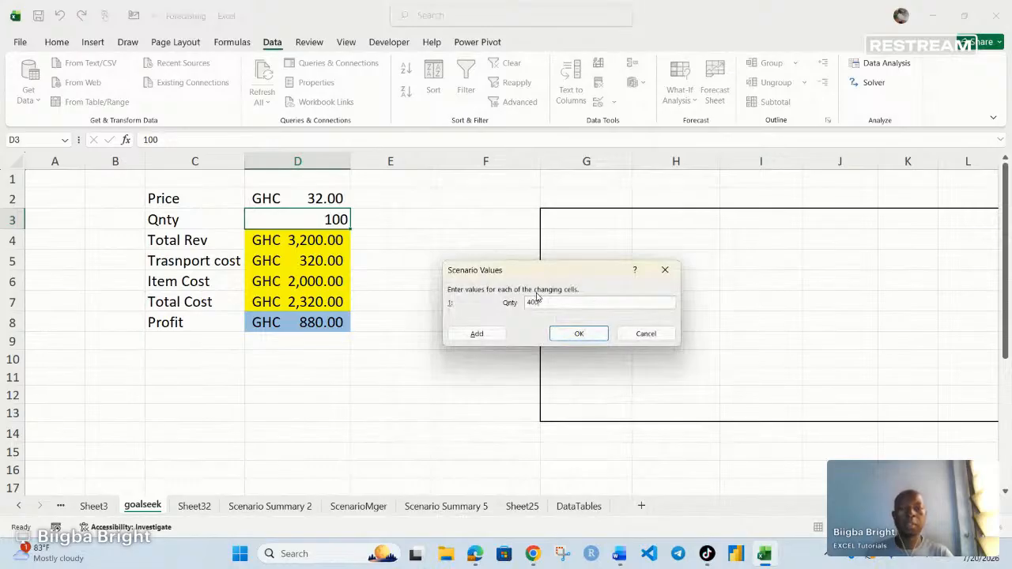
pyautogui.click(579, 334)
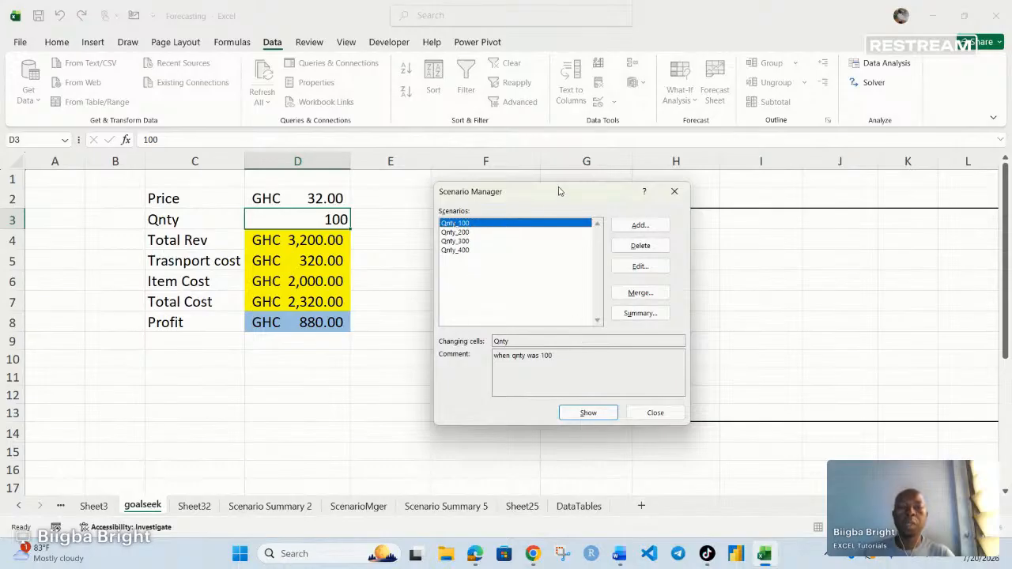
pyautogui.moveTo(558, 192); pyautogui.dragTo(577, 166)
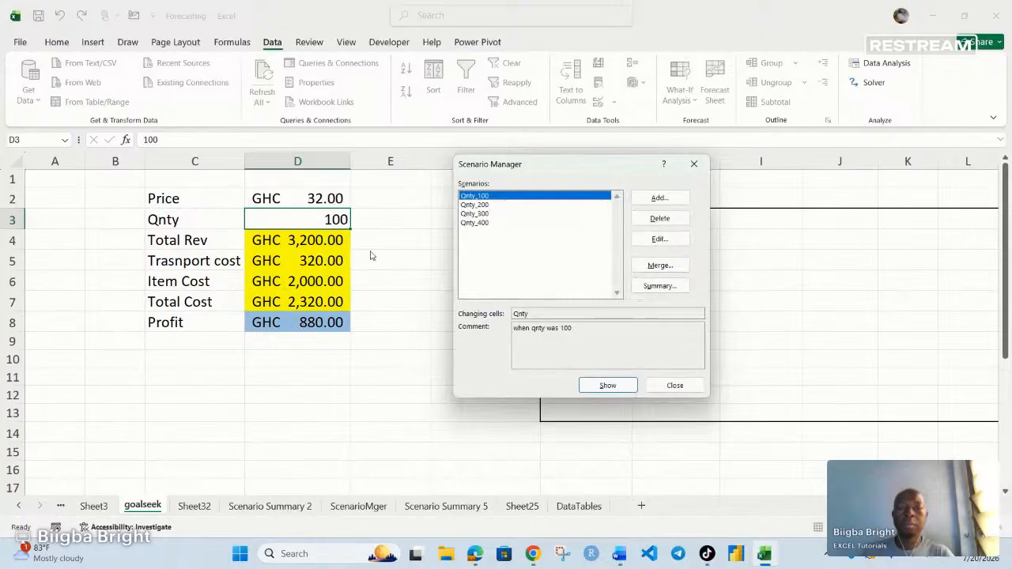
pyautogui.click(480, 205)
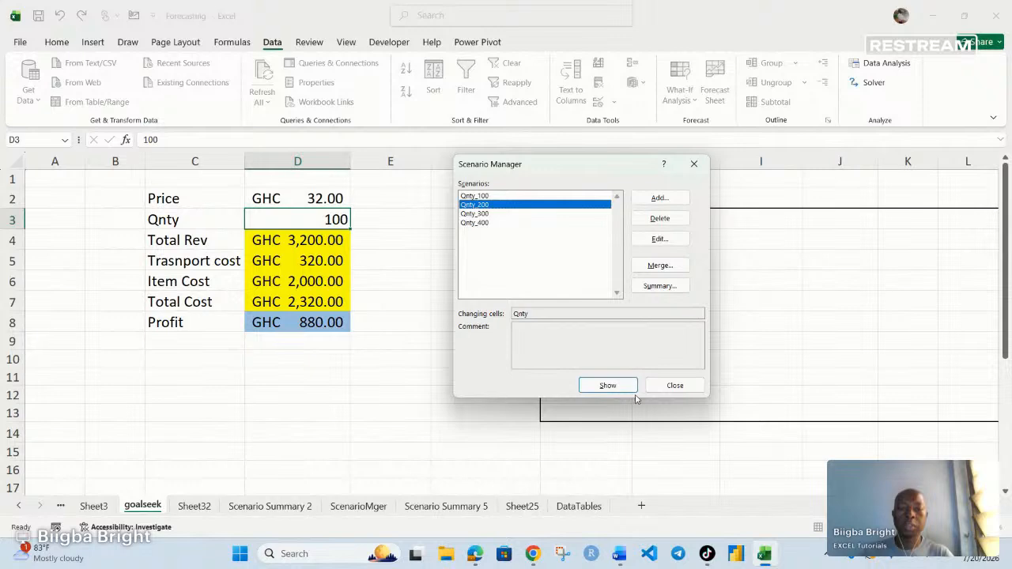
# - Show scenarios Qnty_200, Qnty_300 and Qnty_400 in turn, restore Qnty_100, then request a summary
pyautogui.click(607, 386)
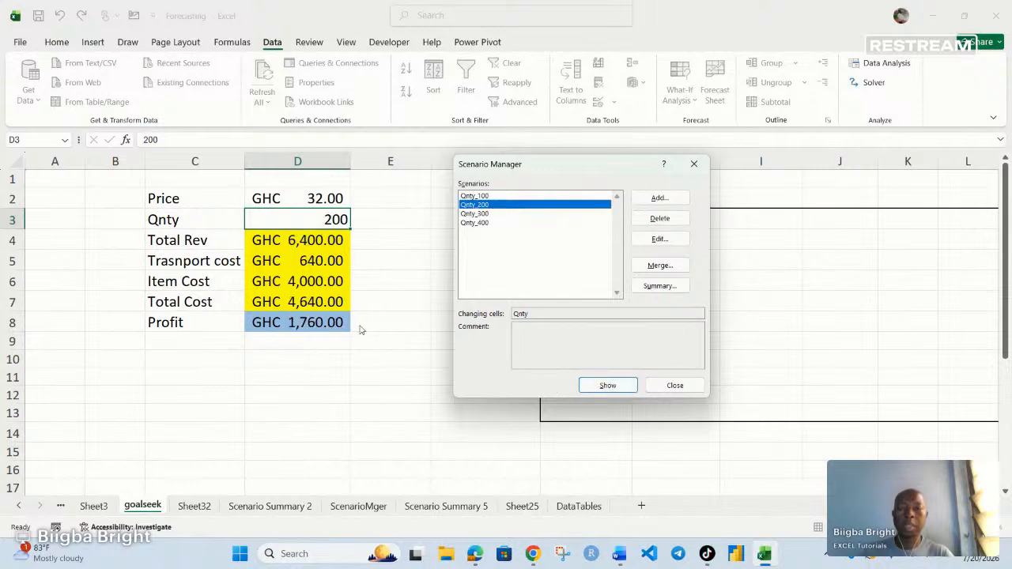
pyautogui.click(475, 214)
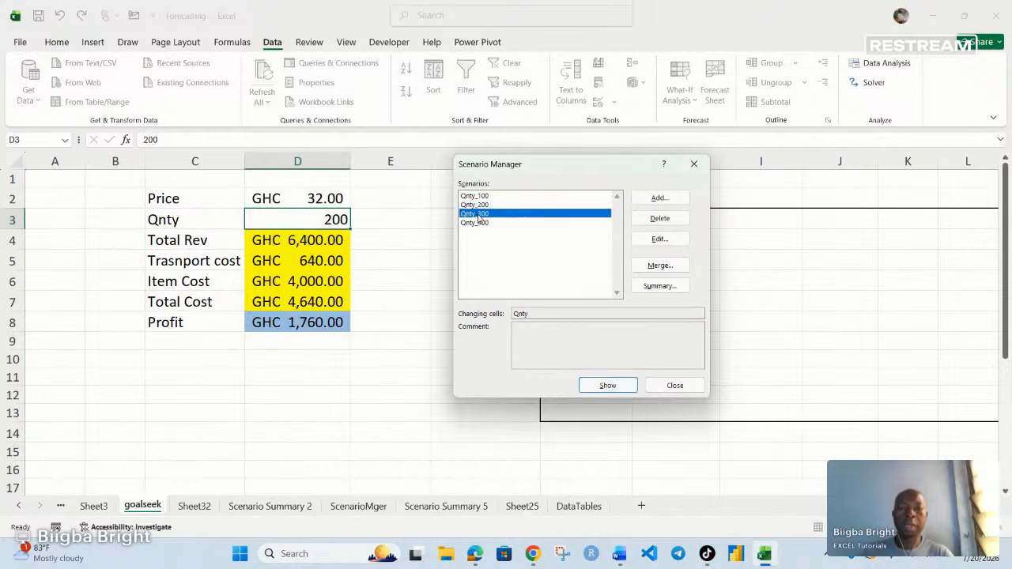
pyautogui.click(604, 387)
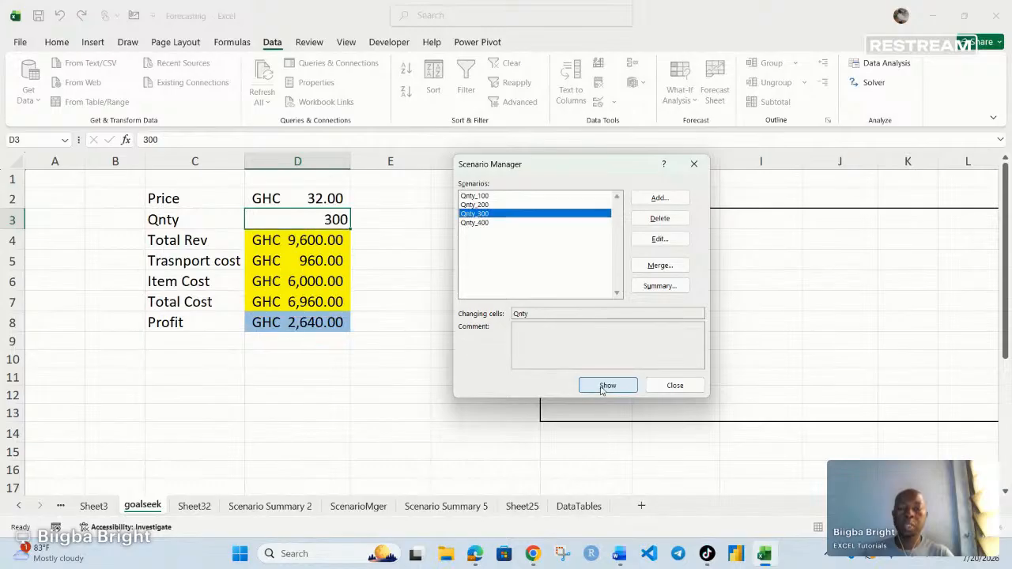
pyautogui.click(493, 224)
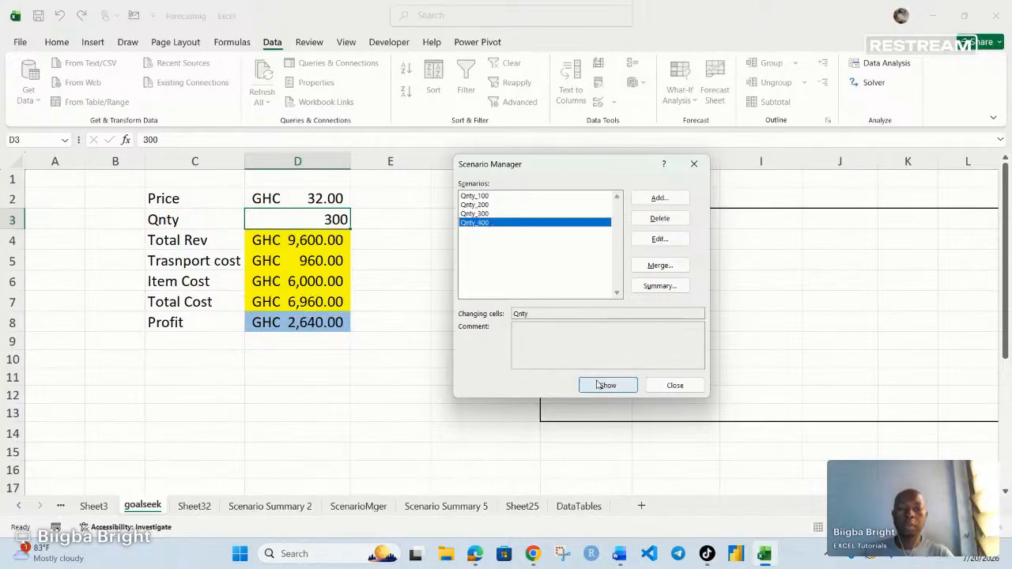
pyautogui.click(598, 385)
pyautogui.click(479, 197)
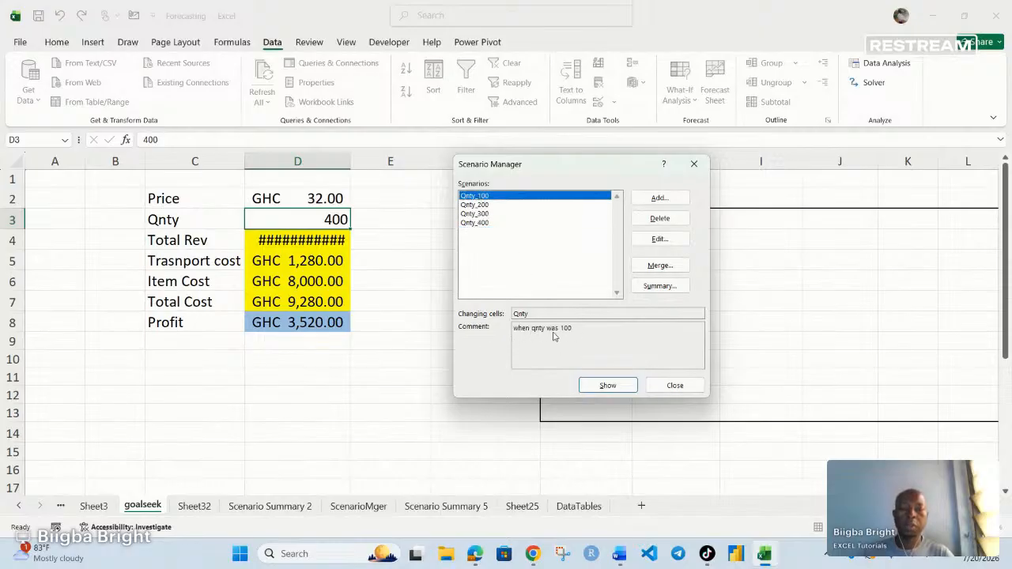
pyautogui.click(607, 385)
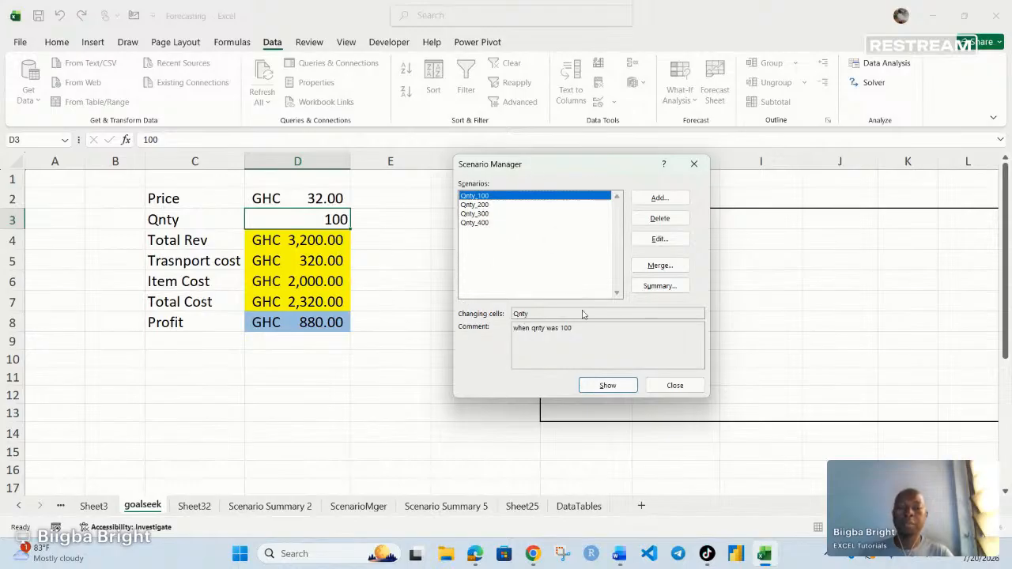
pyautogui.click(659, 286)
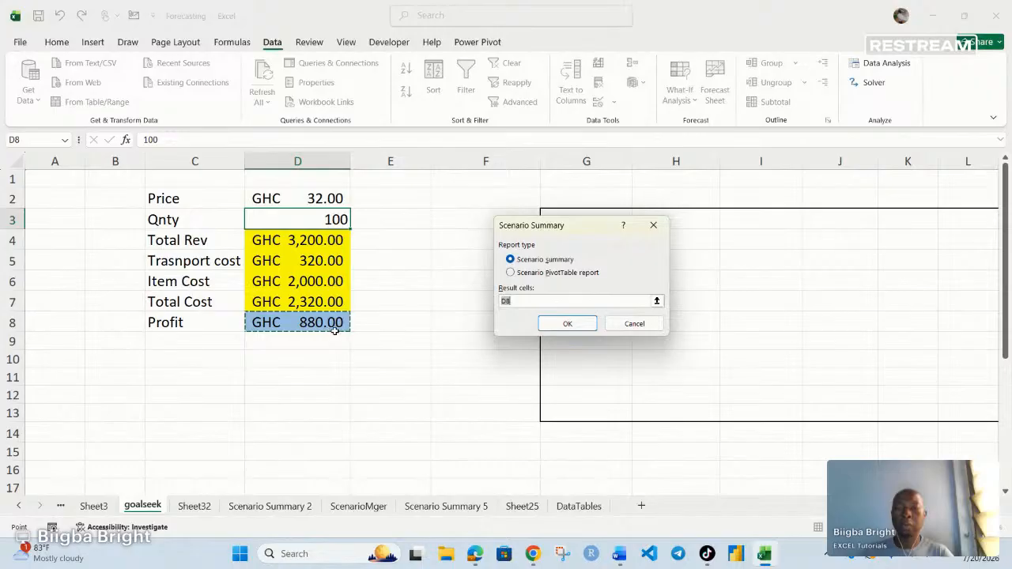
# - Generate the profit summary for result cell D8 across the Qnty_100 to Qnty_400 scenarios
pyautogui.click(567, 324)
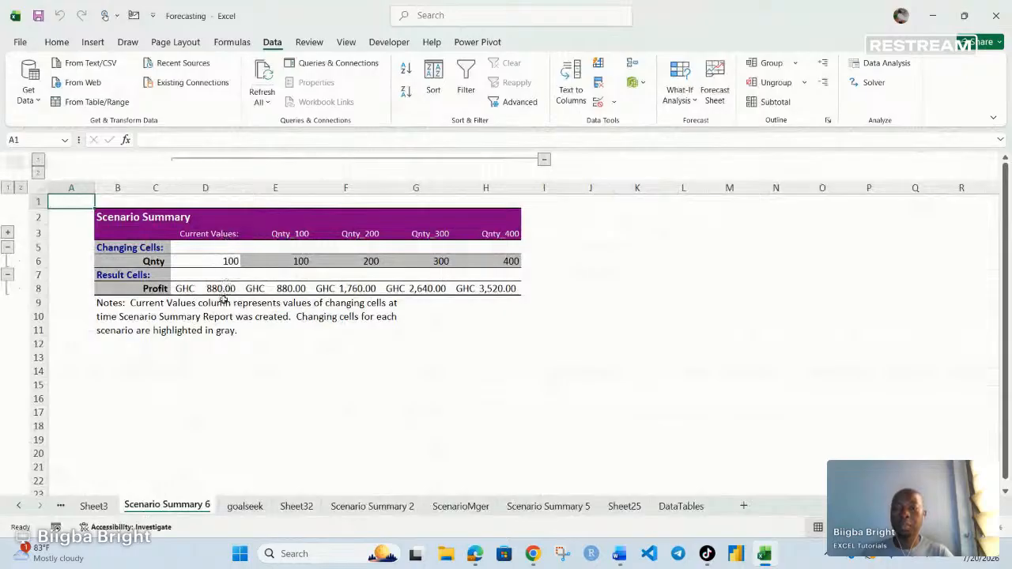
# - Review profits for Qnty_100 to Qnty_400 (880 to 3,520) in the summary, then return to goalseek
pyautogui.click(289, 289)
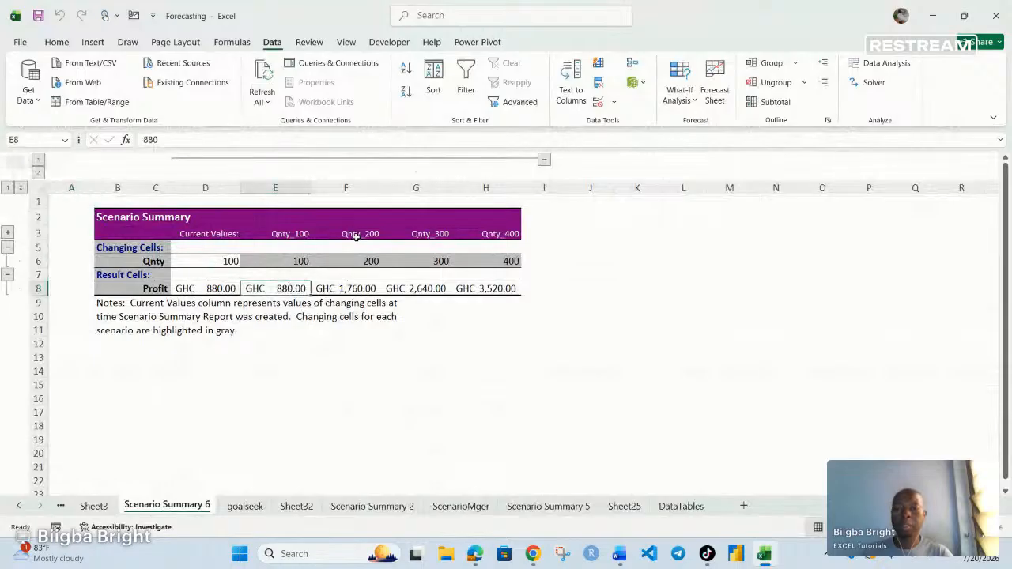
pyautogui.click(358, 291)
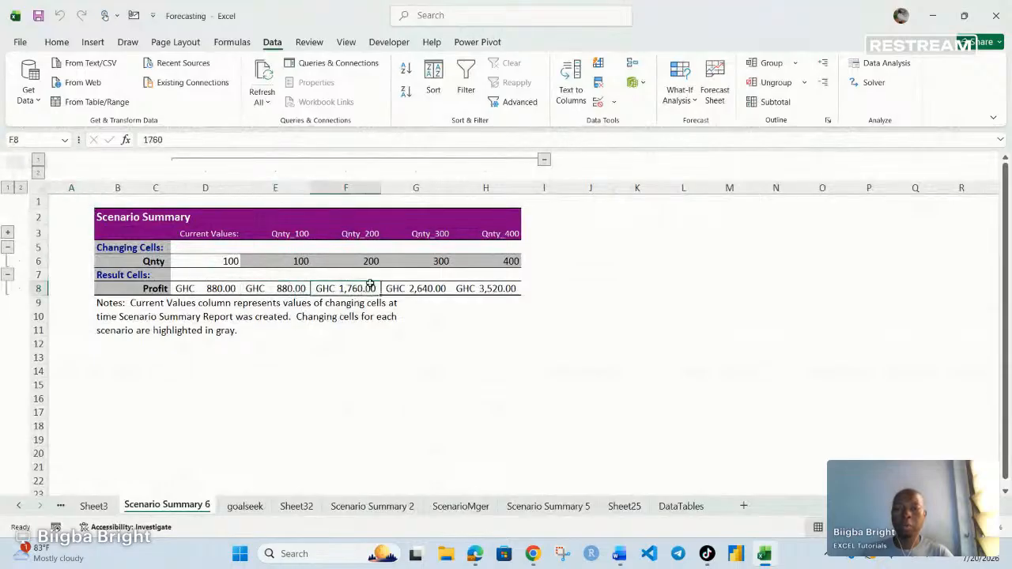
pyautogui.click(432, 235)
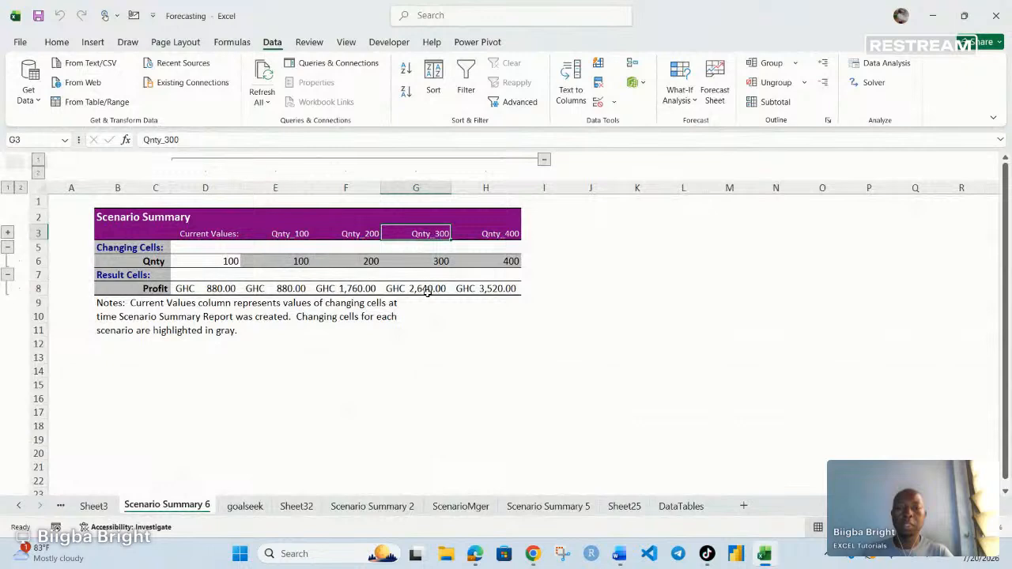
pyautogui.click(494, 291)
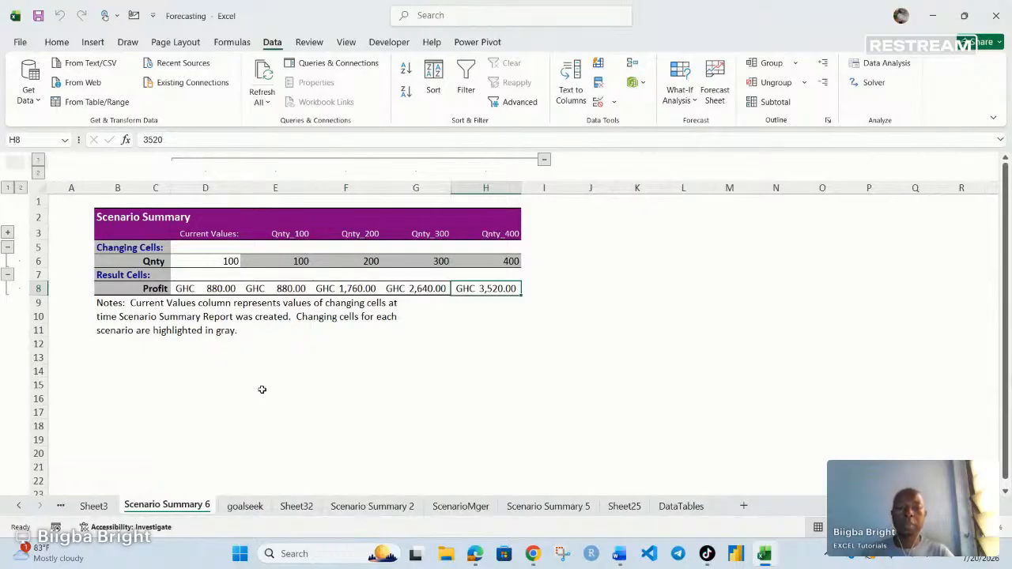
pyautogui.click(238, 508)
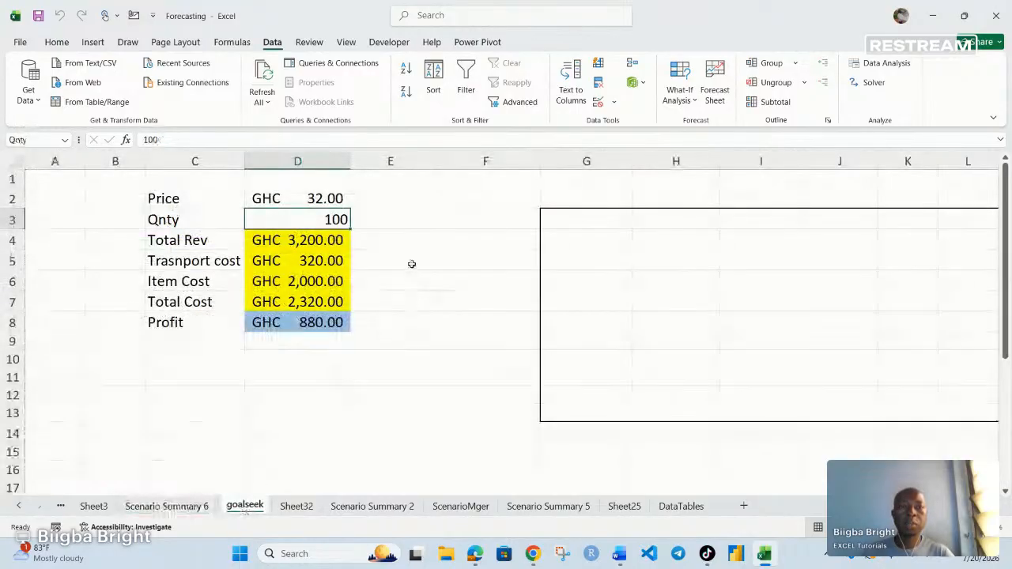
# - Build a scenario summary of Total Rev in D4 for Qnty_100 to Qnty_400 (3,200 to 12,800)
pyautogui.click(681, 93)
pyautogui.click(694, 123)
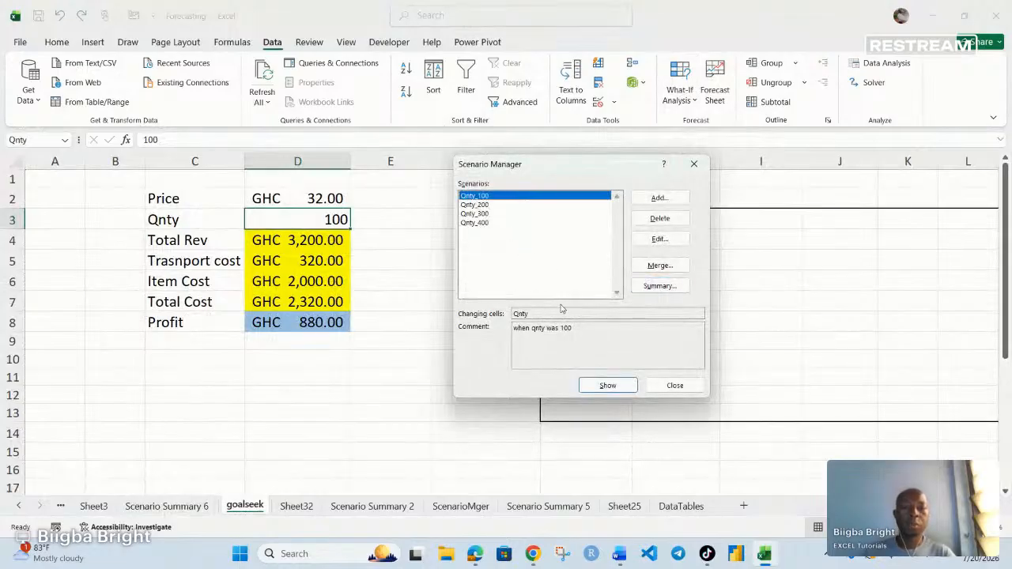
pyautogui.click(660, 286)
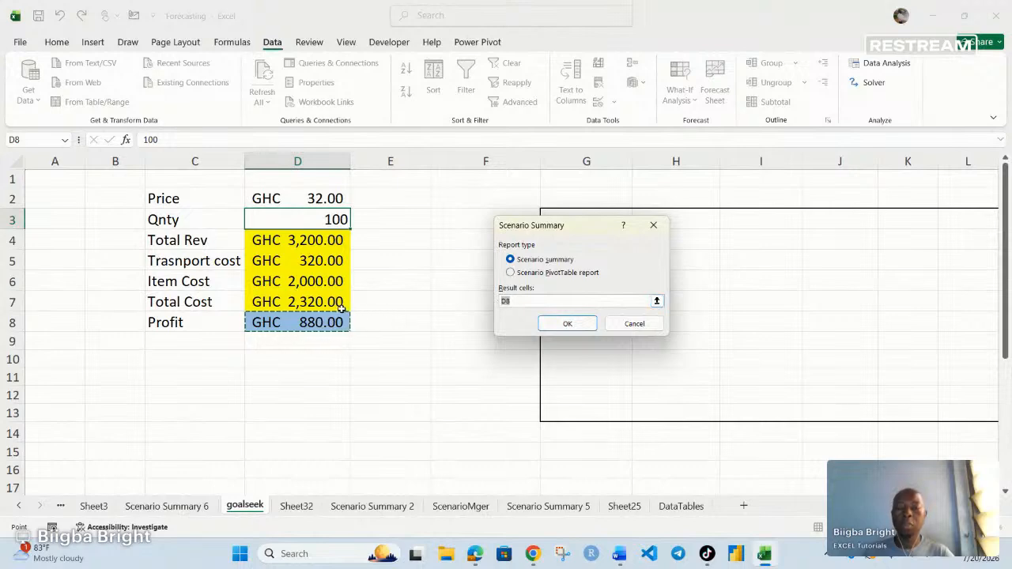
pyautogui.click(301, 240)
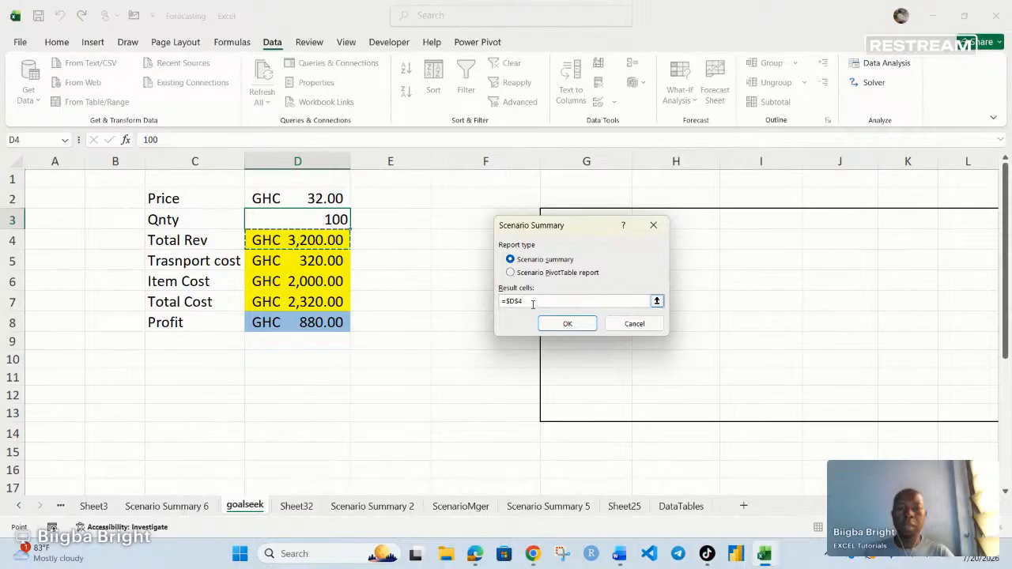
pyautogui.press('BackSpace')
pyautogui.press('BackSpace')
pyautogui.press('BackSpace')
pyautogui.press('BackSpace')
pyautogui.press('BackSpace')
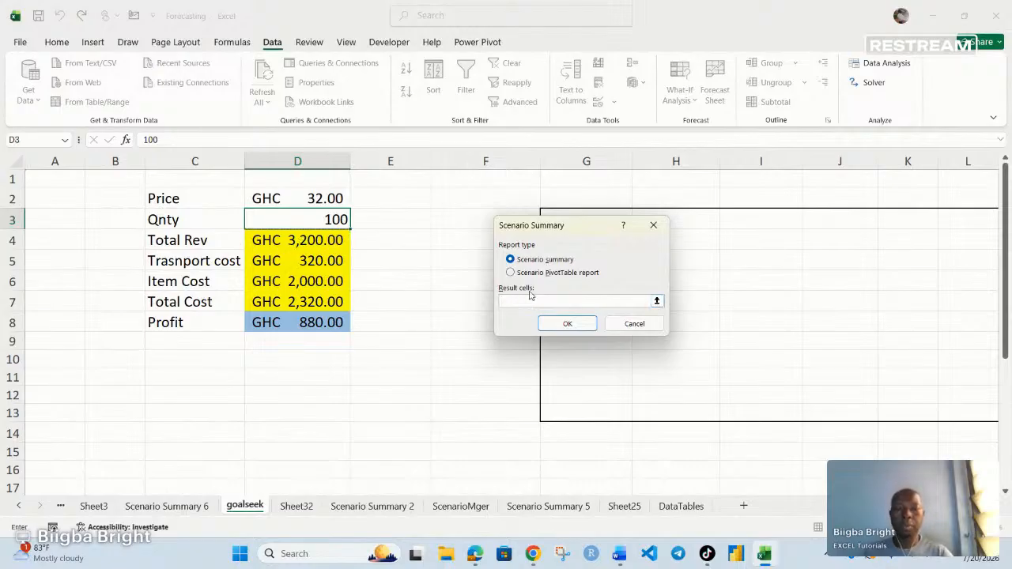
pyautogui.click(299, 242)
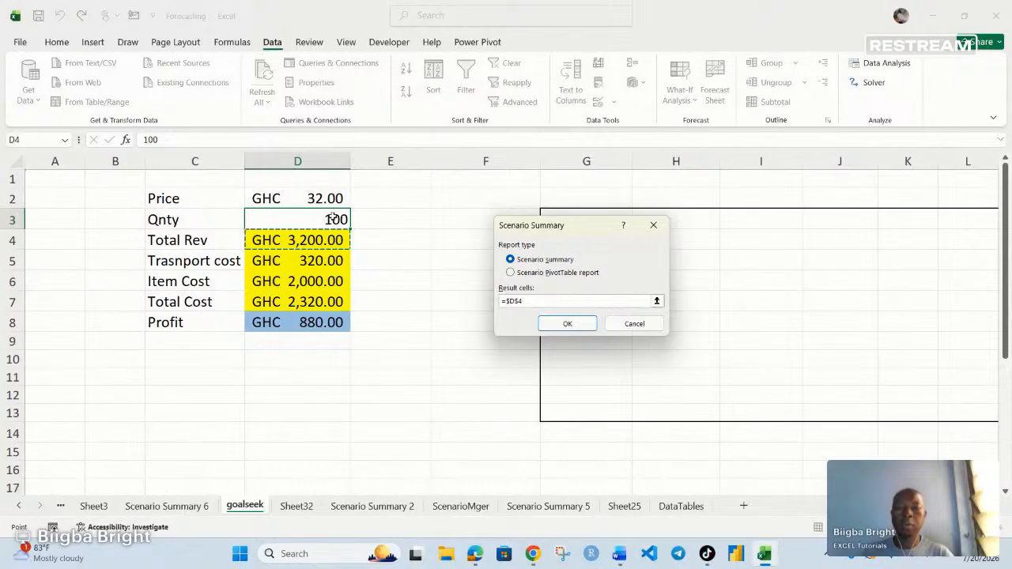
pyautogui.click(564, 324)
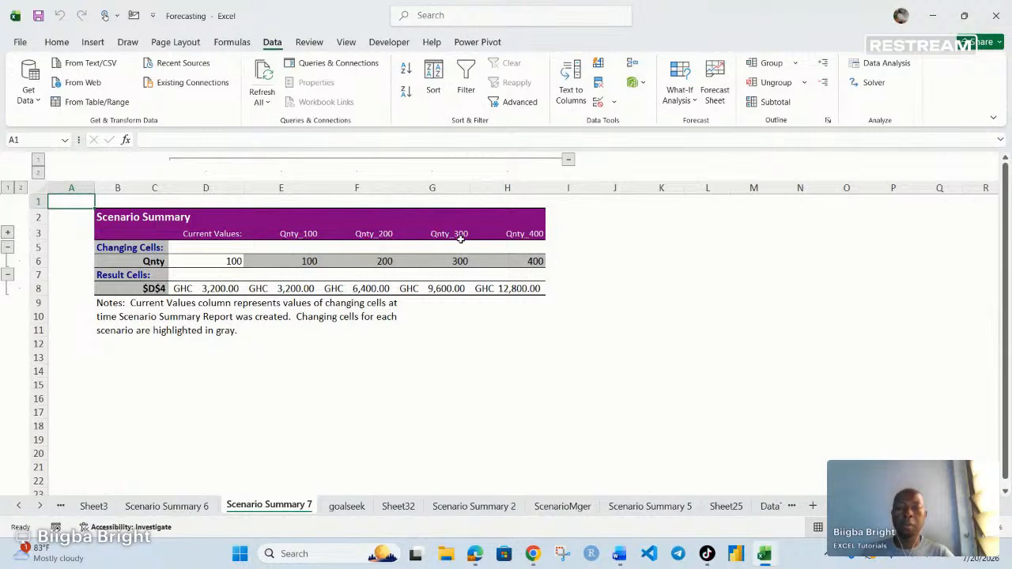
# - From the goalseek sheet, build a scenario summary of Transport cost in D5 (320 to 1,280)
pyautogui.click(447, 294)
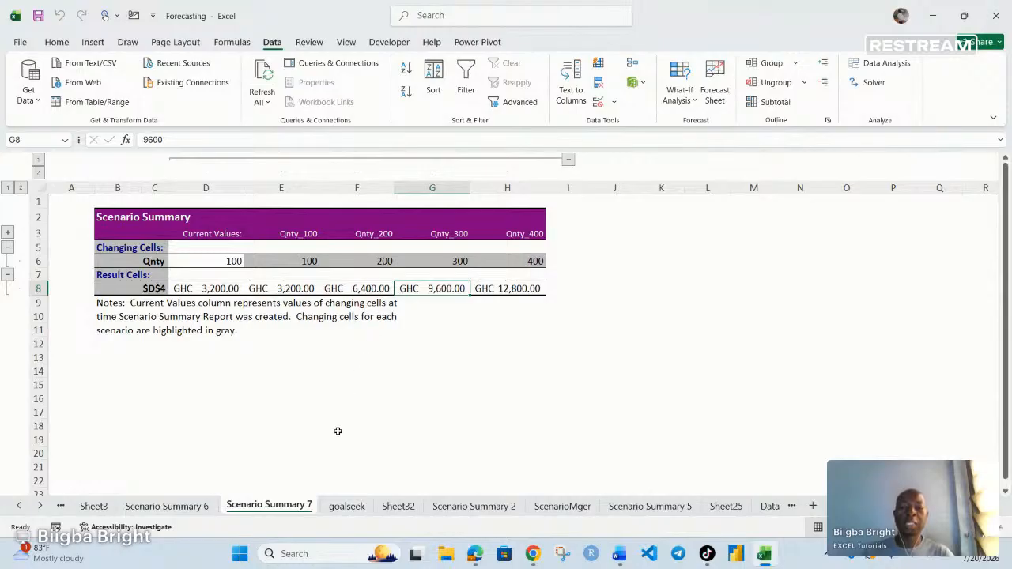
pyautogui.click(351, 506)
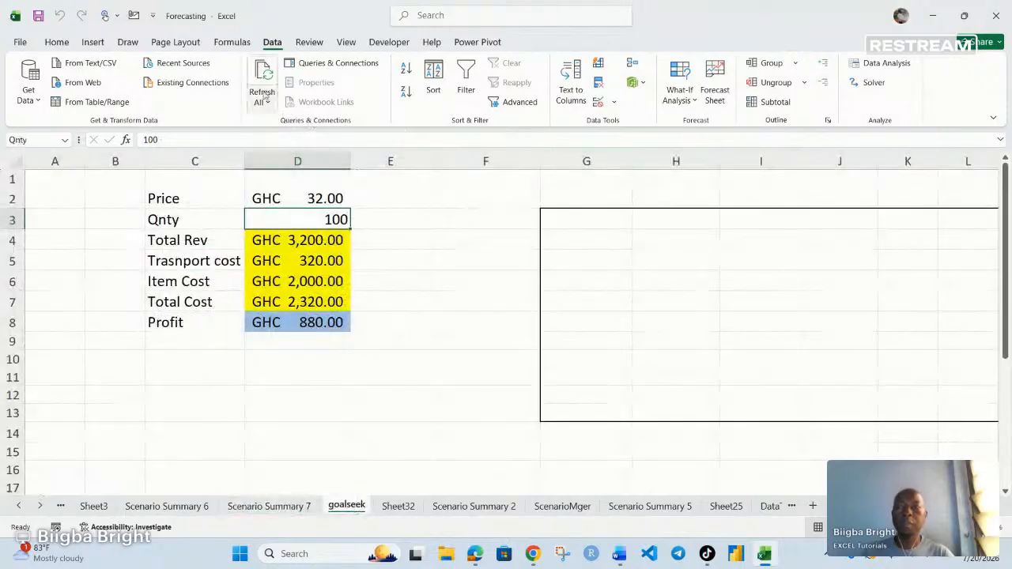
pyautogui.click(678, 93)
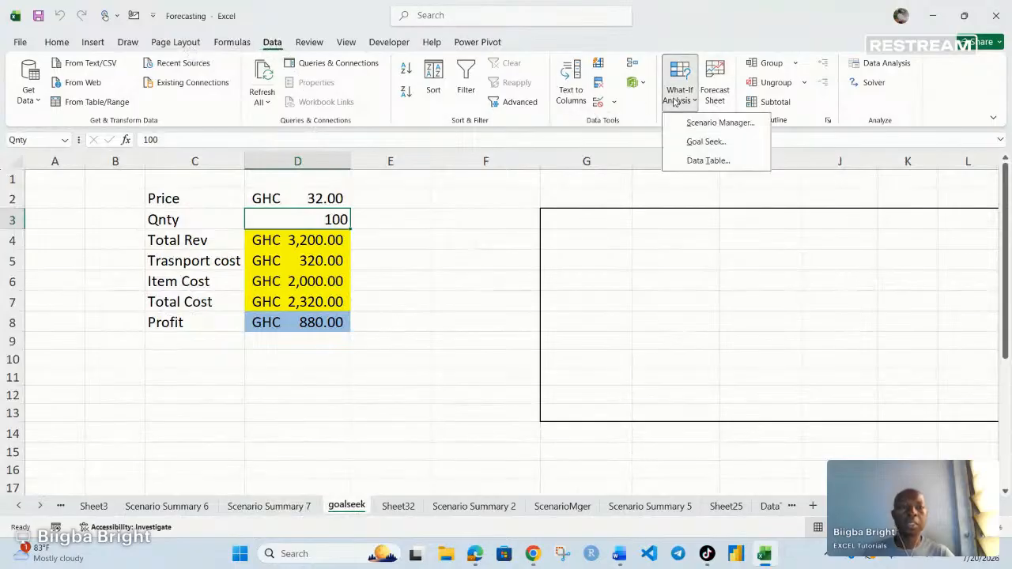
pyautogui.click(715, 122)
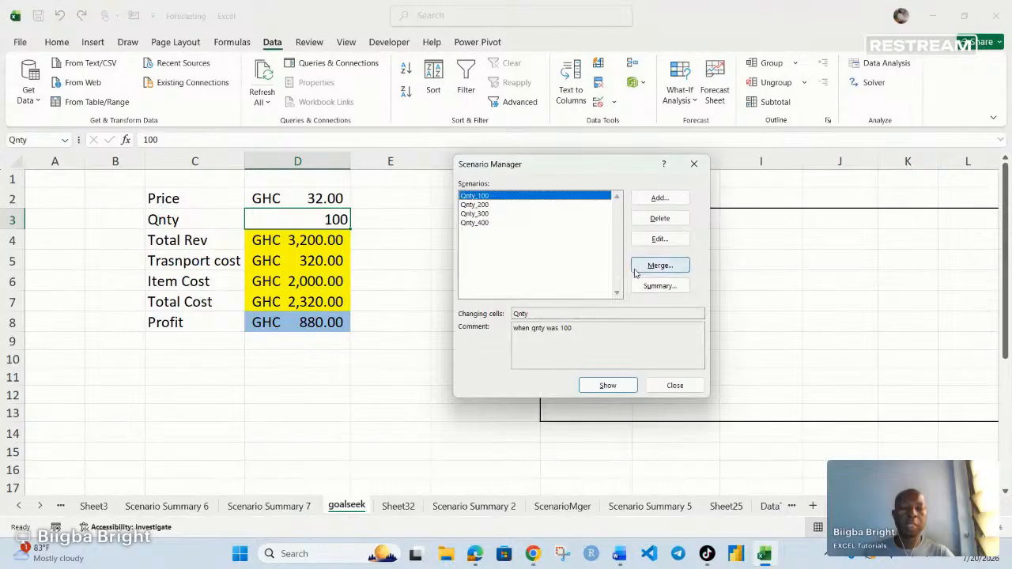
pyautogui.click(658, 286)
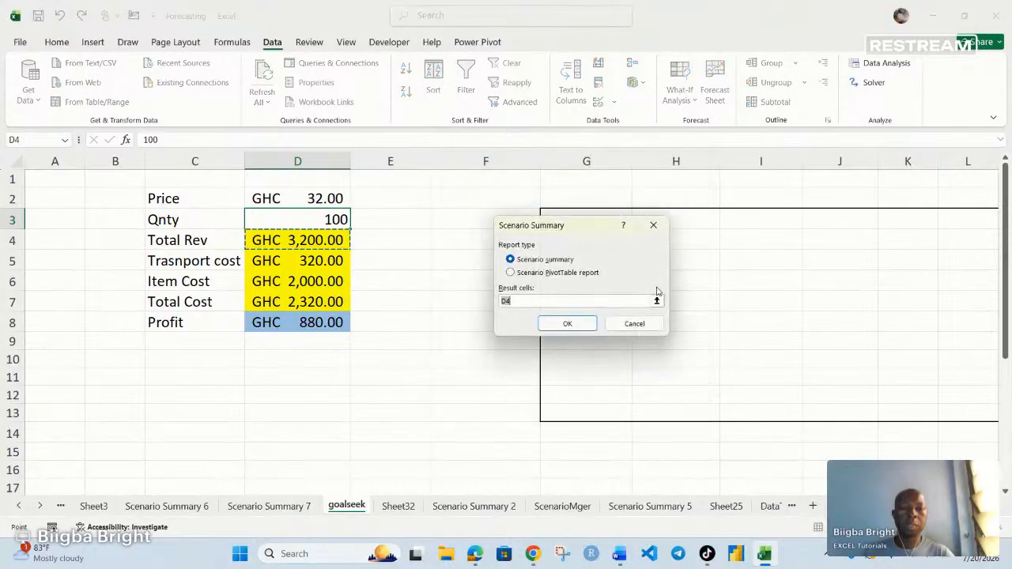
pyautogui.click(522, 301)
pyautogui.press('BackSpace')
pyautogui.press('BackSpace')
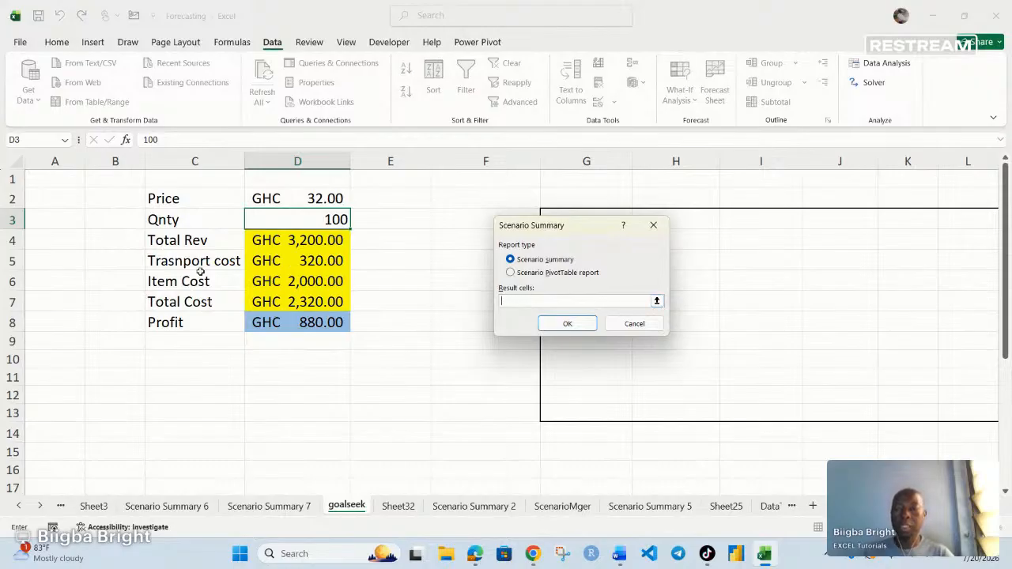
pyautogui.click(295, 265)
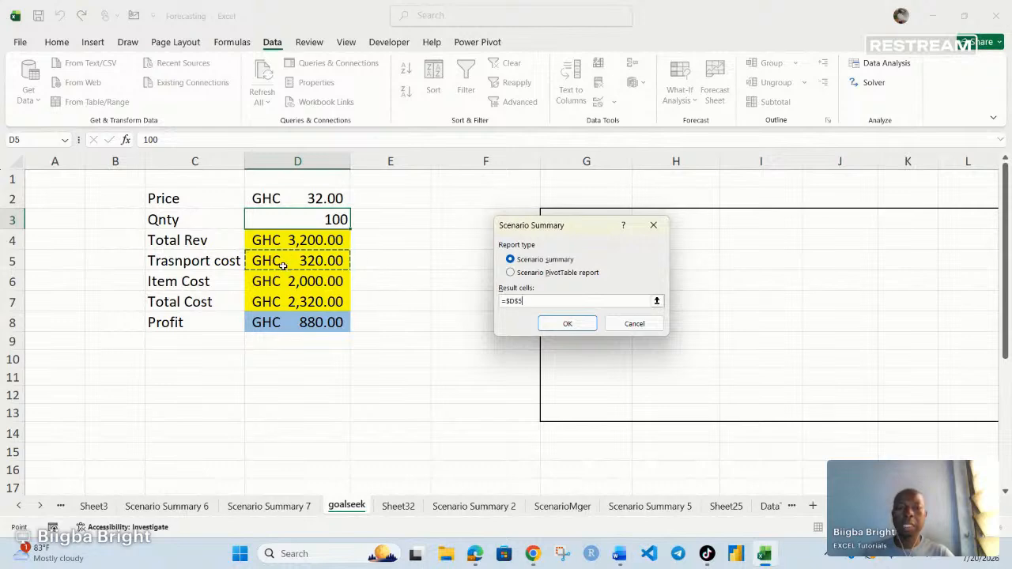
pyautogui.press('BackSpace')
pyautogui.press('BackSpace')
pyautogui.press('BackSpace')
pyautogui.press('BackSpace')
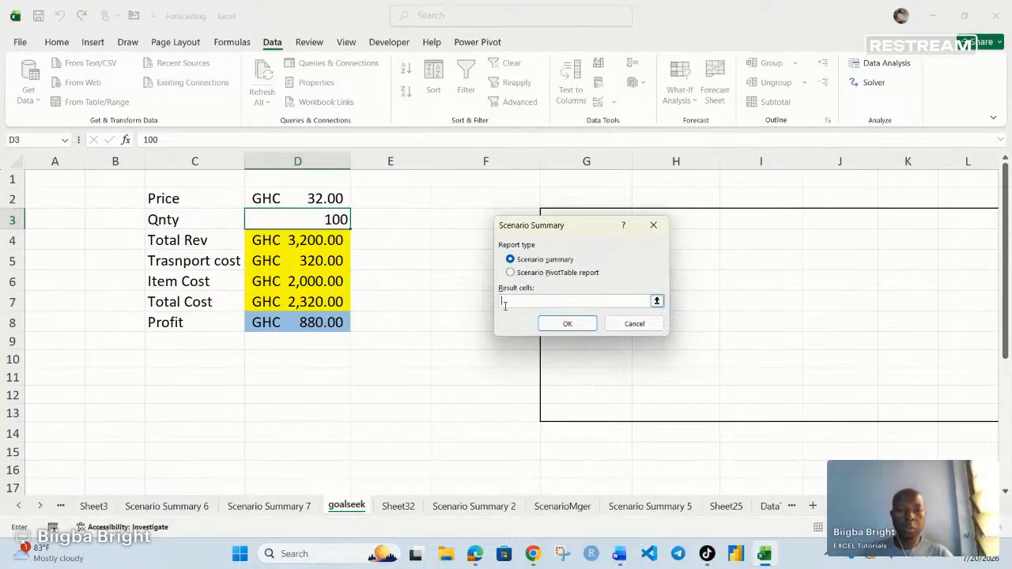
pyautogui.click(324, 265)
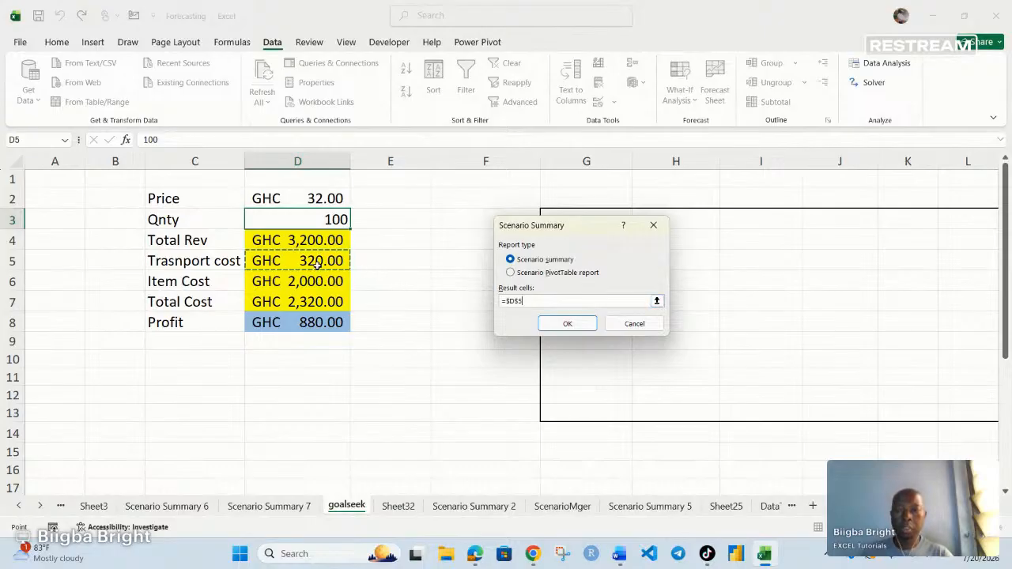
pyautogui.click(567, 324)
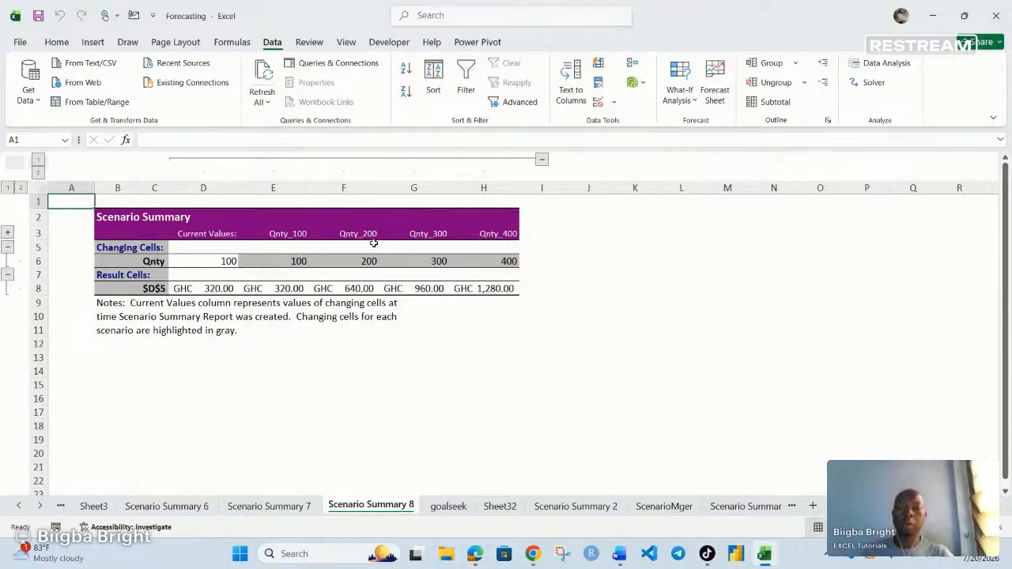
pyautogui.click(358, 290)
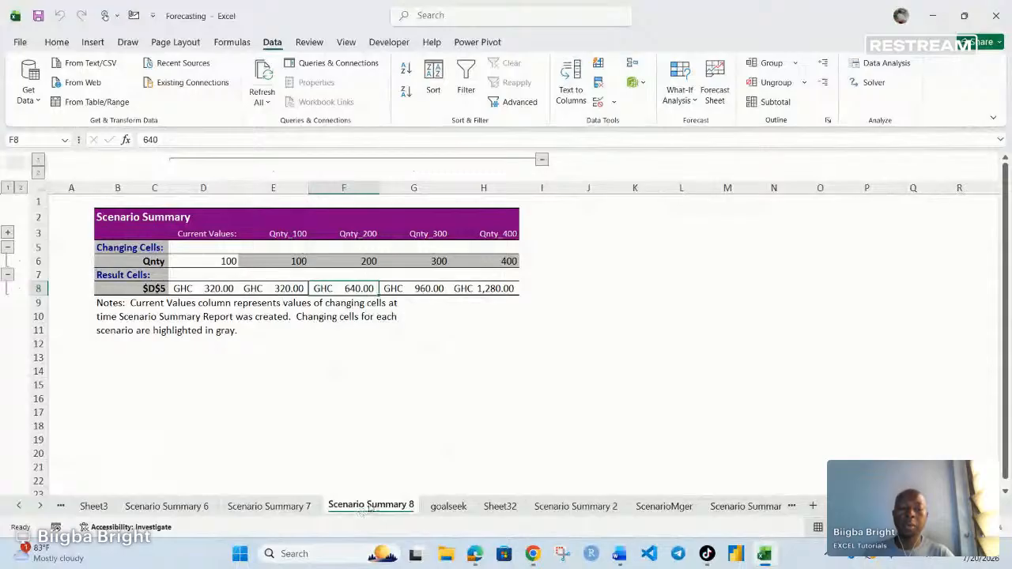
pyautogui.click(662, 506)
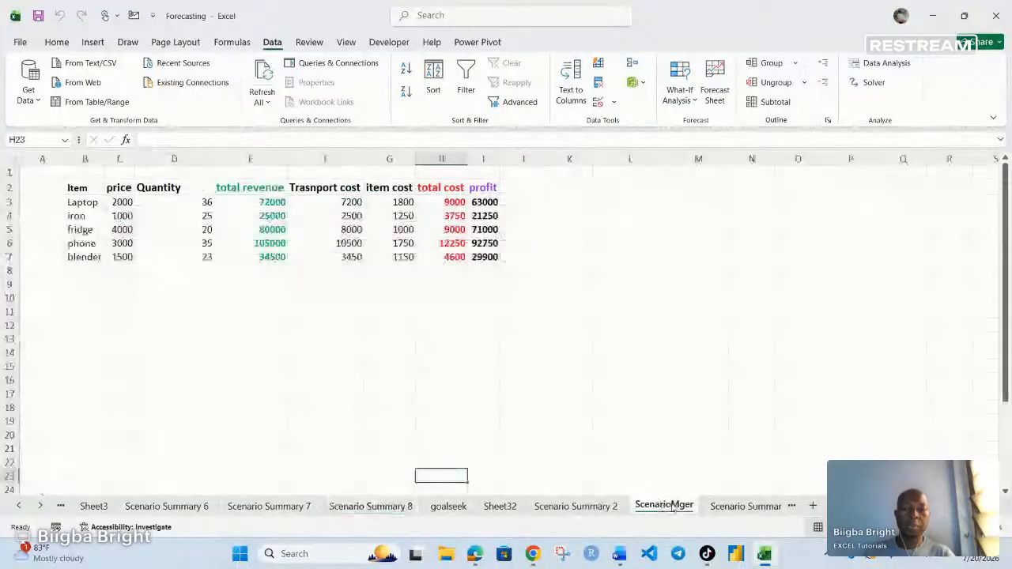
pyautogui.click(722, 506)
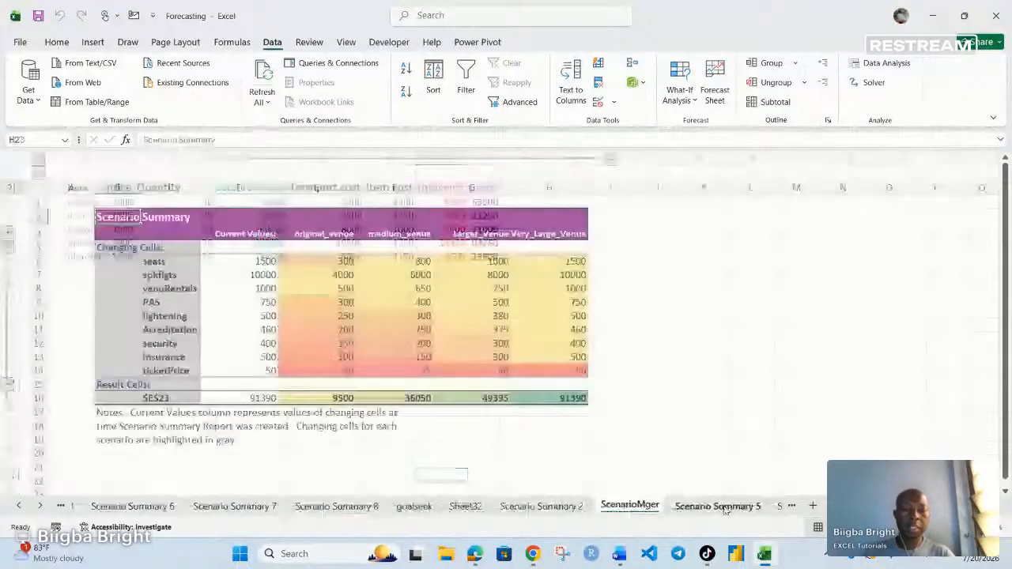
pyautogui.click(779, 506)
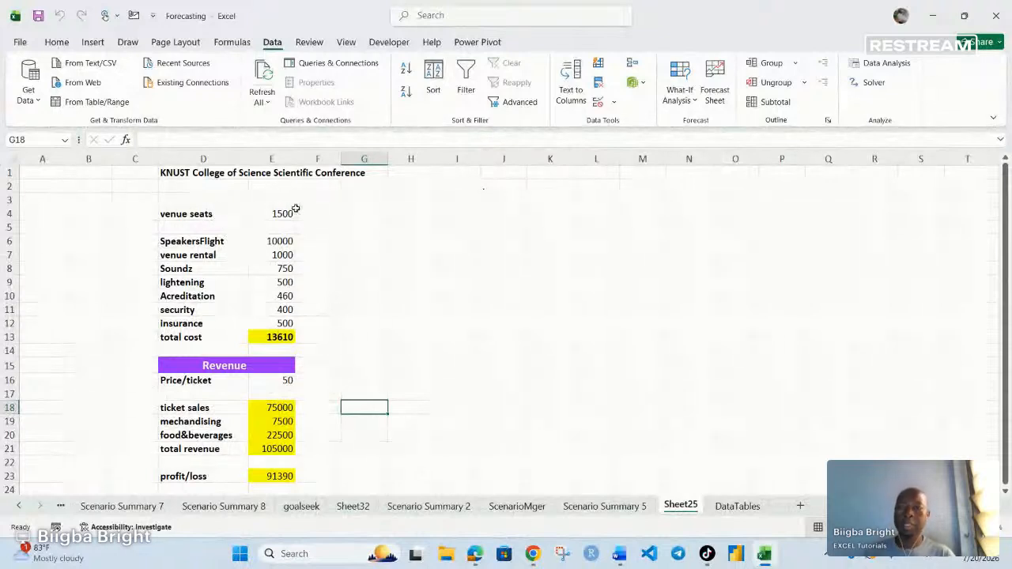
pyautogui.scroll(-4, 293, 230)
pyautogui.scroll(4, 291, 231)
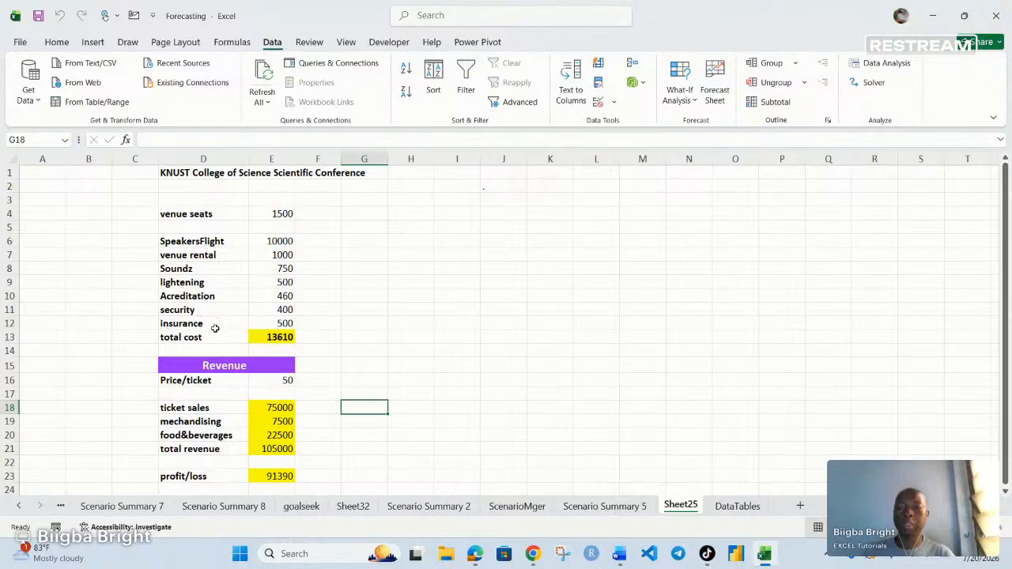
pyautogui.scroll(-1, 269, 338)
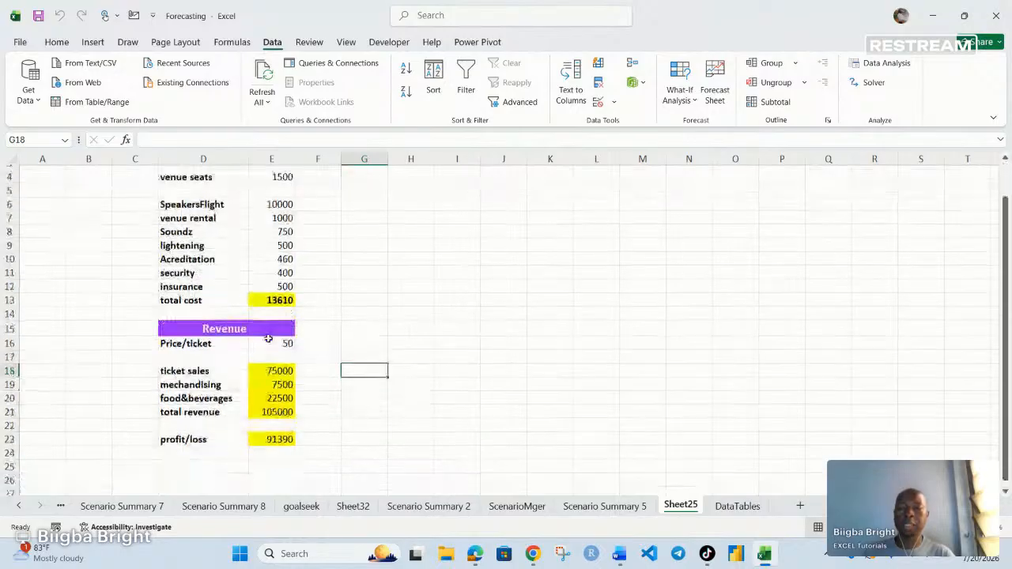
pyautogui.scroll(1, 269, 330)
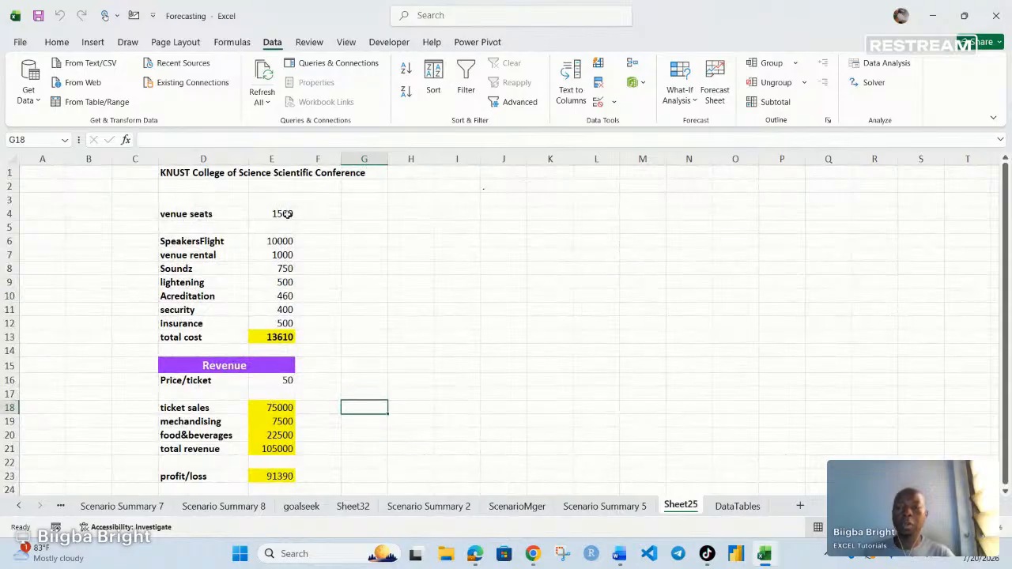
pyautogui.click(287, 213)
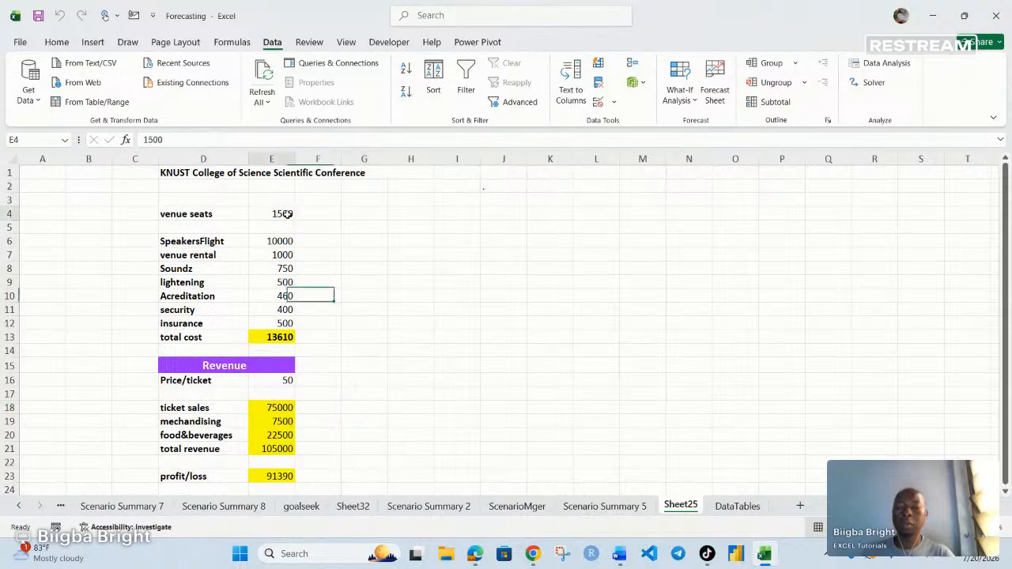
pyautogui.write('300')
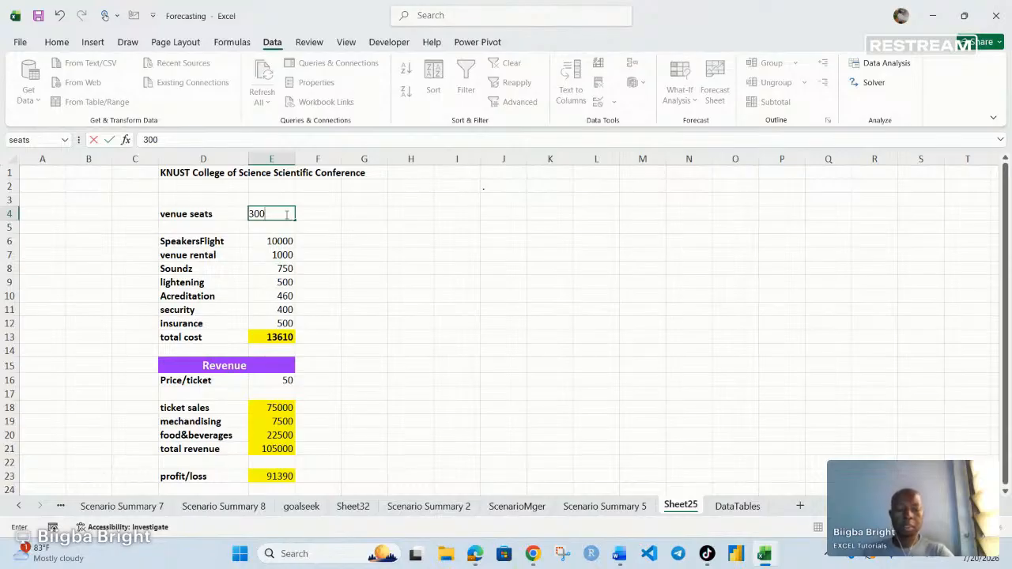
pyautogui.press('BackSpace')
pyautogui.press('BackSpace')
pyautogui.press('BackSpace')
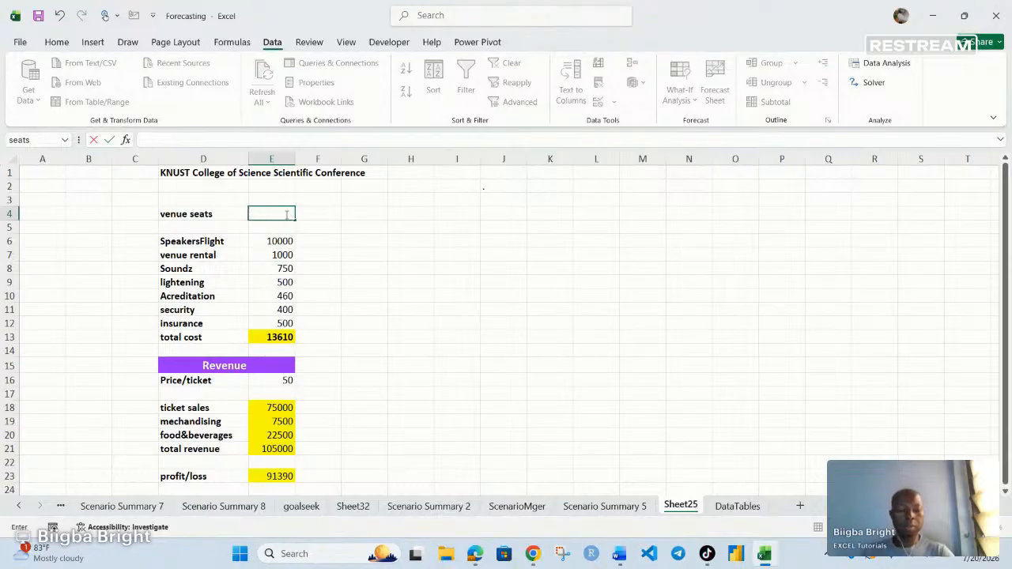
pyautogui.write('1500')
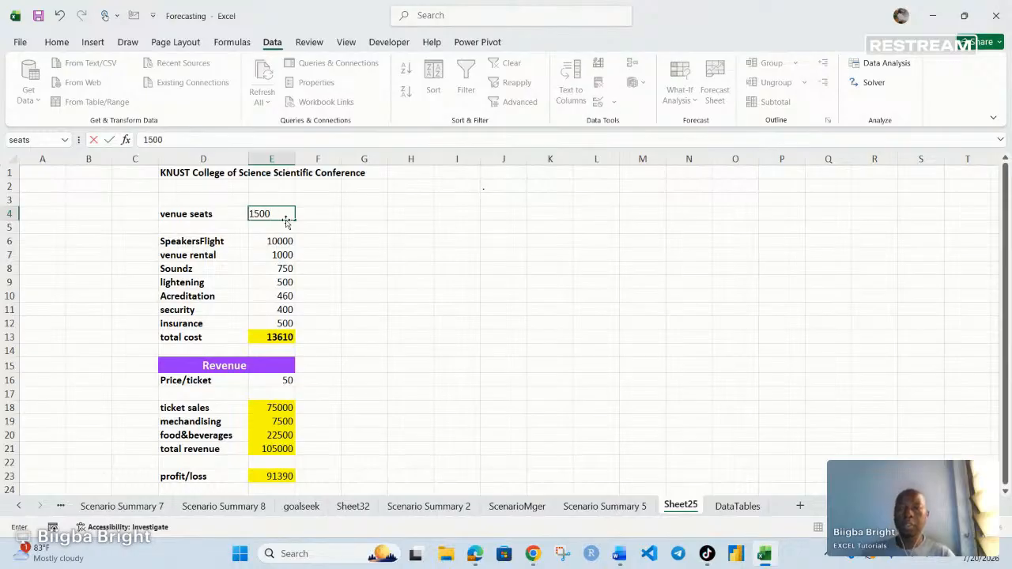
pyautogui.click(390, 323)
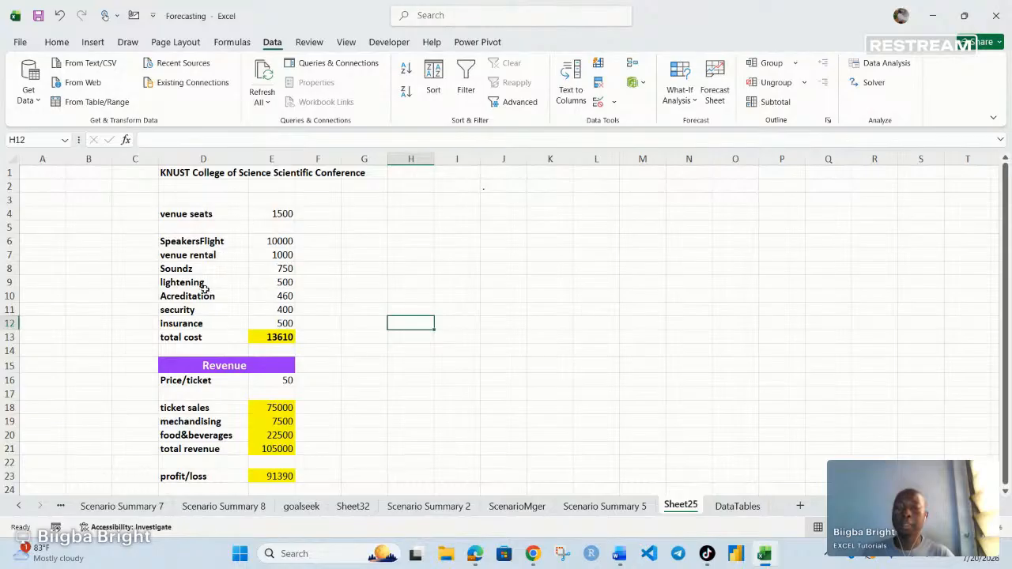
pyautogui.scroll(-2, 204, 346)
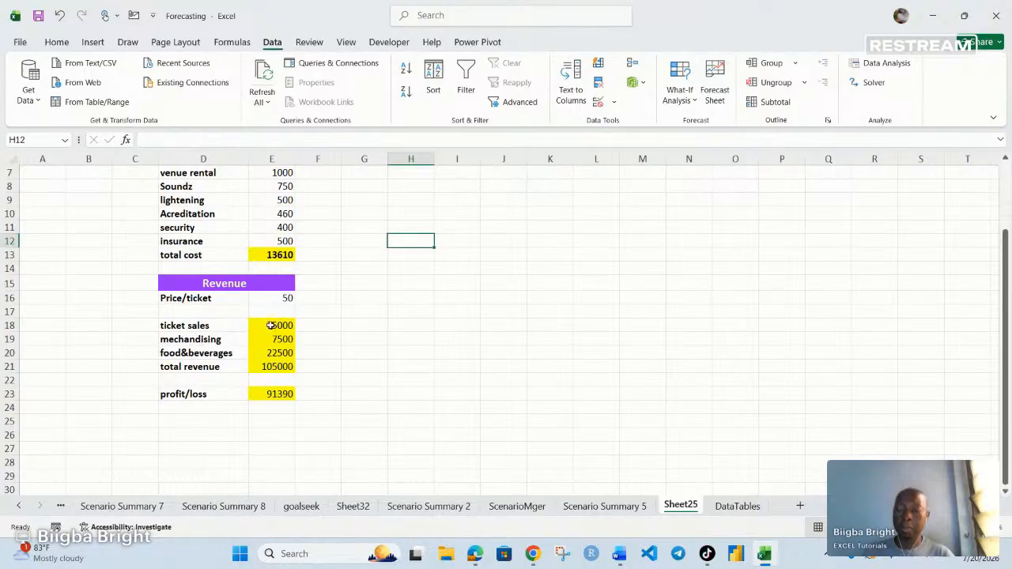
pyautogui.scroll(2, 270, 324)
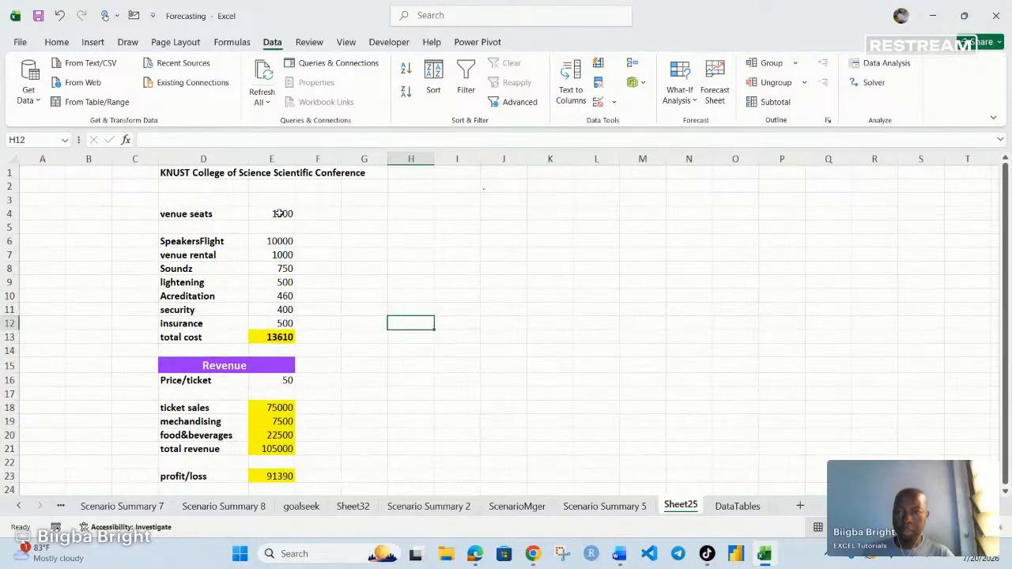
pyautogui.click(278, 215)
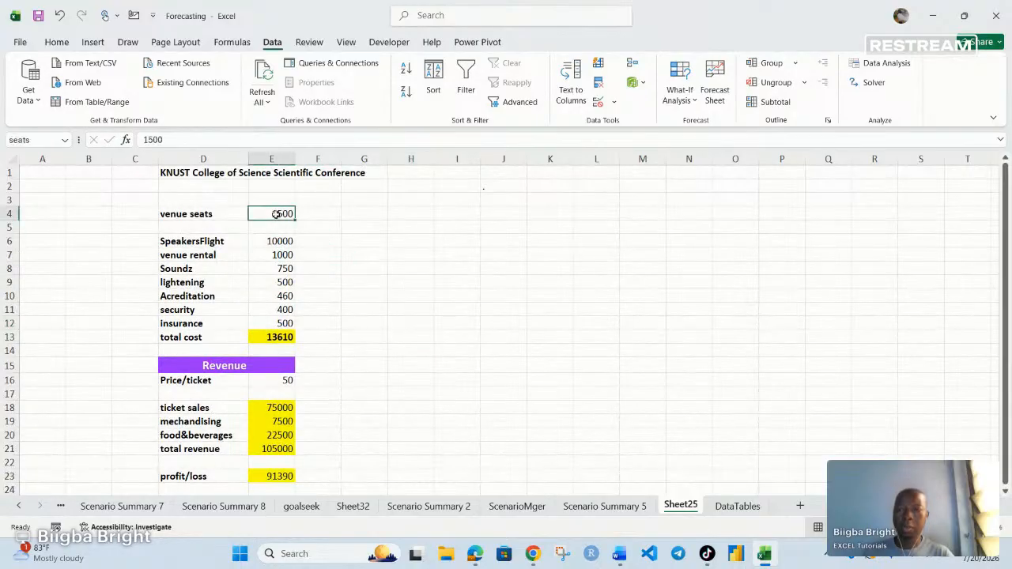
pyautogui.scroll(-4, 269, 253)
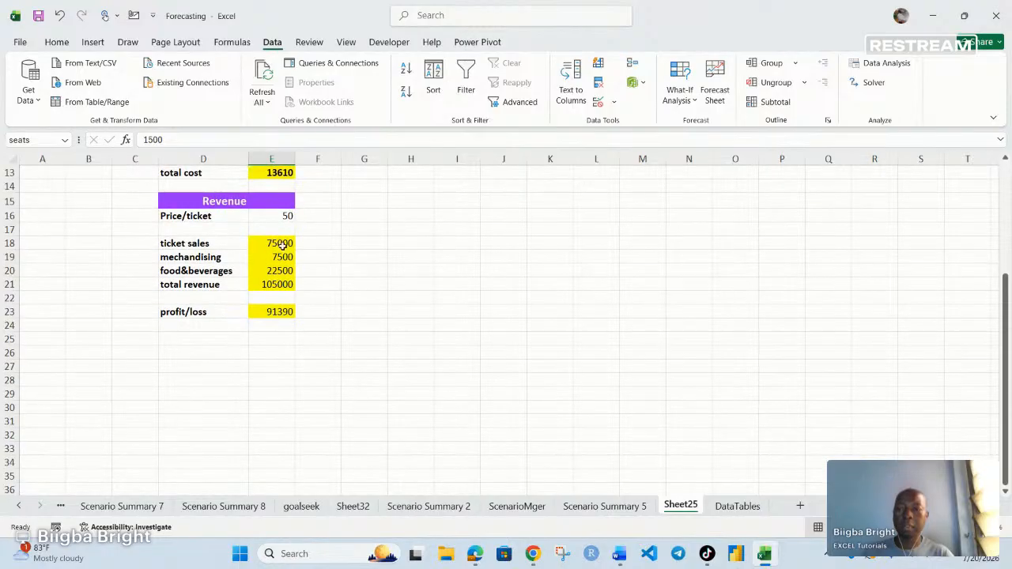
pyautogui.click(282, 244)
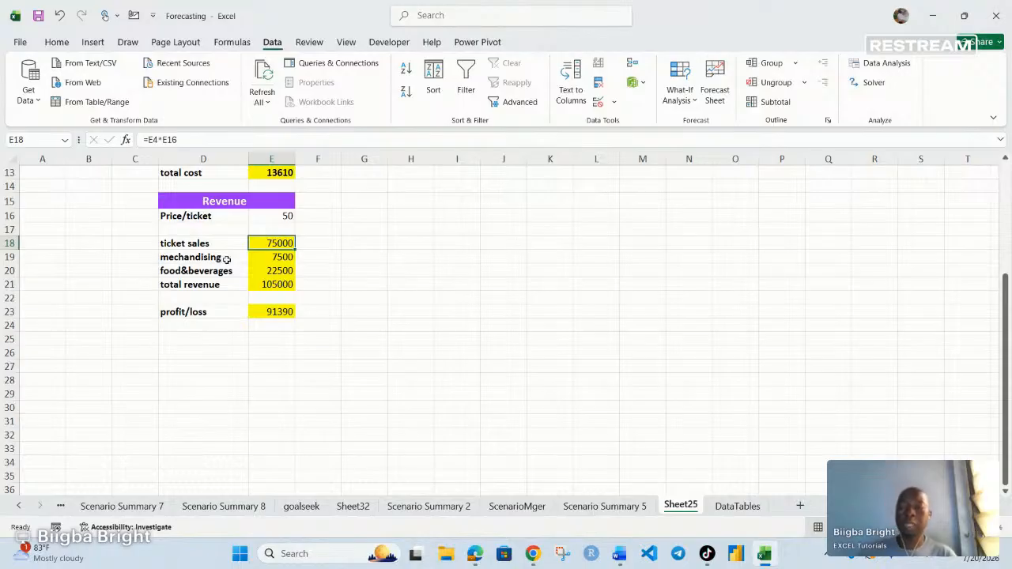
pyautogui.click(273, 257)
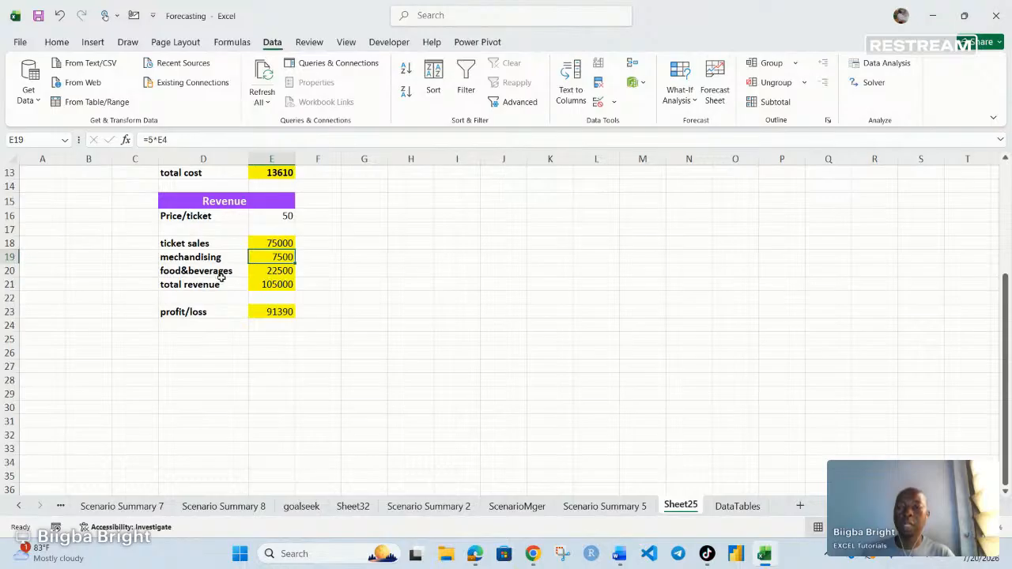
pyautogui.click(281, 272)
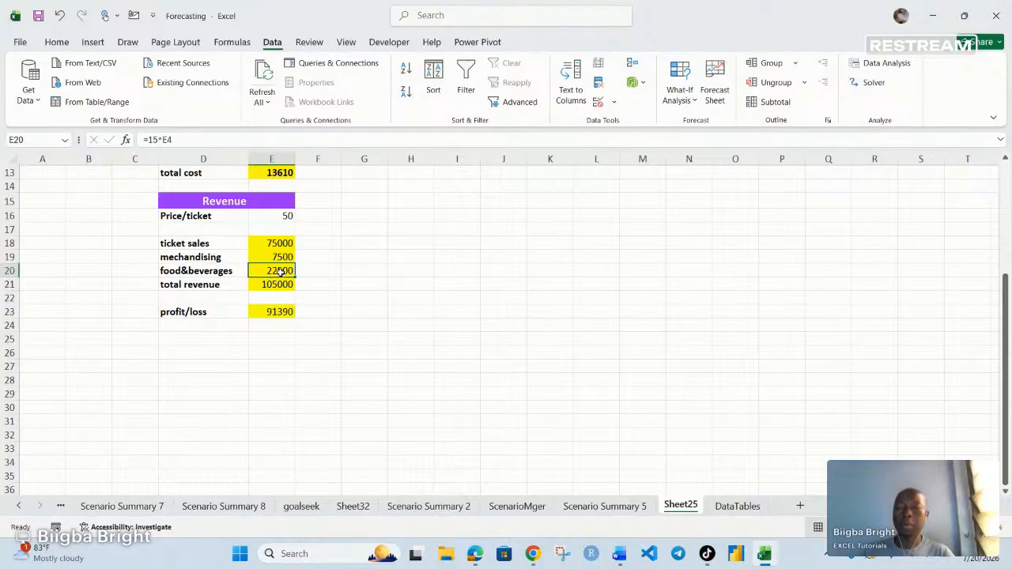
pyautogui.scroll(1, 278, 237)
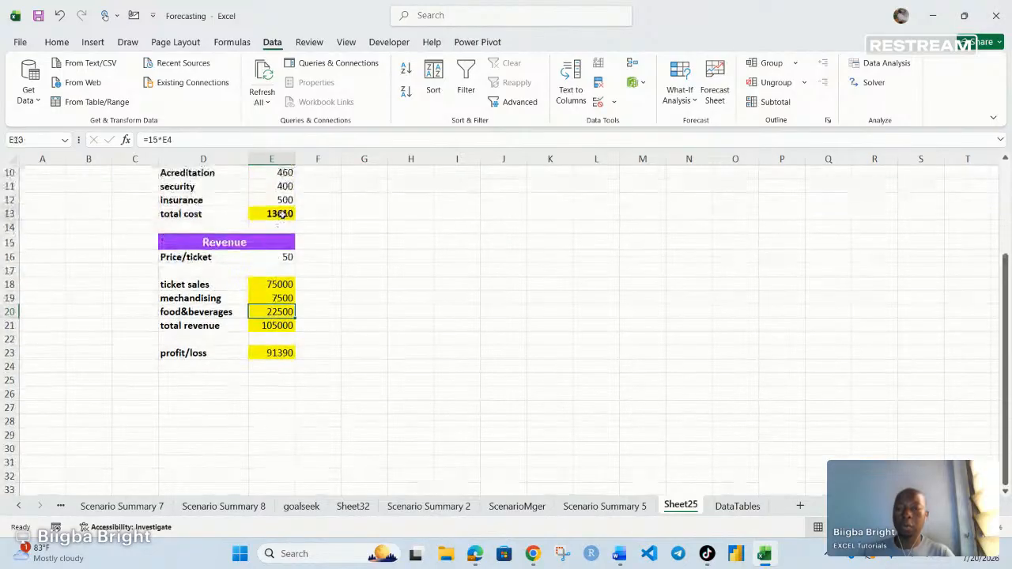
pyautogui.click(284, 212)
pyautogui.scroll(1, 297, 218)
pyautogui.scroll(2, 298, 221)
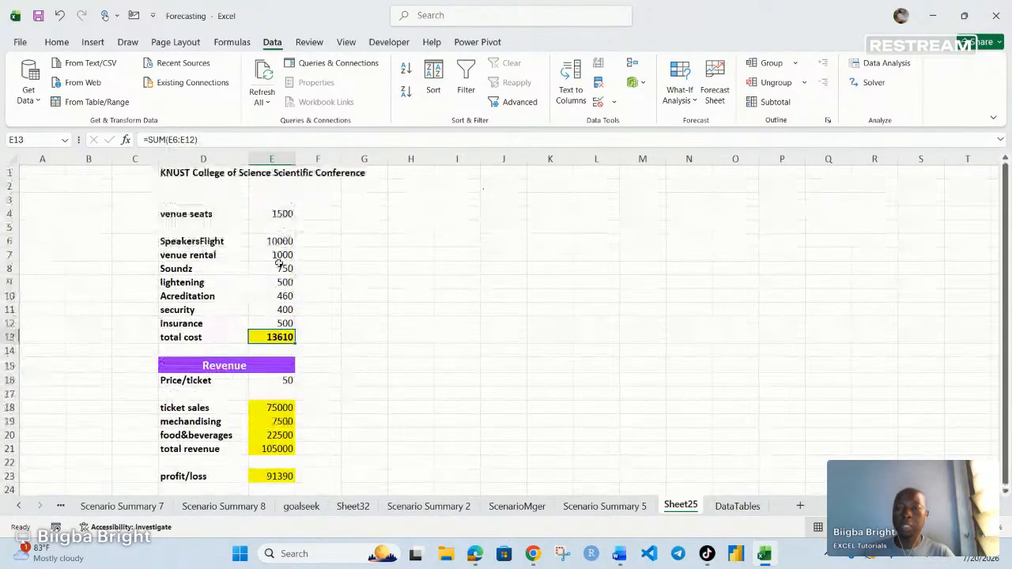
pyautogui.moveTo(280, 239); pyautogui.dragTo(282, 319)
pyautogui.click(282, 321)
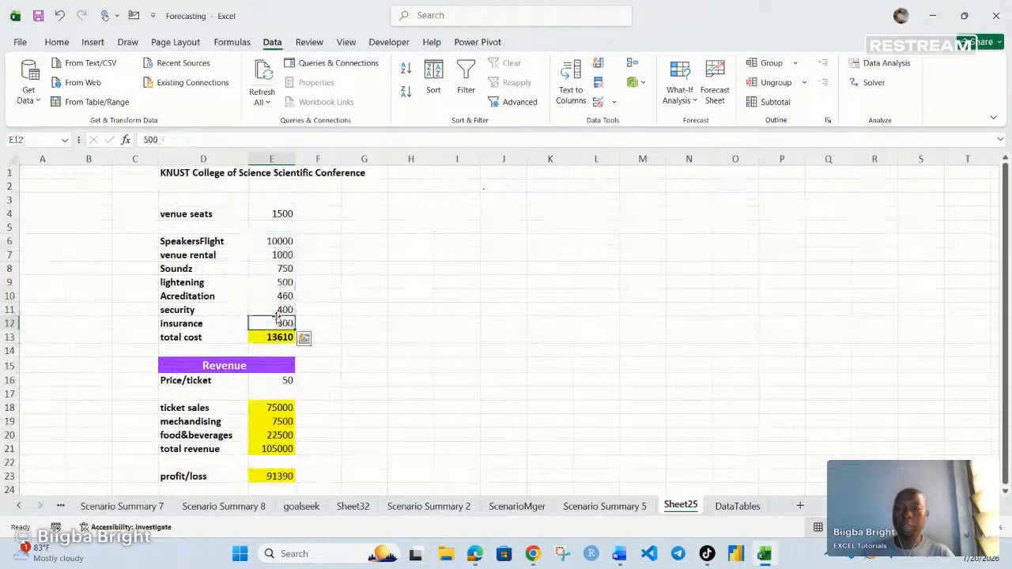
pyautogui.click(364, 294)
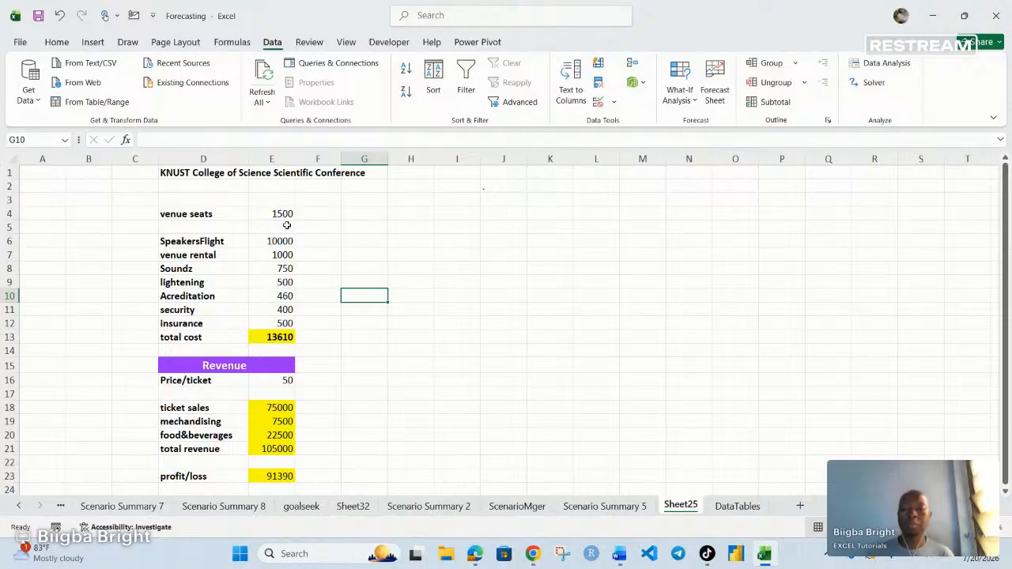
pyautogui.moveTo(283, 211); pyautogui.dragTo(289, 321)
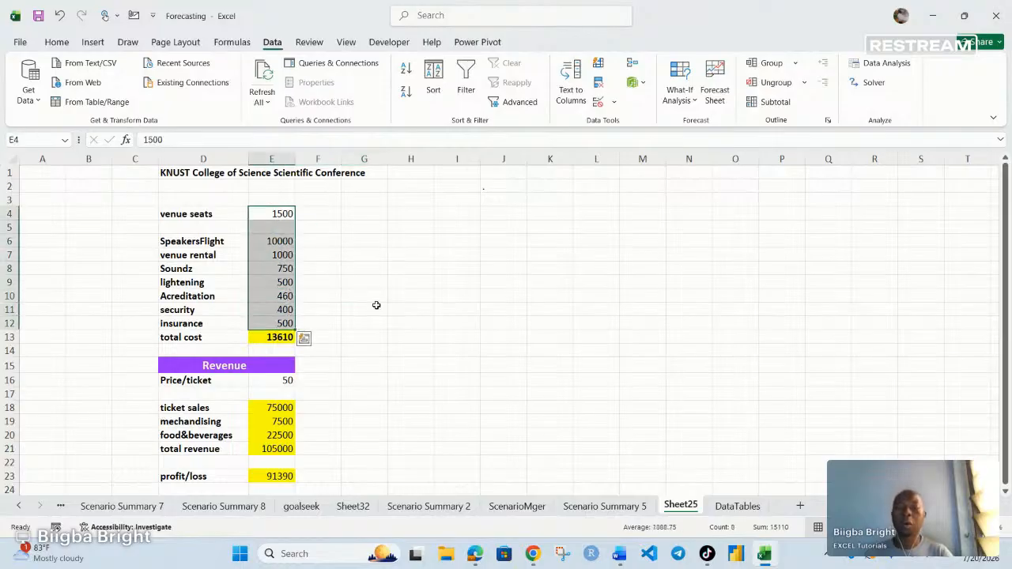
pyautogui.click(366, 309)
pyautogui.scroll(-2, 275, 413)
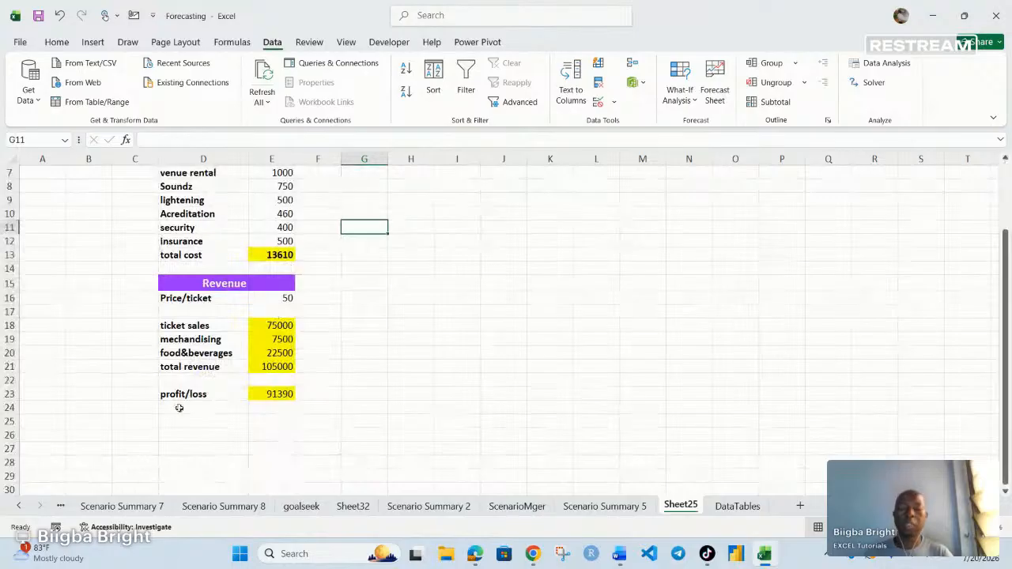
pyautogui.scroll(2, 373, 391)
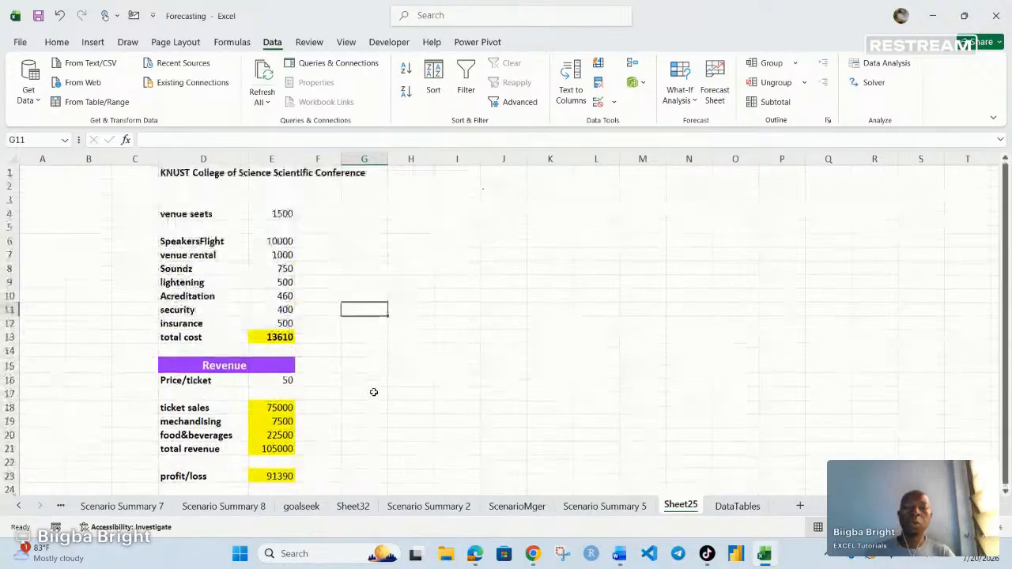
pyautogui.scroll(-1, 376, 392)
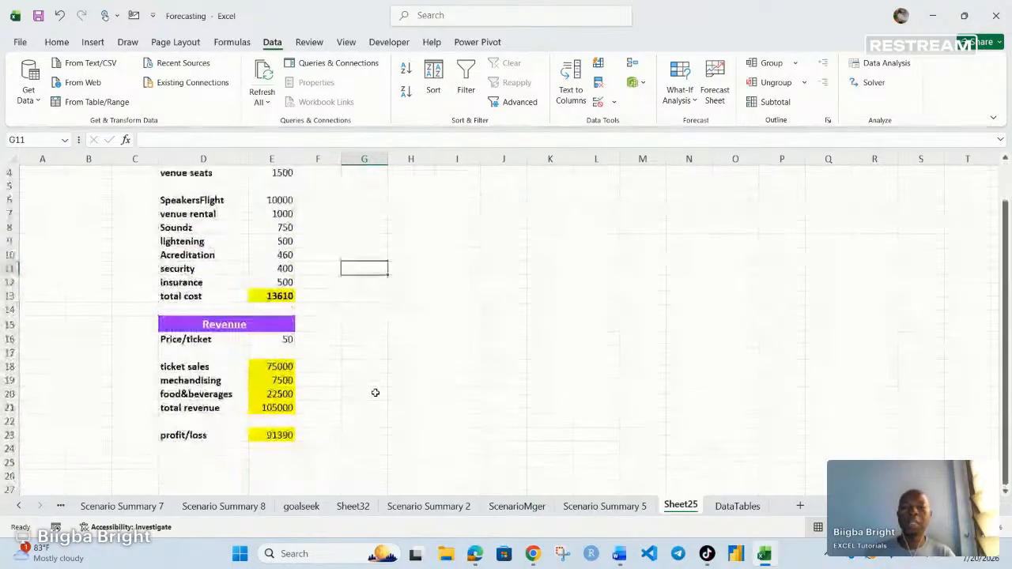
pyautogui.scroll(1, 370, 389)
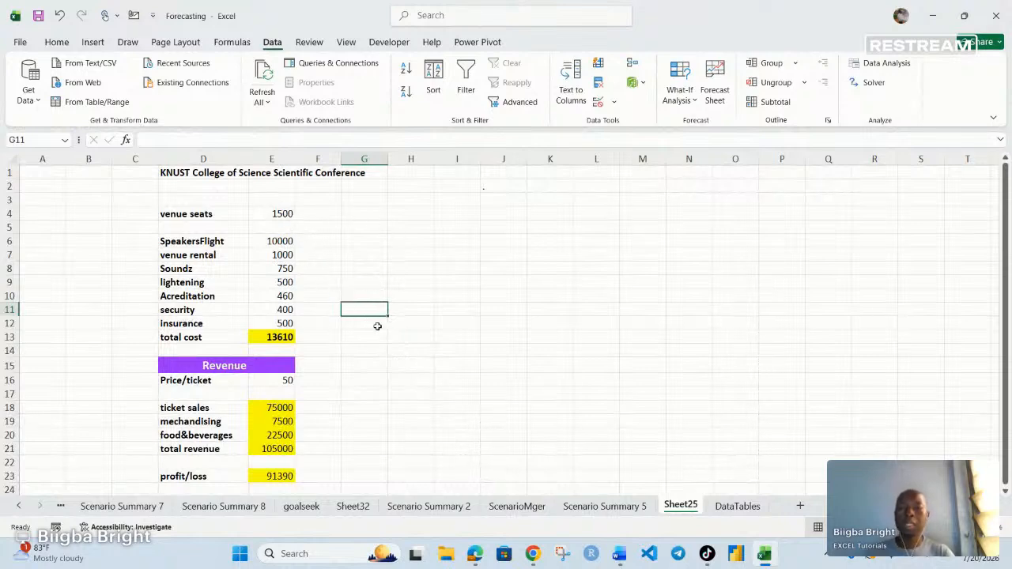
pyautogui.scroll(-1, 436, 277)
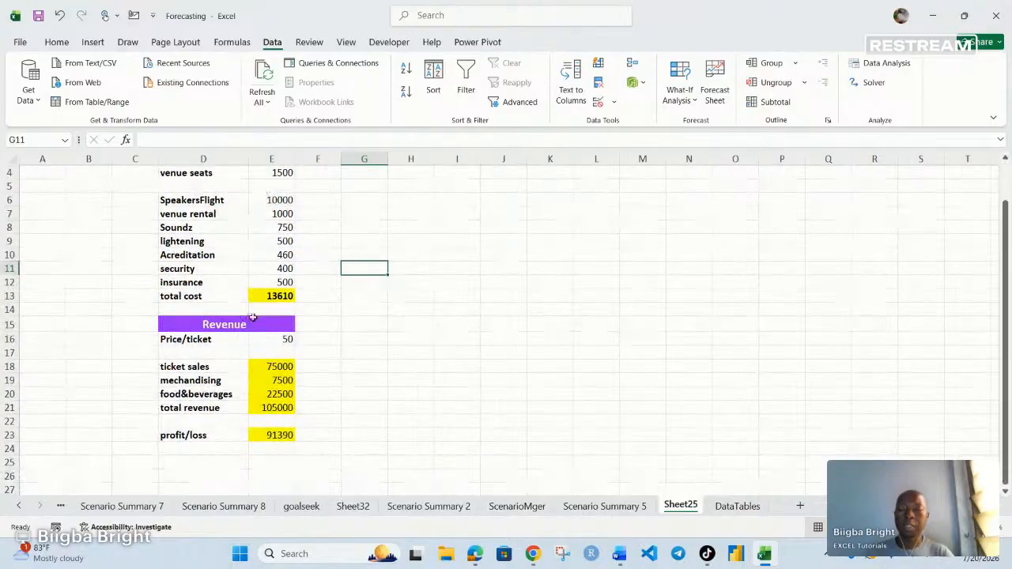
pyautogui.scroll(1, 255, 250)
pyautogui.scroll(1, 255, 250)
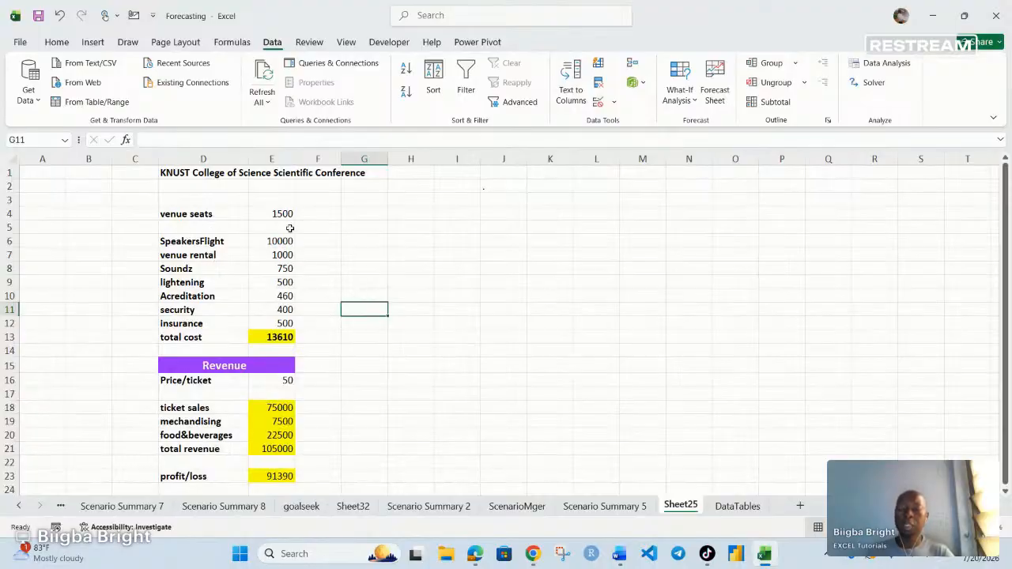
pyautogui.scroll(-1, 329, 291)
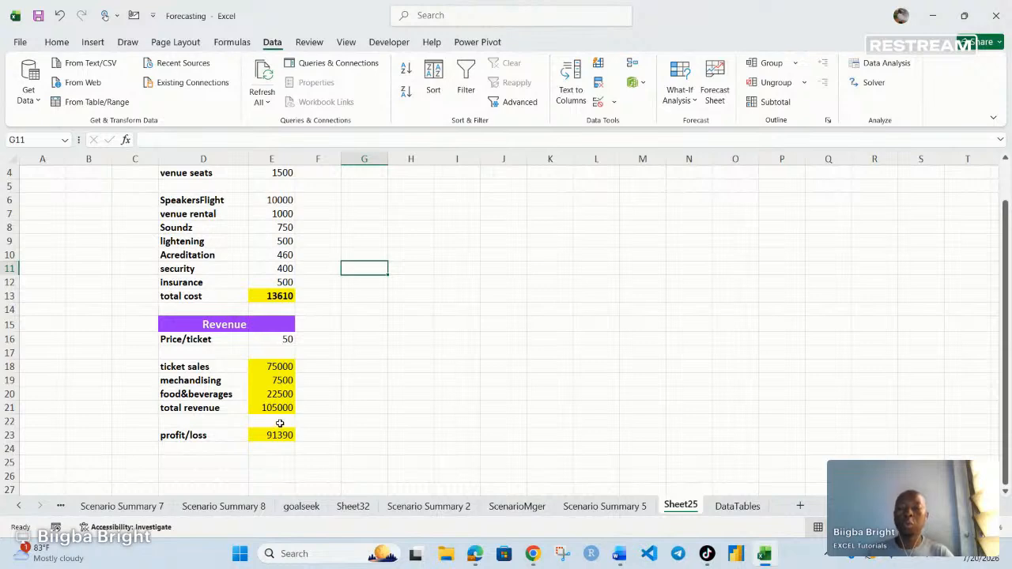
pyautogui.scroll(1, 280, 418)
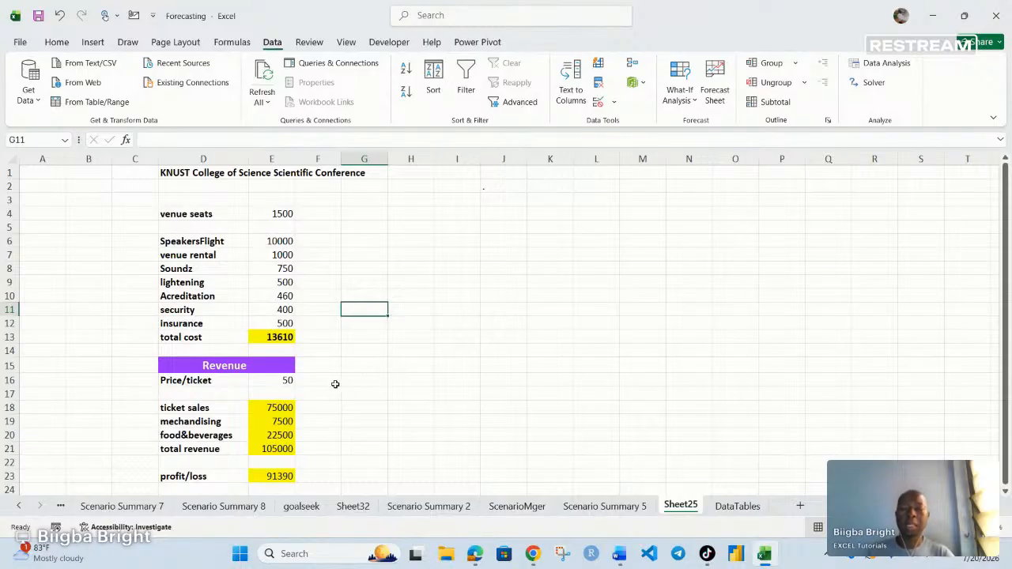
# - Make a first pass selecting the ticket price, cost cells and venue seats from E16 up to E4
pyautogui.click(279, 380)
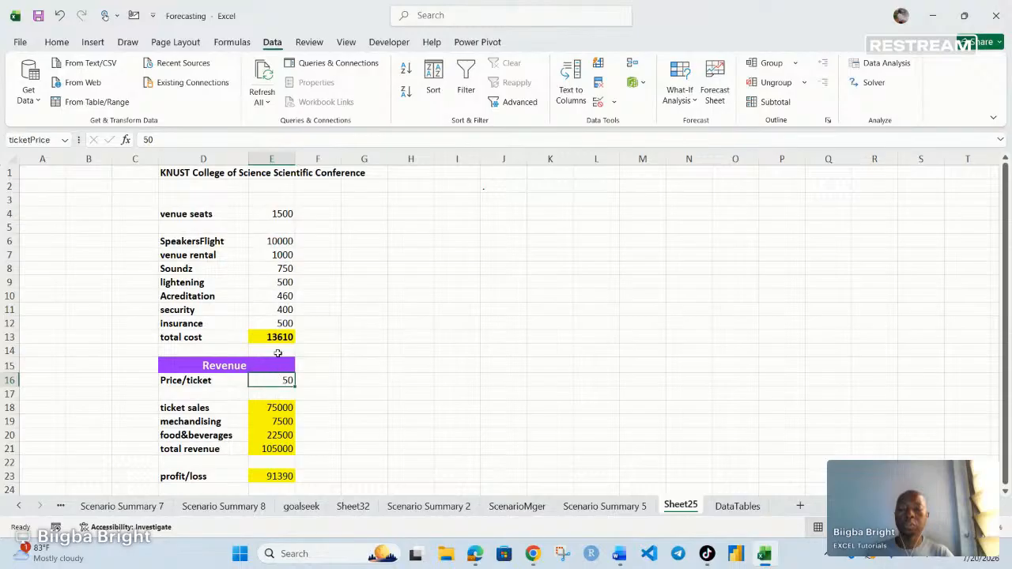
pyautogui.click(280, 322)
pyautogui.click(282, 310)
pyautogui.click(282, 296)
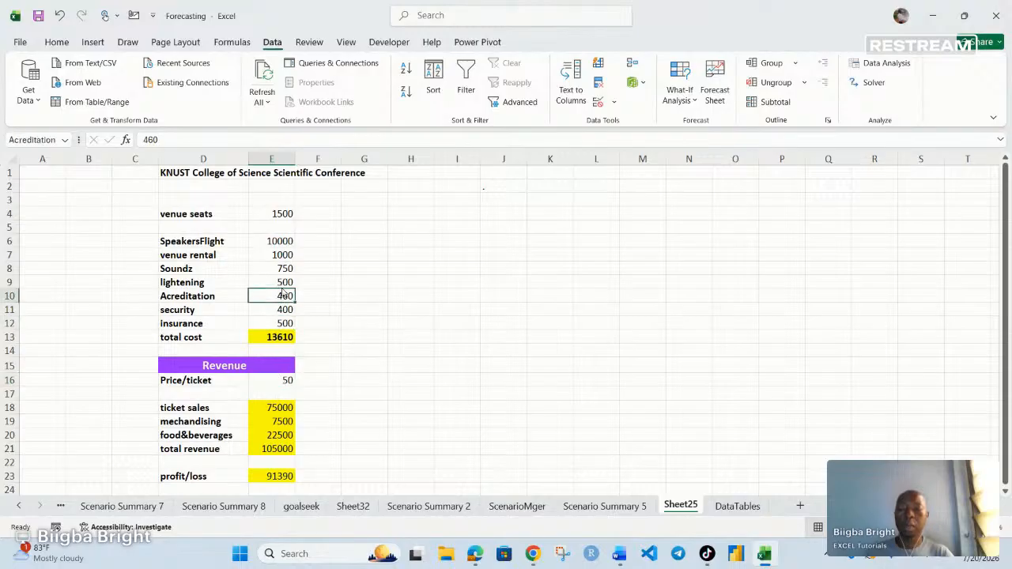
pyautogui.click(279, 269)
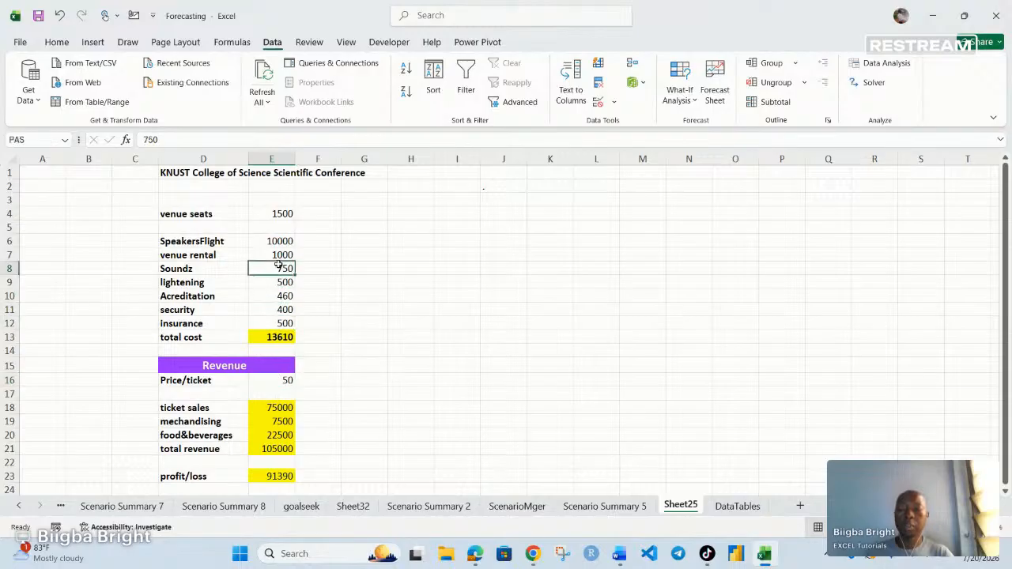
pyautogui.click(278, 254)
pyautogui.click(278, 241)
pyautogui.click(285, 213)
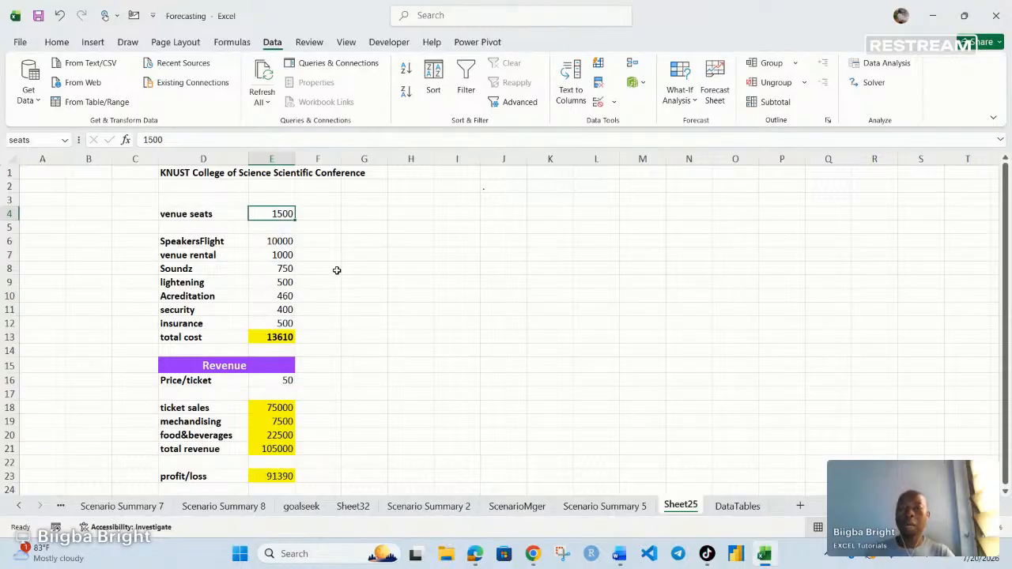
# - Reselect E4, E6 through E12 and E16 together as one multi-cell selection
pyautogui.click(391, 321)
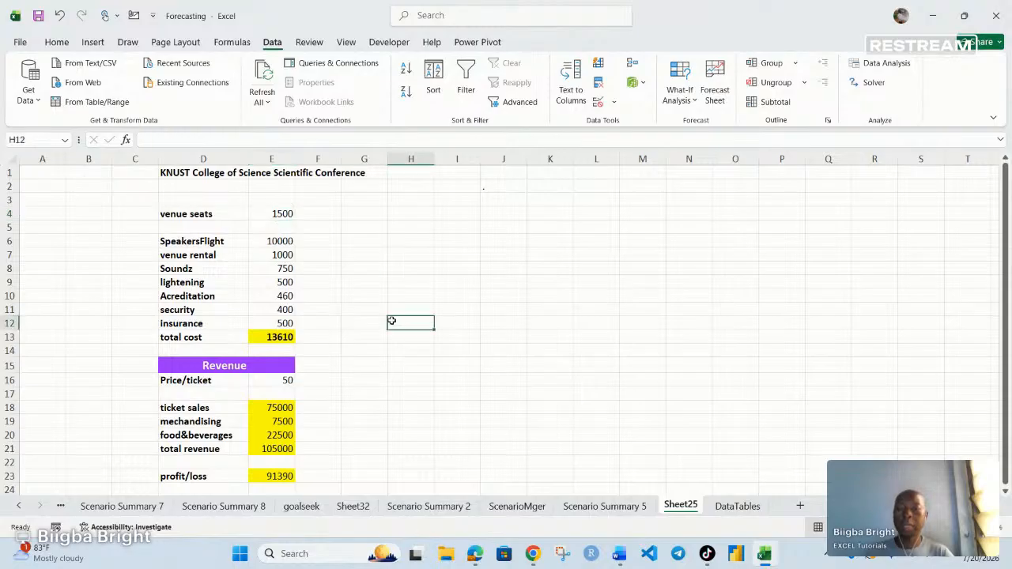
pyautogui.click(282, 213)
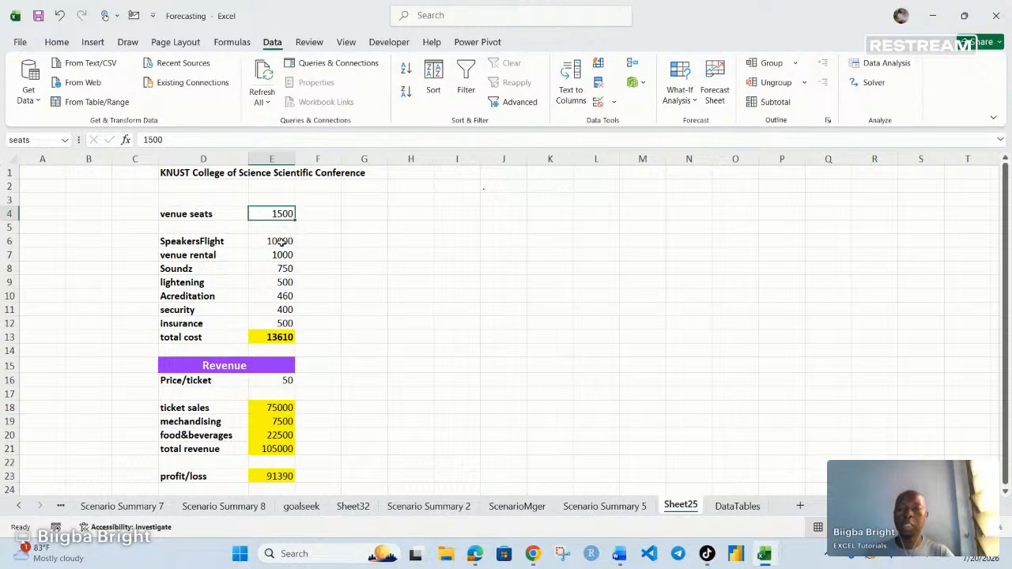
pyautogui.keyDown('ctrl'); pyautogui.click(281, 243); pyautogui.keyUp('ctrl')
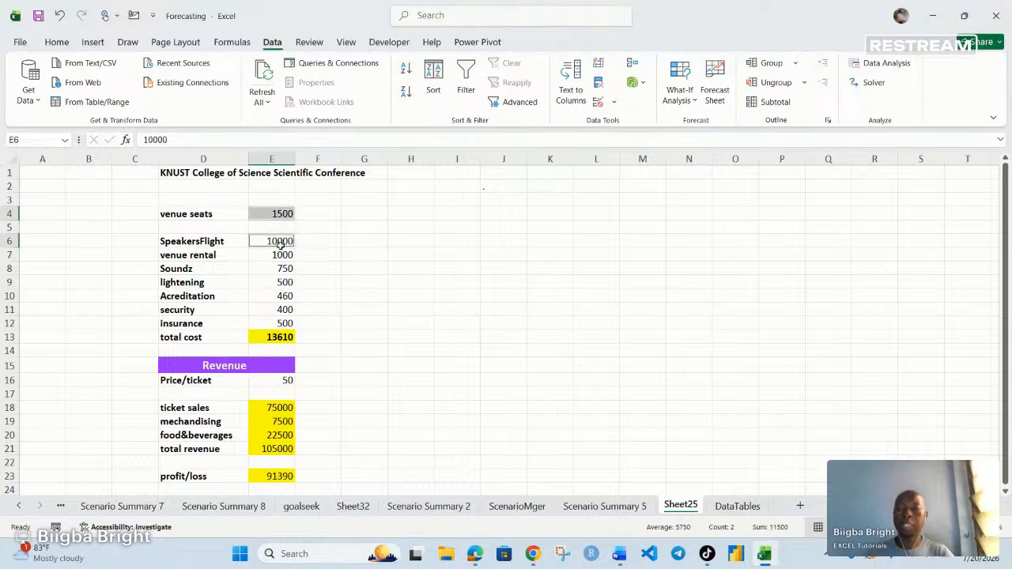
pyautogui.keyDown('ctrl'); pyautogui.click(283, 255); pyautogui.keyUp('ctrl')
pyautogui.keyDown('ctrl'); pyautogui.click(285, 269); pyautogui.keyUp('ctrl')
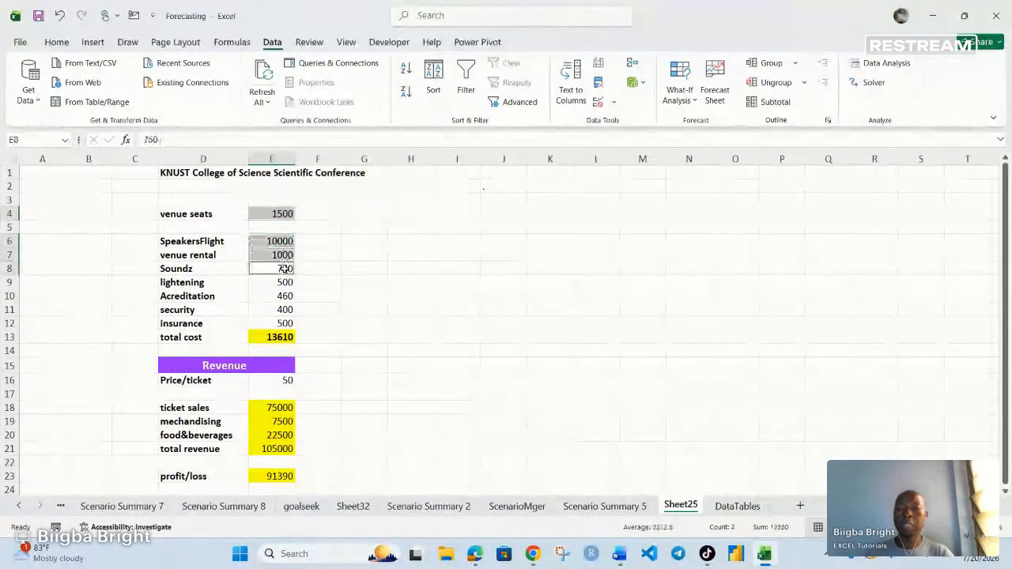
pyautogui.keyDown('ctrl'); pyautogui.click(284, 282); pyautogui.keyUp('ctrl')
pyautogui.keyDown('ctrl'); pyautogui.click(284, 295); pyautogui.keyUp('ctrl')
pyautogui.keyDown('ctrl'); pyautogui.click(286, 309); pyautogui.keyUp('ctrl')
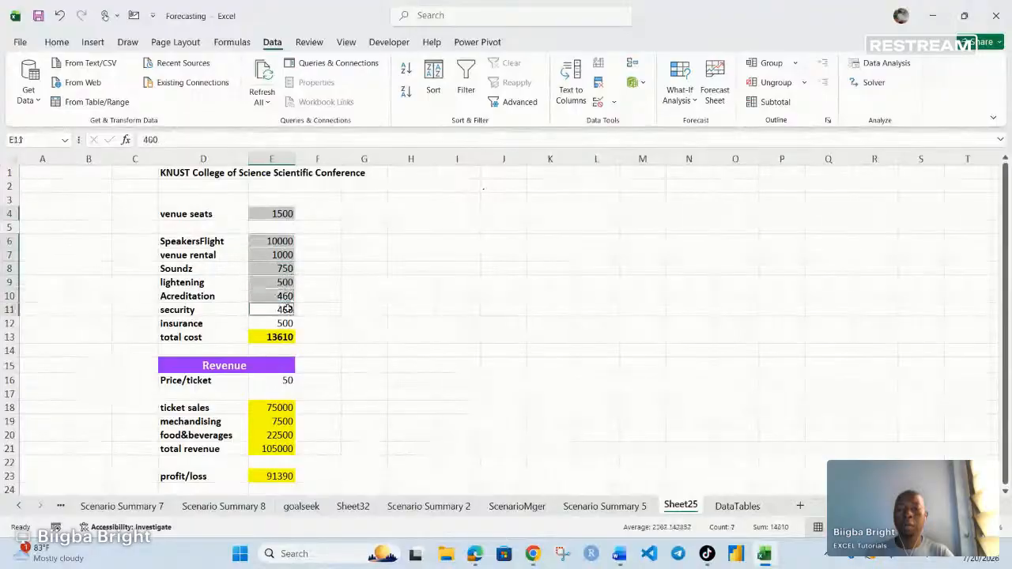
pyautogui.keyDown('ctrl'); pyautogui.click(286, 323); pyautogui.keyUp('ctrl')
pyautogui.keyDown('ctrl'); pyautogui.click(288, 381); pyautogui.keyUp('ctrl')
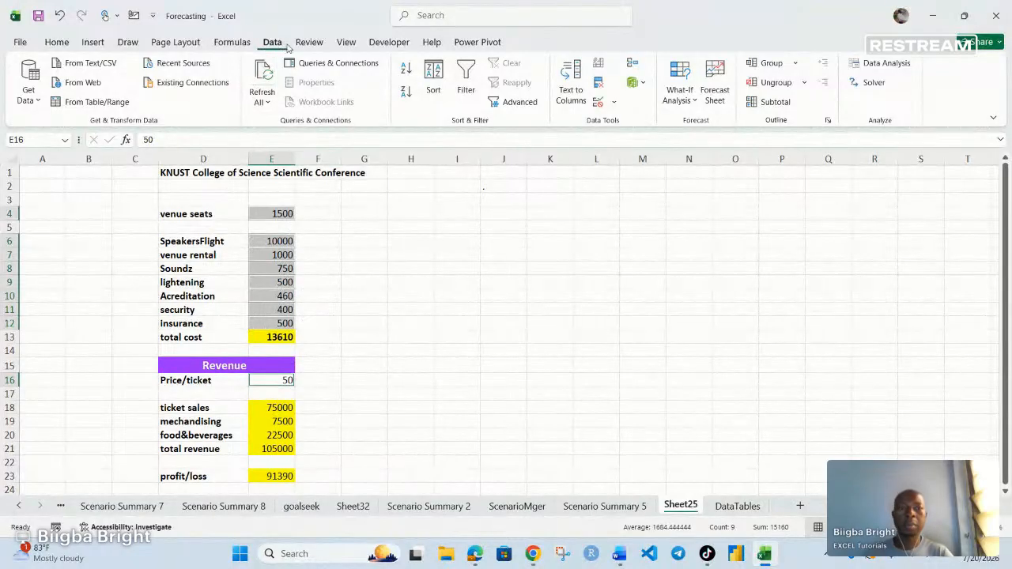
# - Start a new scenario in Scenario Manager with changing cells E4, E6–E12 and E16
pyautogui.click(678, 95)
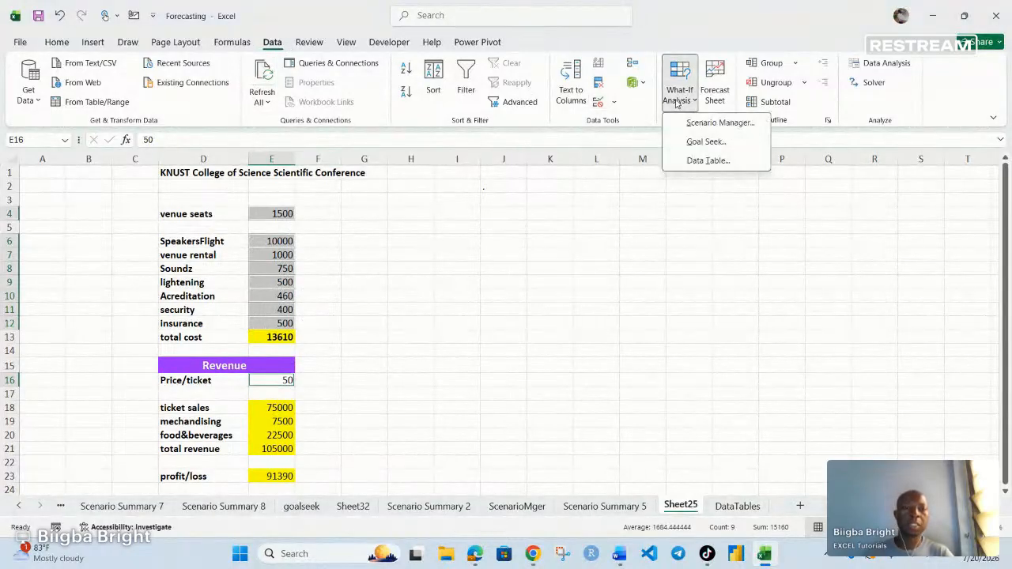
pyautogui.click(709, 124)
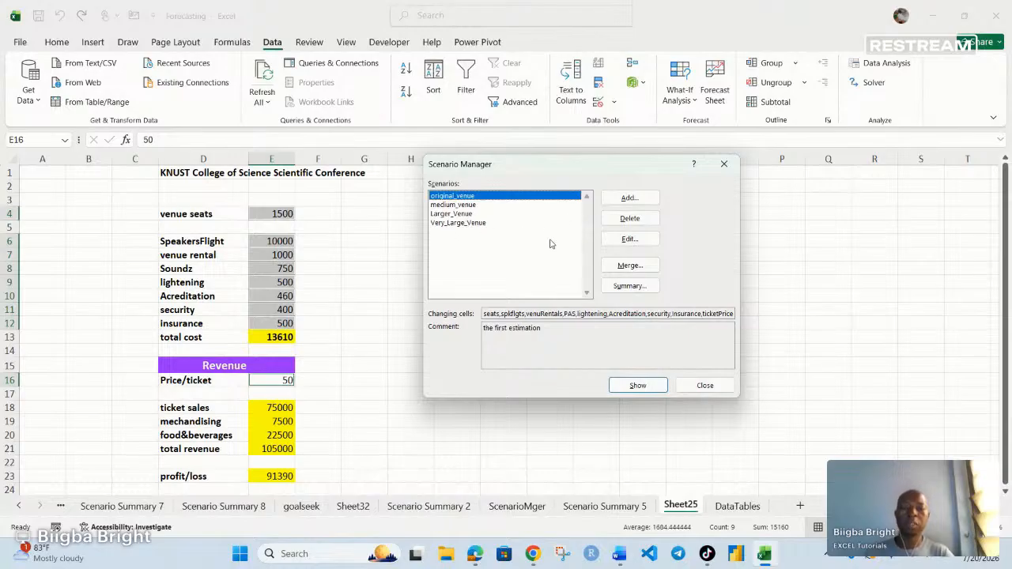
pyautogui.click(630, 199)
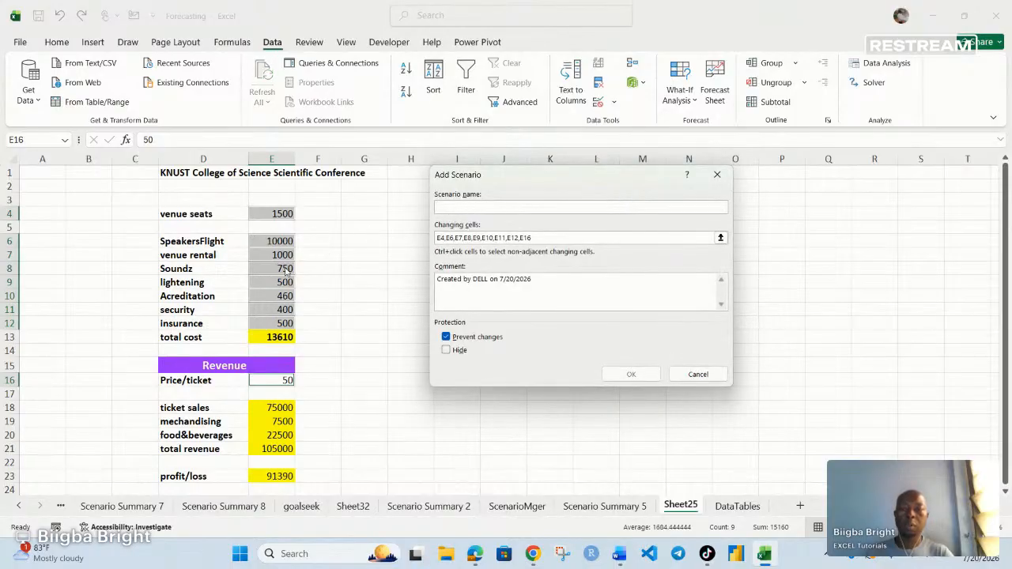
# - Name the scenario SmallVenue, delete the default comment, and proceed to its values
pyautogui.click(538, 237)
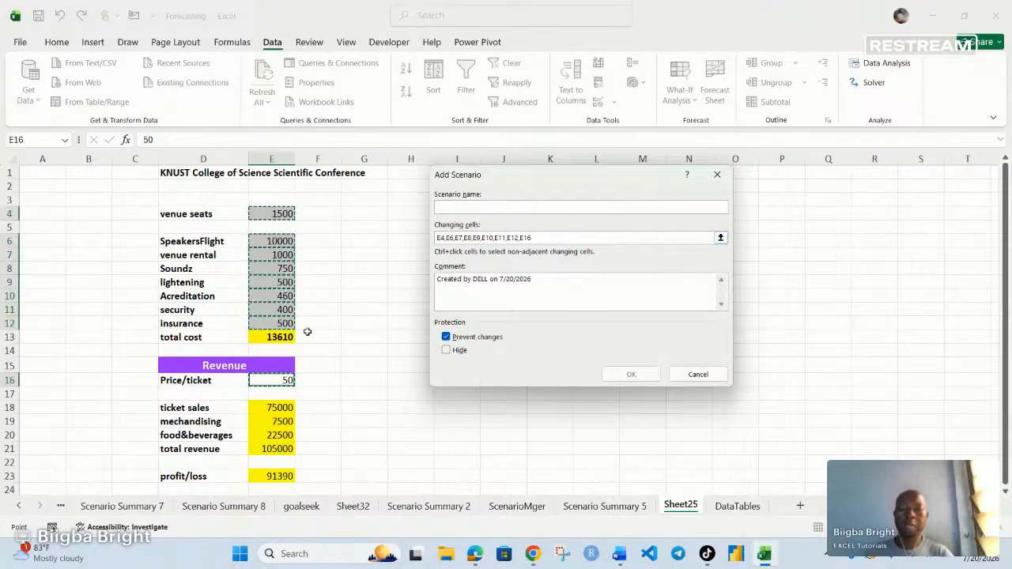
pyautogui.click(442, 206)
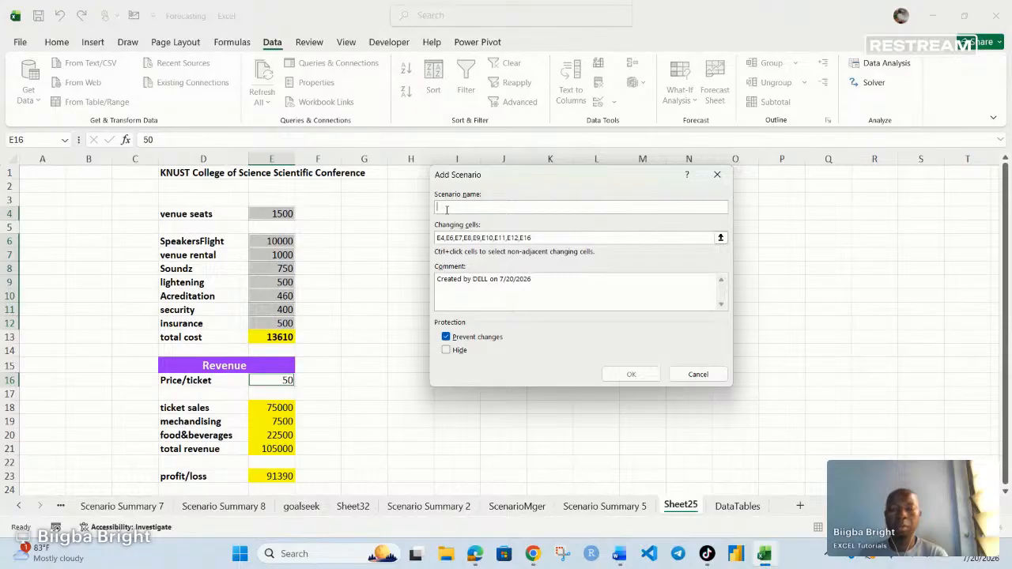
pyautogui.write('verySma')
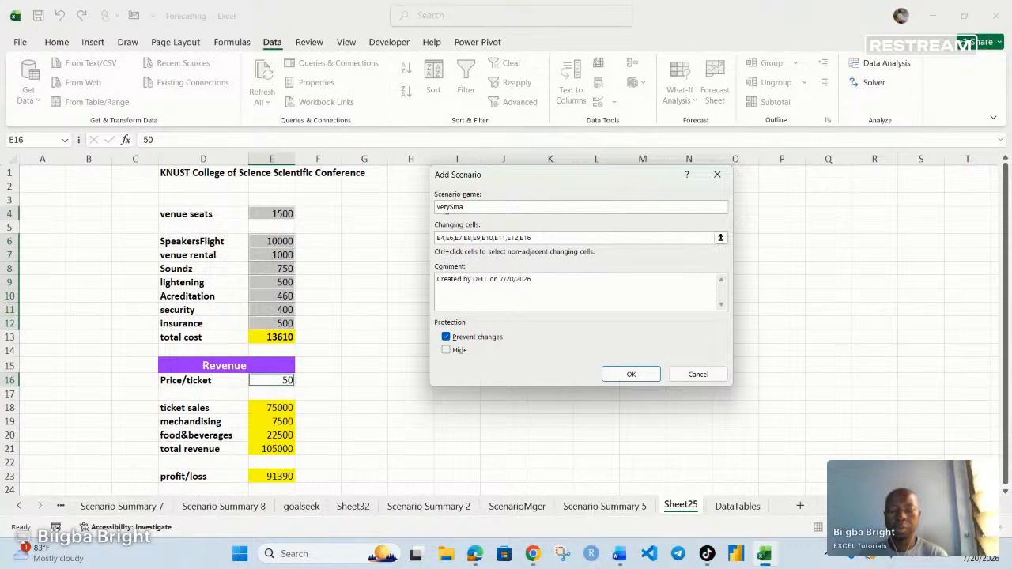
pyautogui.press('BackSpace')
pyautogui.press('BackSpace')
pyautogui.write('S')
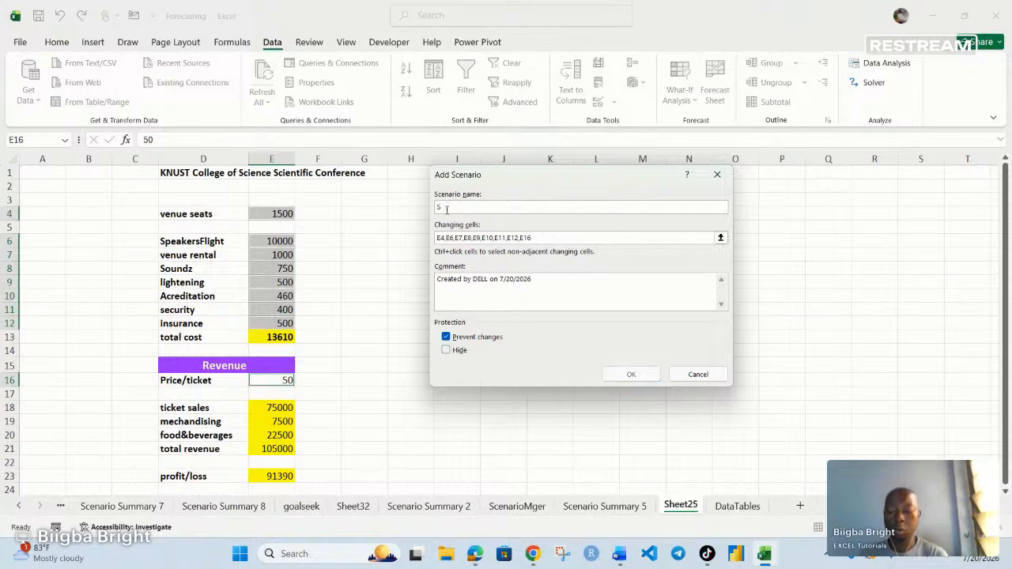
pyautogui.write('mallVenue')
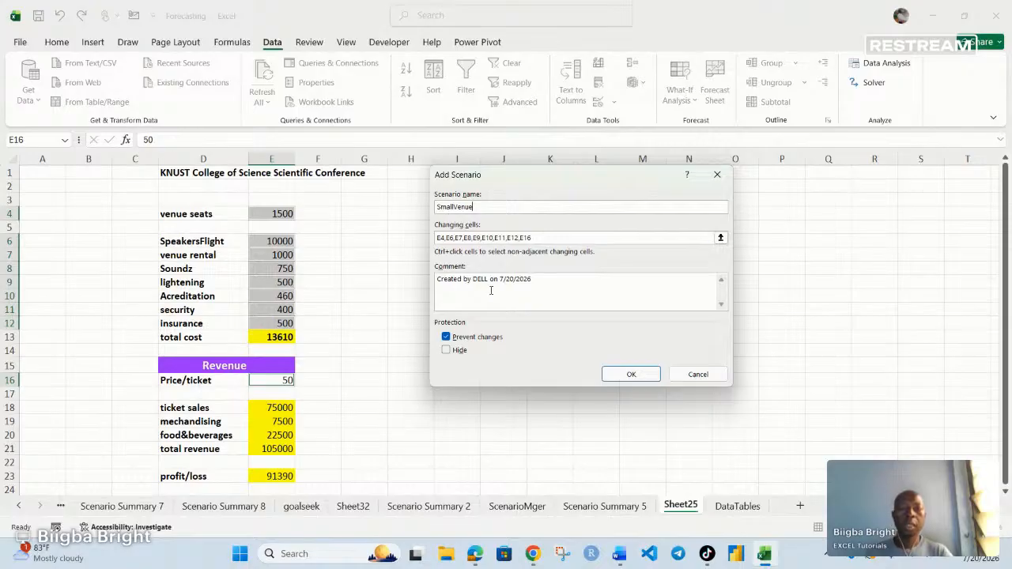
pyautogui.moveTo(537, 278); pyautogui.dragTo(424, 278)
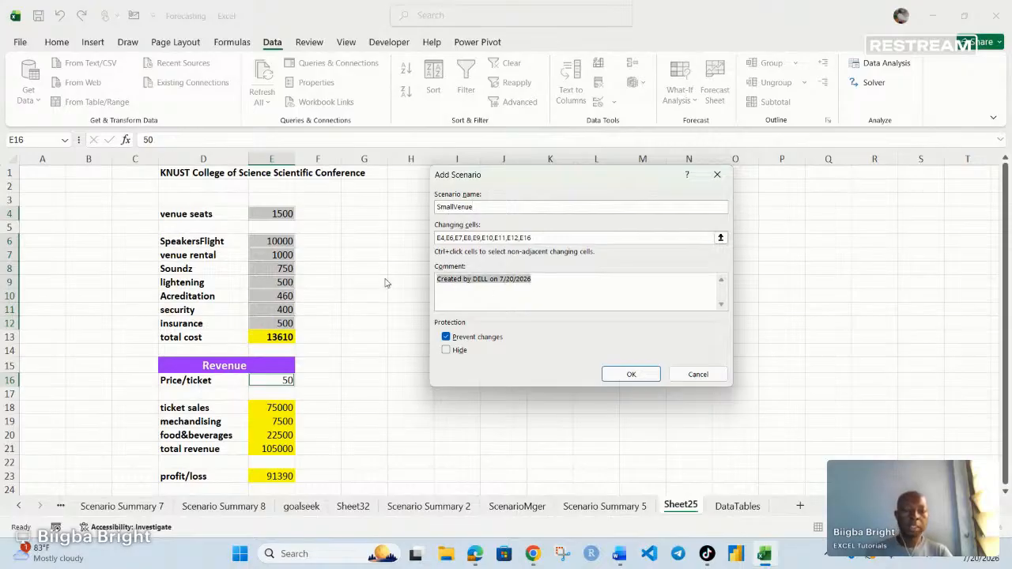
pyautogui.press('Delete')
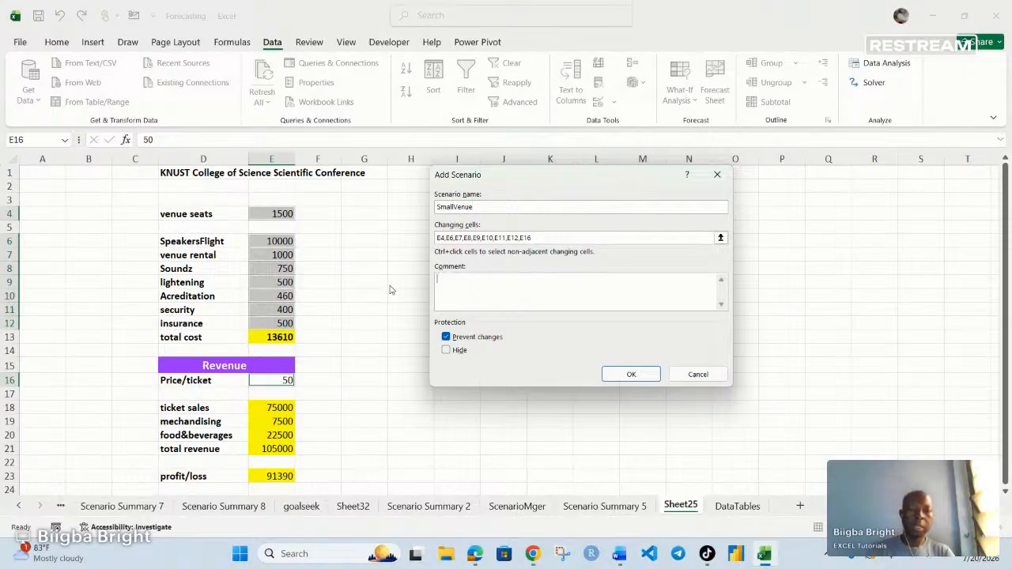
pyautogui.click(630, 375)
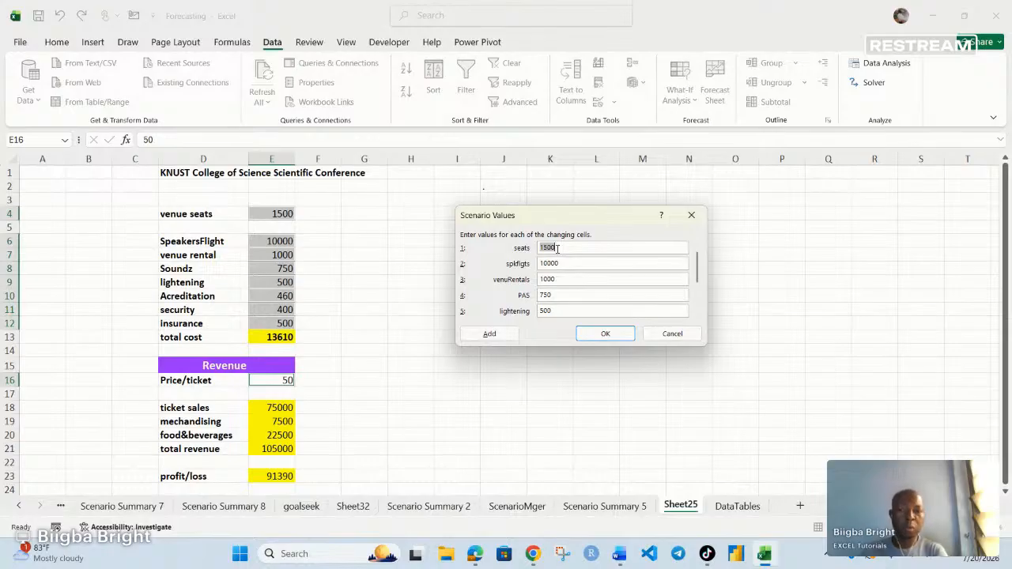
# - Save SmallVenue with 200 seats, costs 2000, 320, 75, 50, 75, 75, 80 and ticket price 20
pyautogui.write('2')
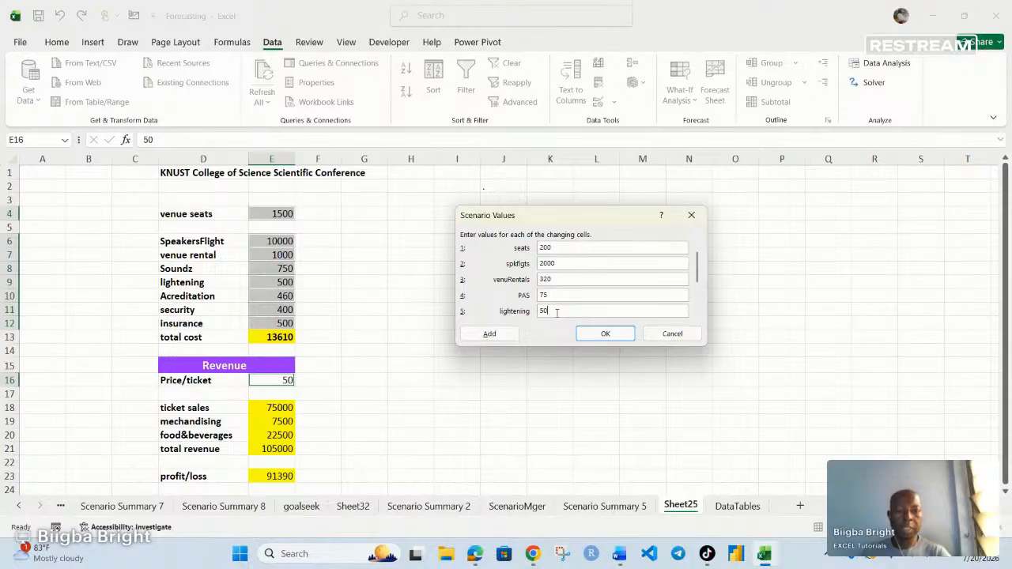
pyautogui.press('Tab')
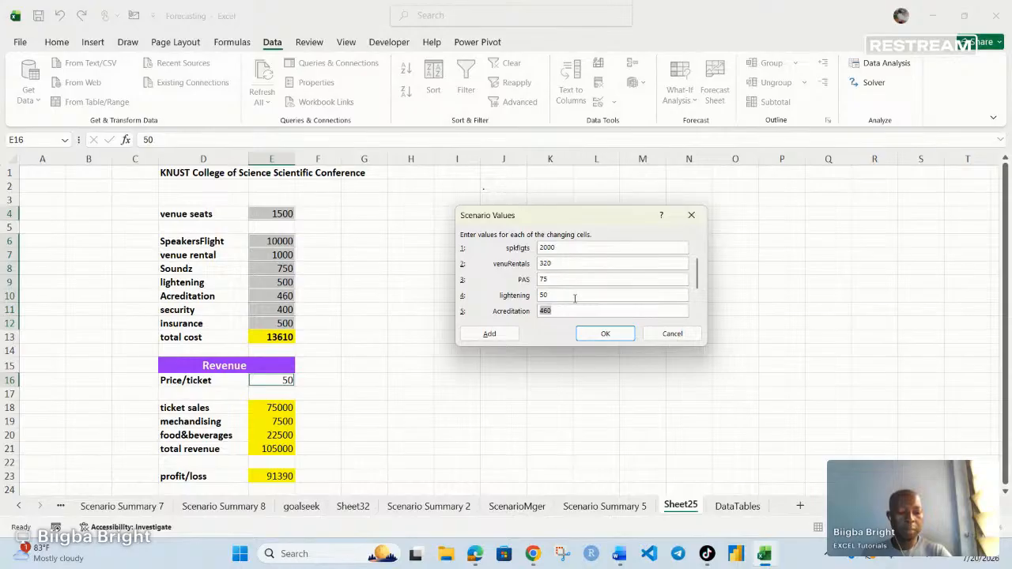
pyautogui.write('75')
pyautogui.press('Tab')
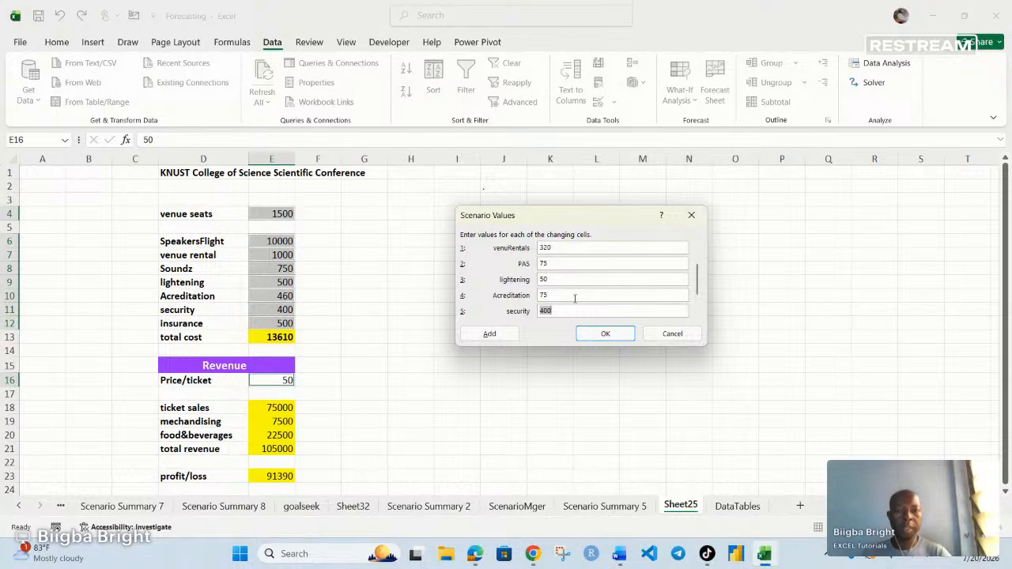
pyautogui.write('75')
pyautogui.press('Tab')
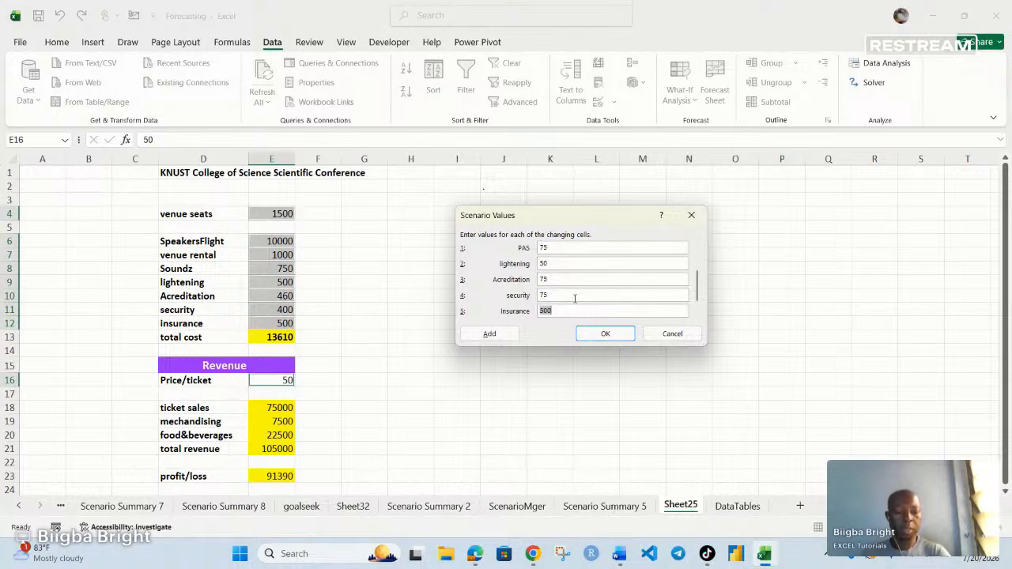
pyautogui.write('80')
pyautogui.press('Tab')
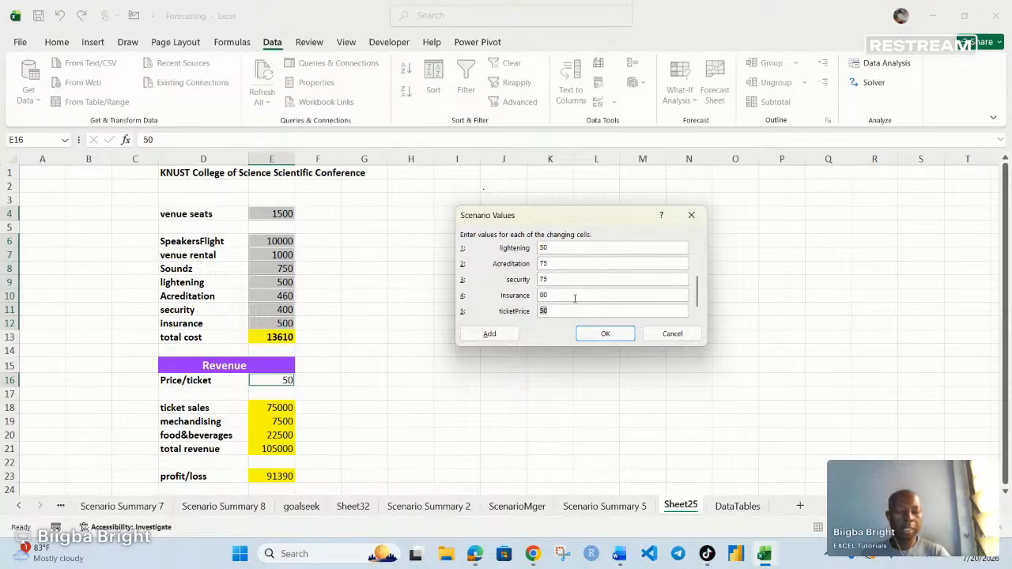
pyautogui.write('20')
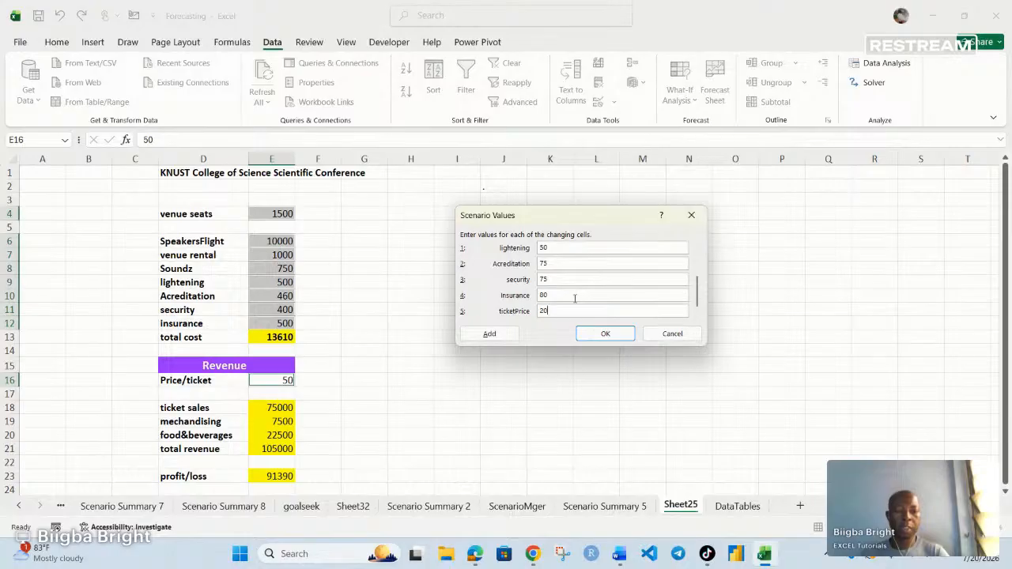
pyautogui.press('Tab')
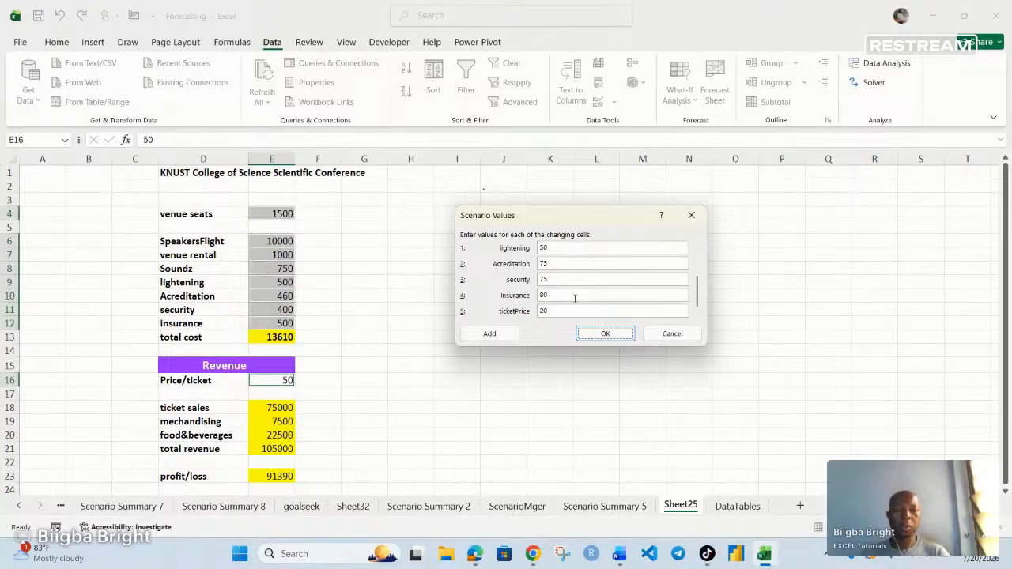
pyautogui.click(605, 334)
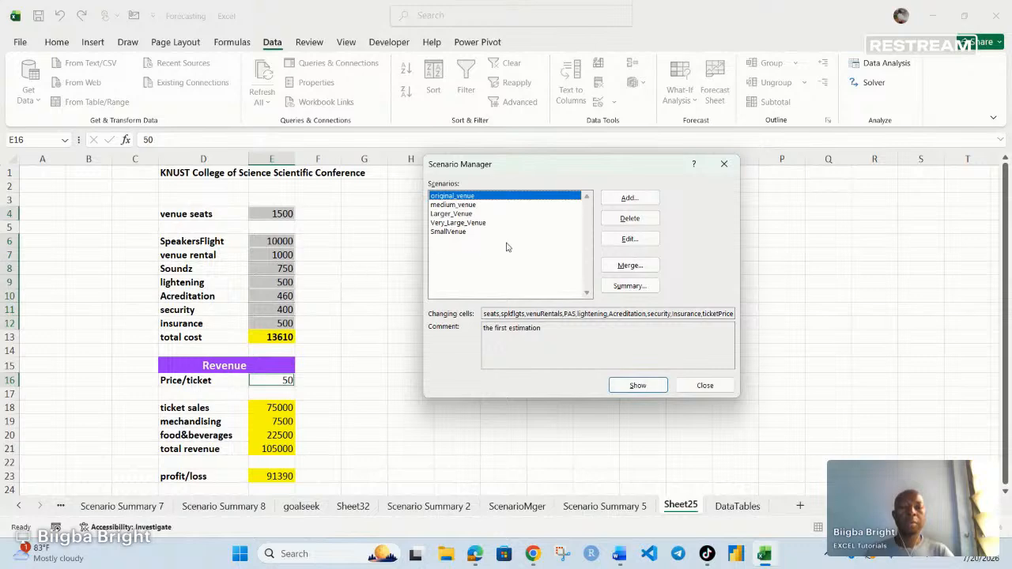
# - Show original_venue, then apply SmallVenue: 200 seats, total cost 2675, profit/loss 5325
pyautogui.doubleClick(459, 198)
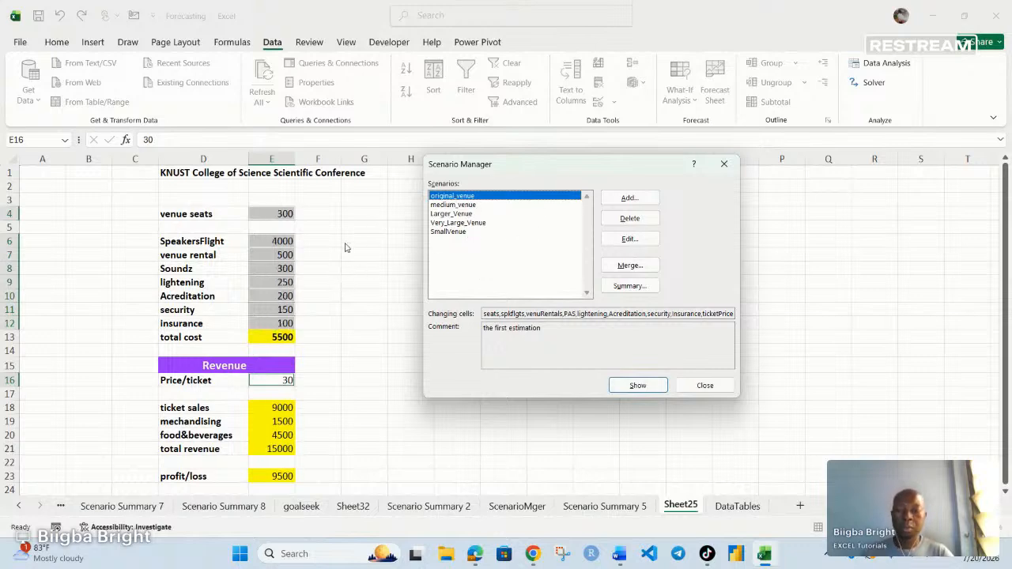
pyautogui.click(456, 233)
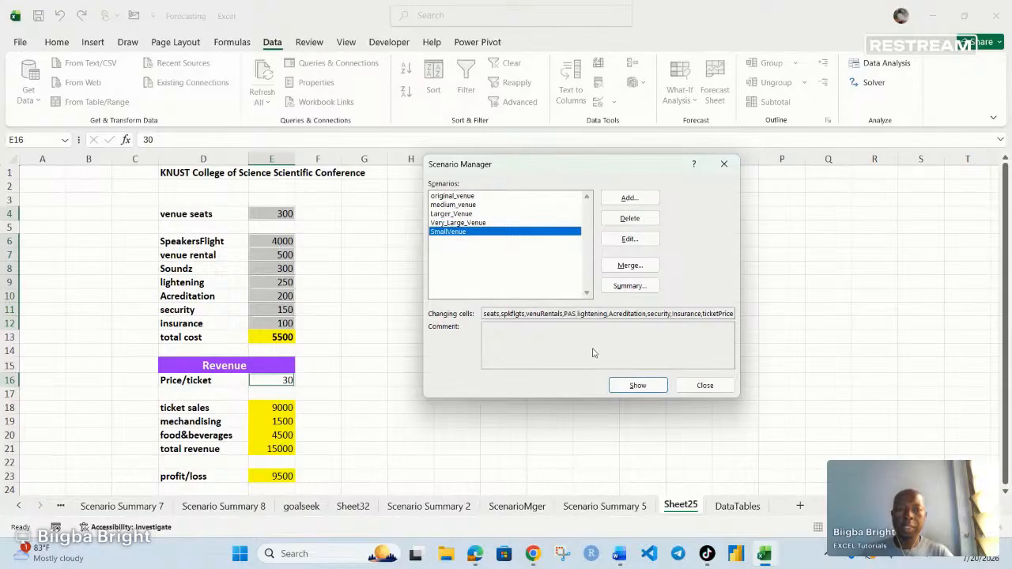
pyautogui.click(637, 385)
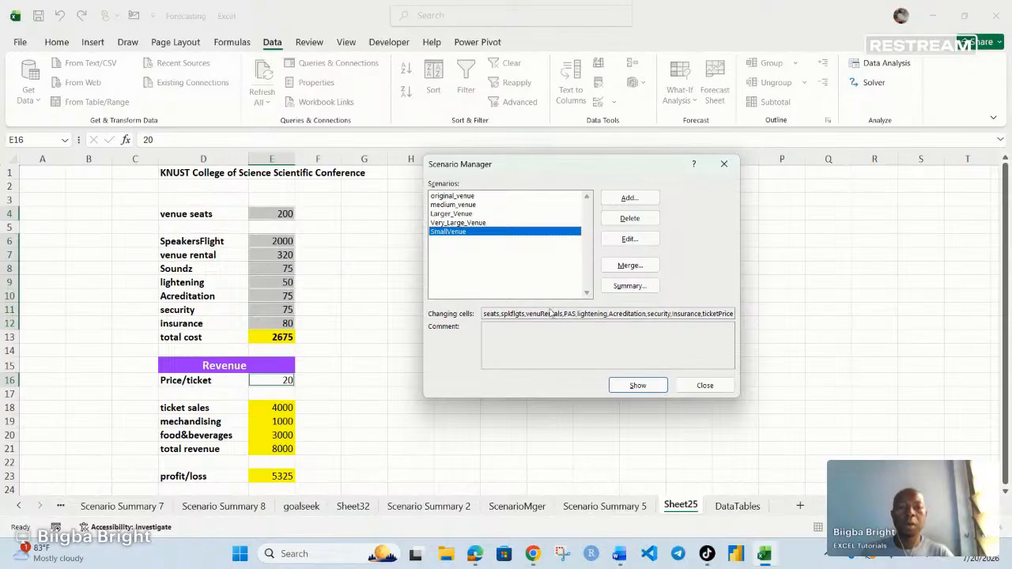
# - Create Scenario Summary 9 reporting profit/loss E23 for all five venue scenarios, SmallVenue at 5325
pyautogui.click(630, 286)
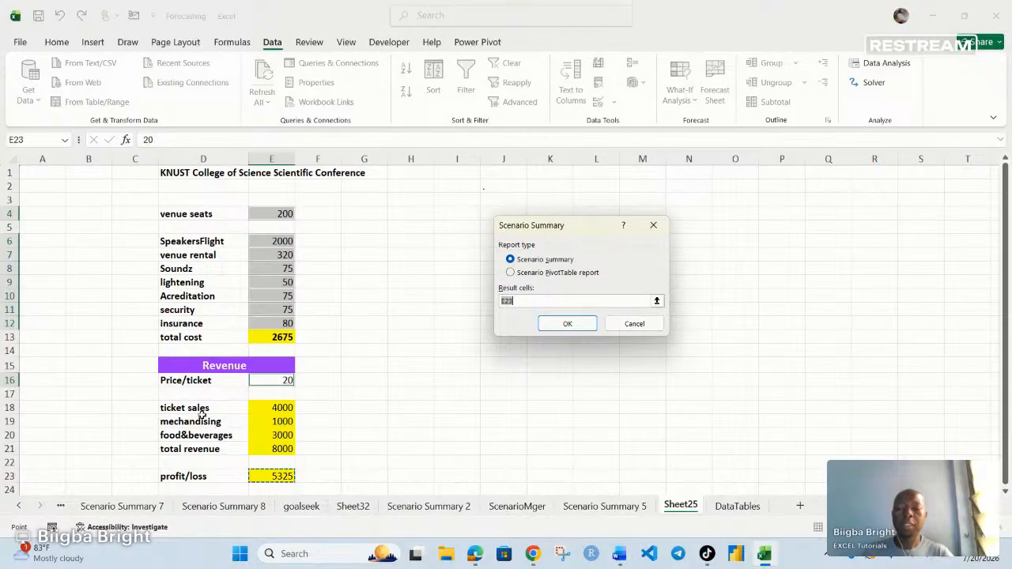
pyautogui.click(283, 410)
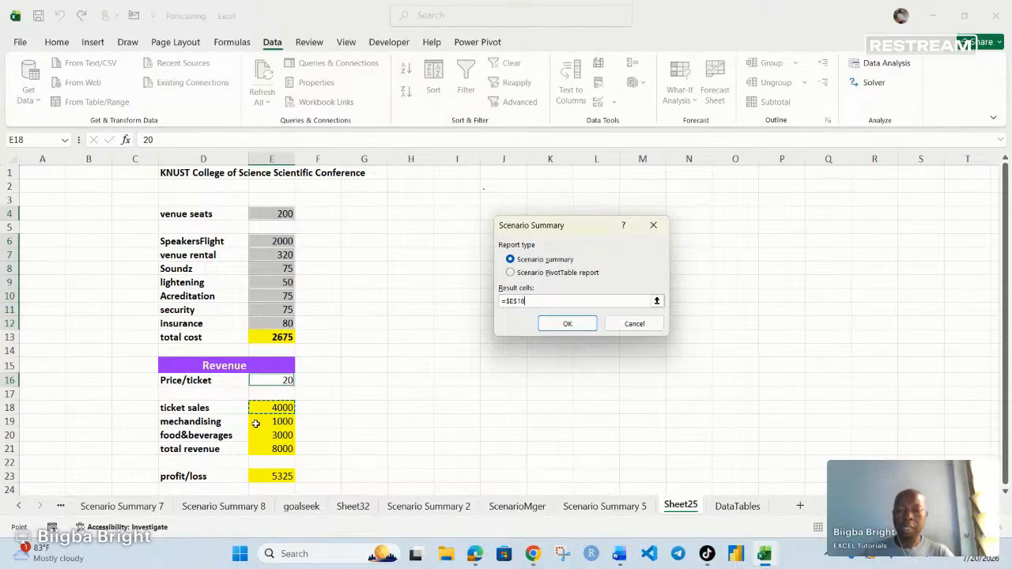
pyautogui.click(278, 423)
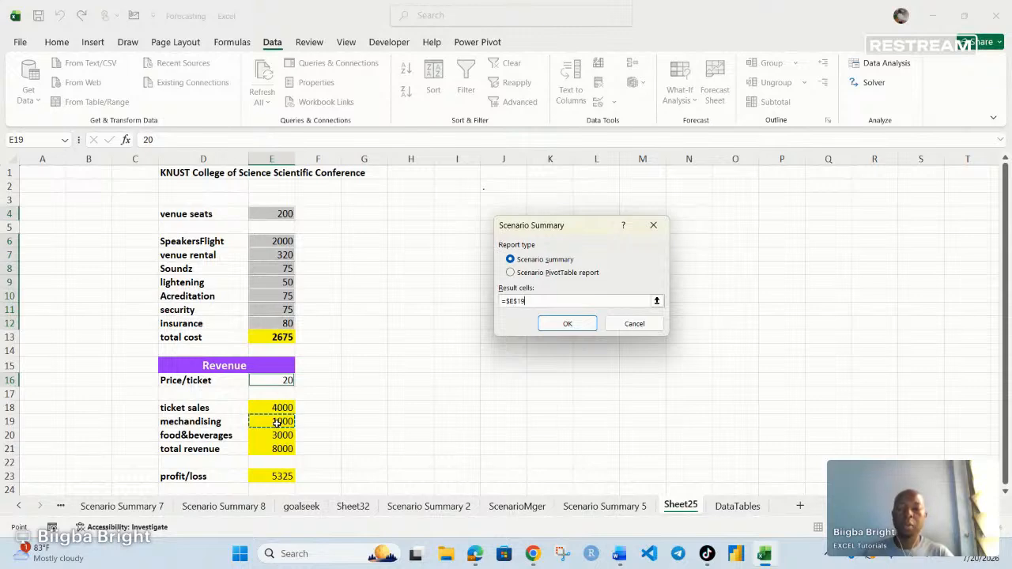
pyautogui.click(272, 474)
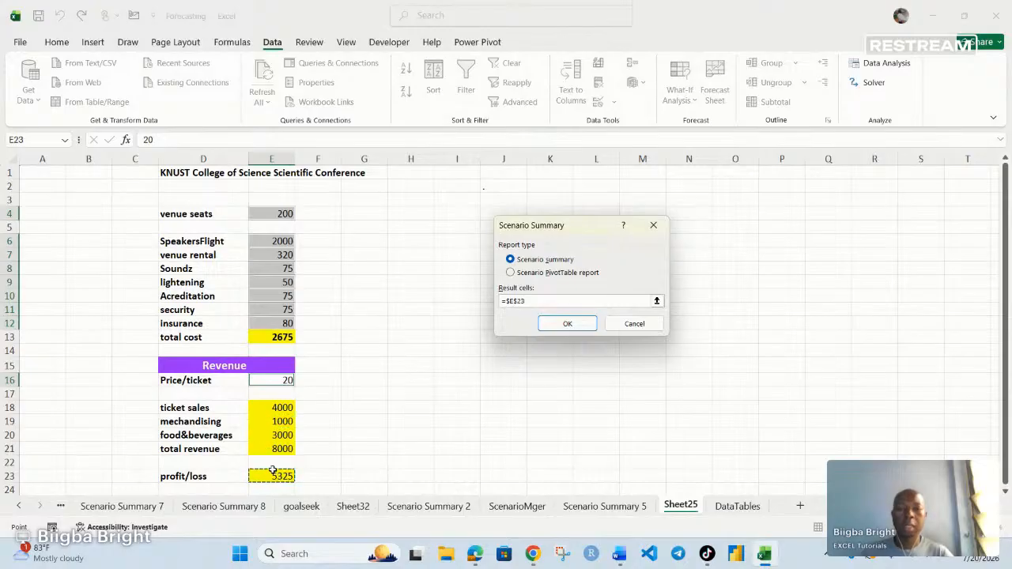
pyautogui.press('BackSpace')
pyautogui.press('BackSpace')
pyautogui.press('BackSpace')
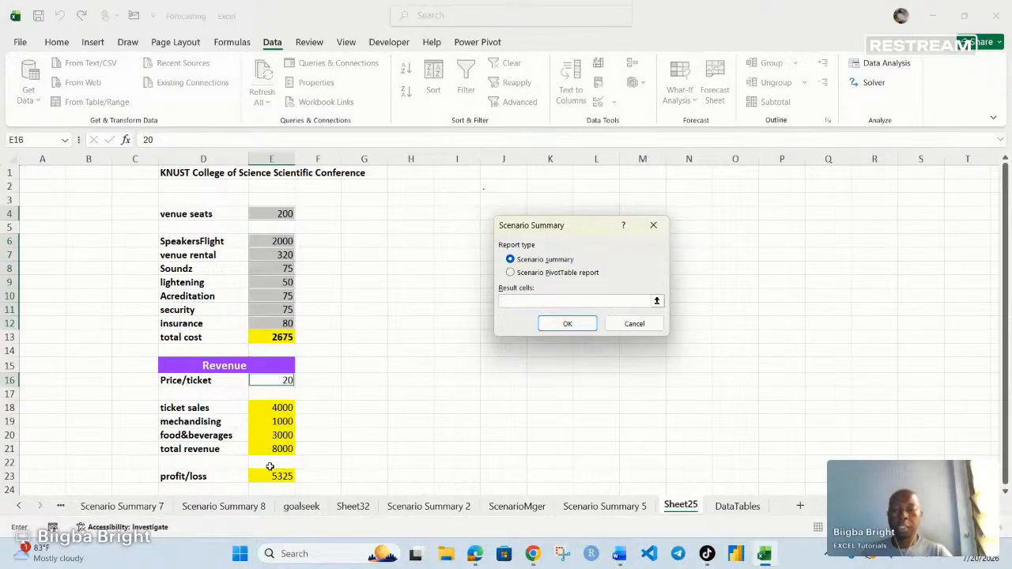
pyautogui.click(270, 474)
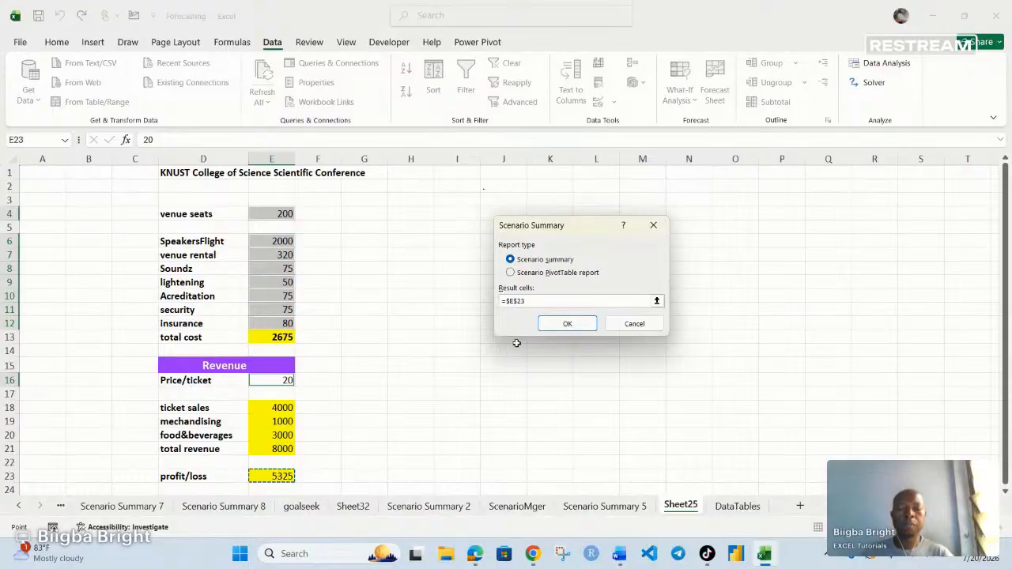
pyautogui.click(567, 324)
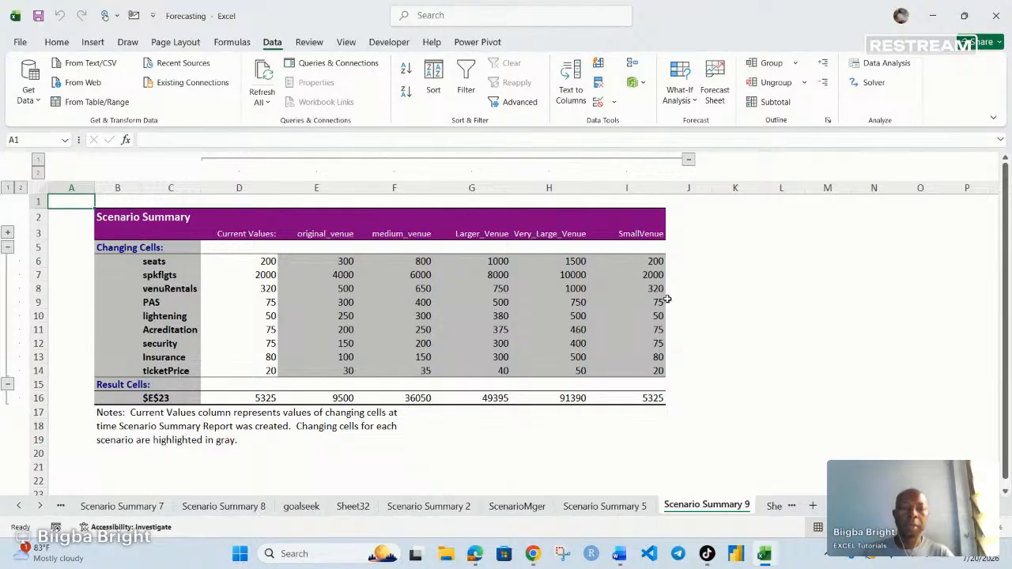
# - Check the SmallVenue and Very_Large_Venue profit/loss and seat figures, then return to Sheet25
pyautogui.click(652, 402)
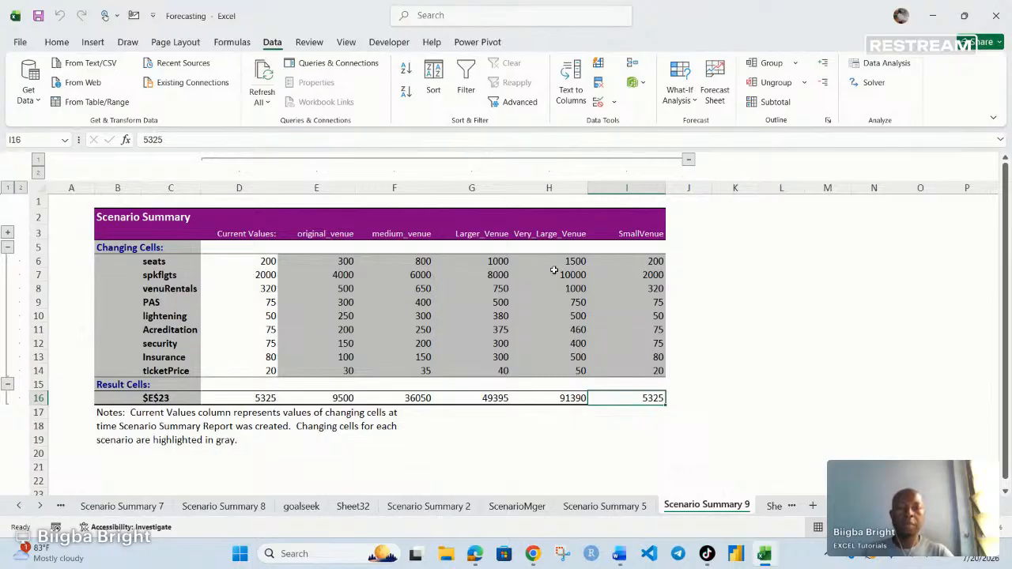
pyautogui.click(573, 263)
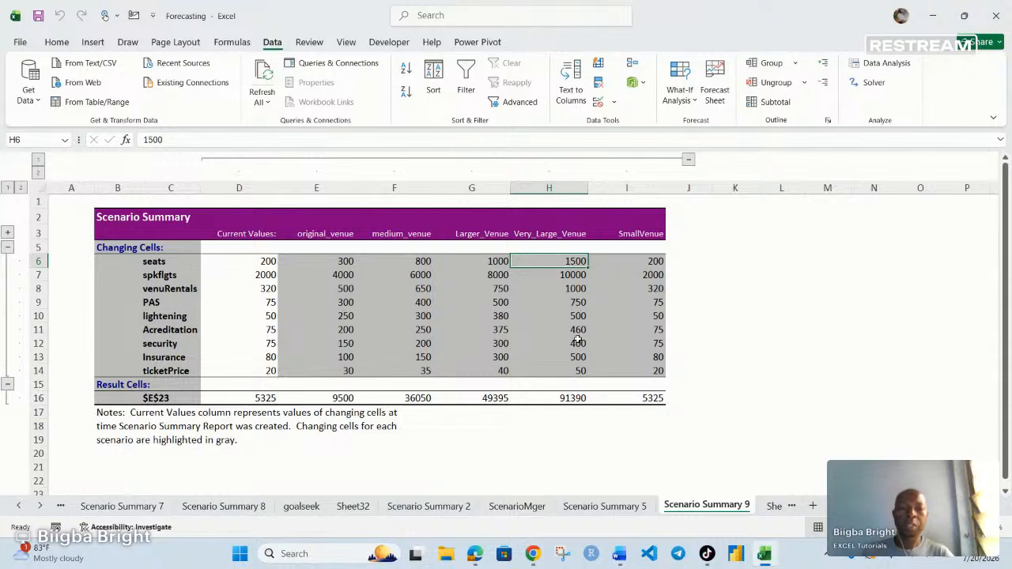
pyautogui.click(574, 403)
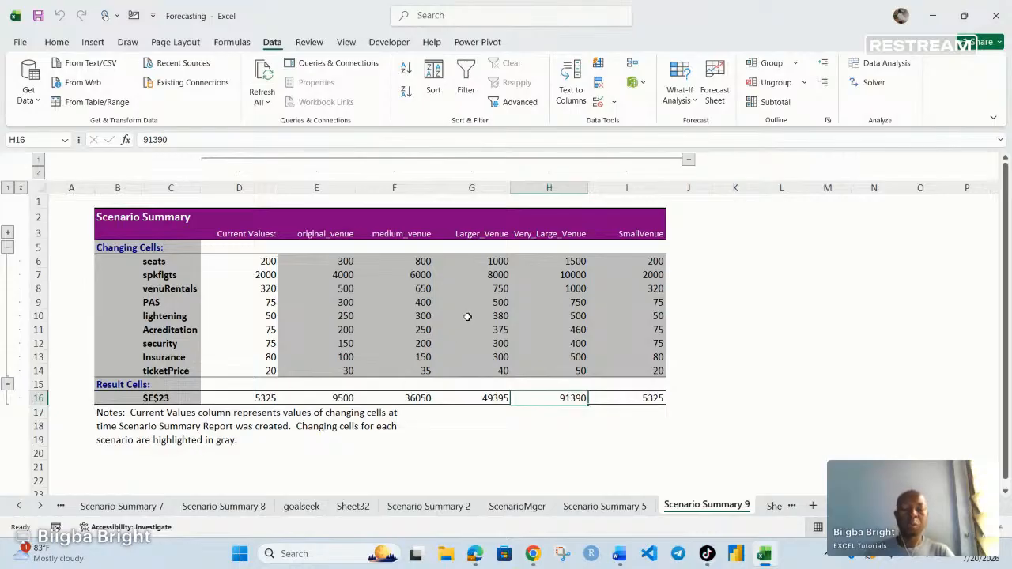
pyautogui.click(792, 507)
pyautogui.click(739, 508)
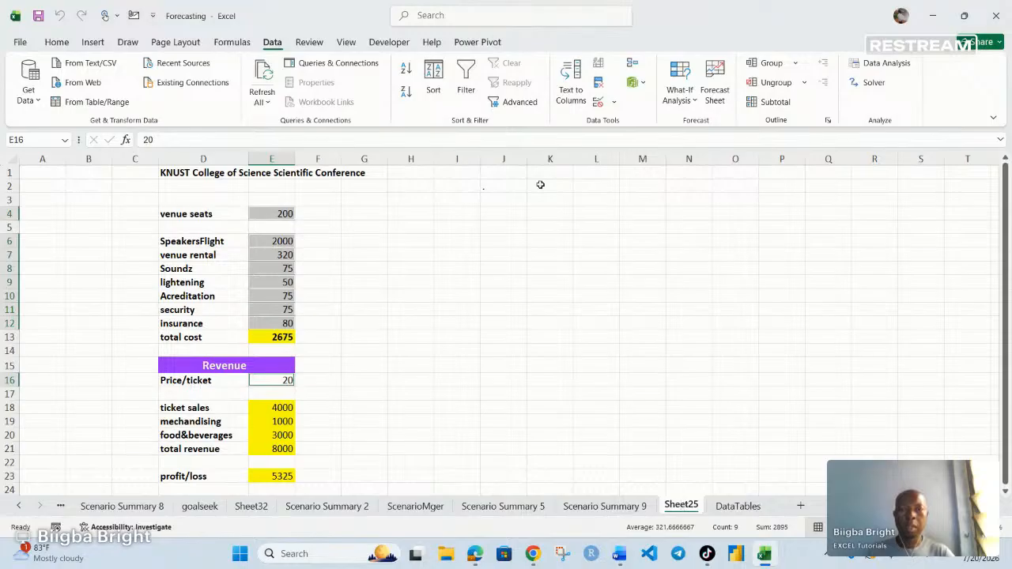
# - Generate a Scenario Manager summary of the venue scenarios with total revenue cell E21 as the result
pyautogui.click(684, 100)
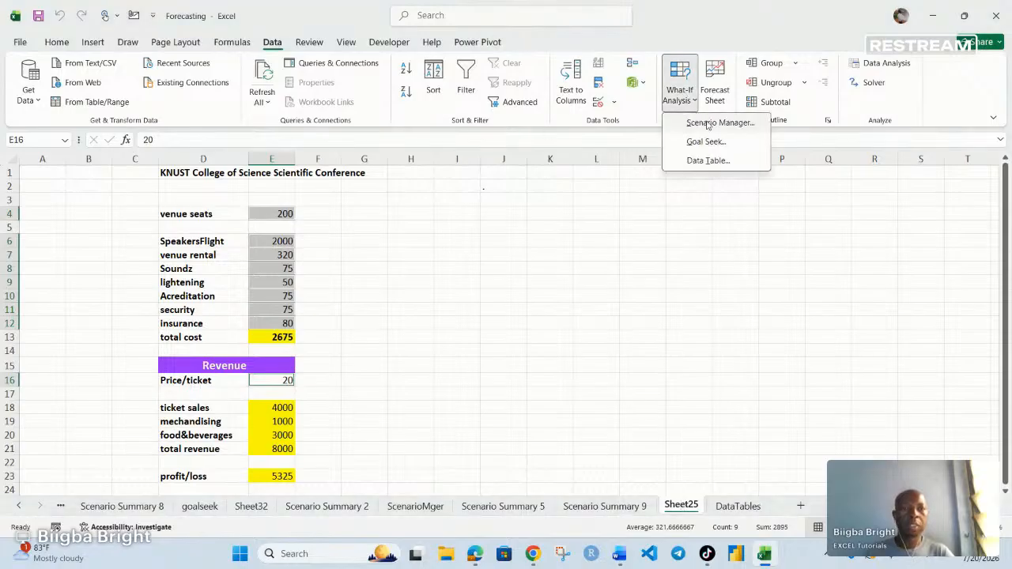
pyautogui.click(710, 131)
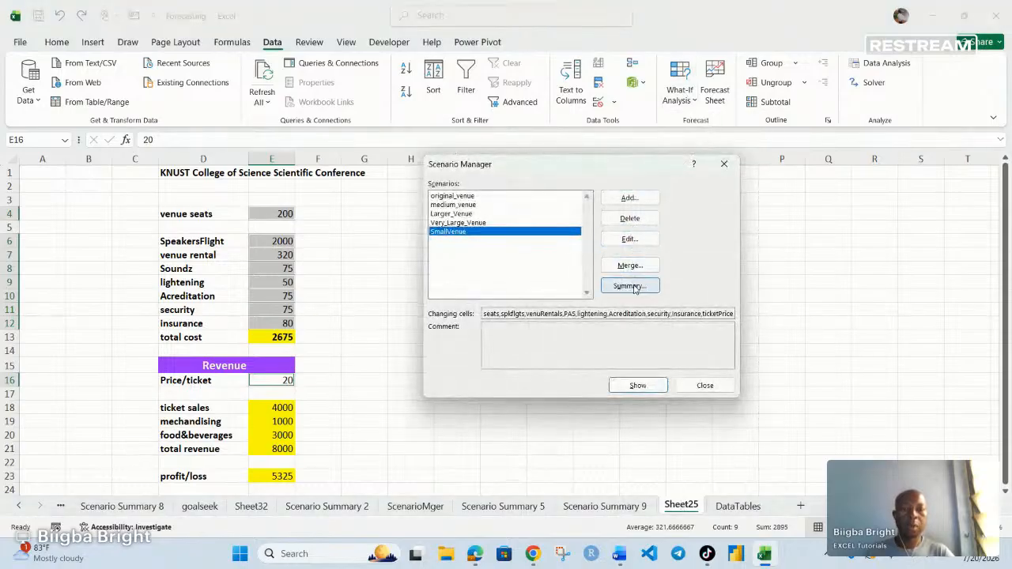
pyautogui.click(468, 196)
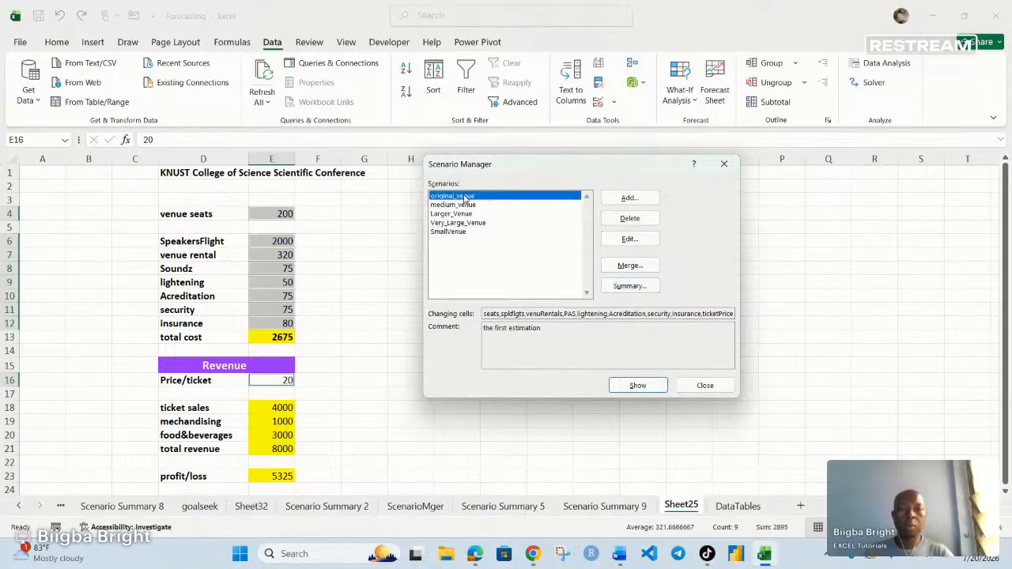
pyautogui.click(630, 286)
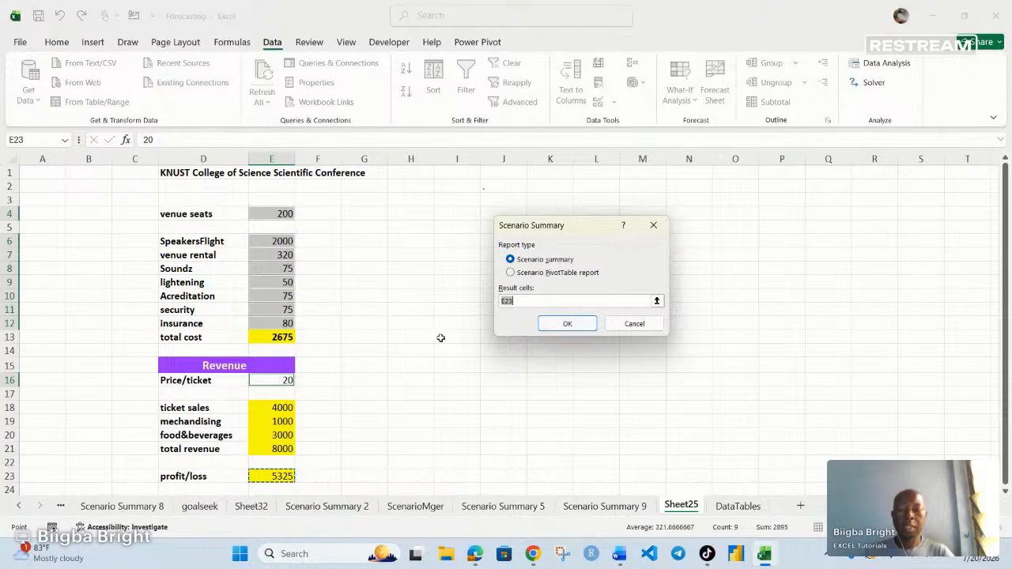
pyautogui.click(283, 449)
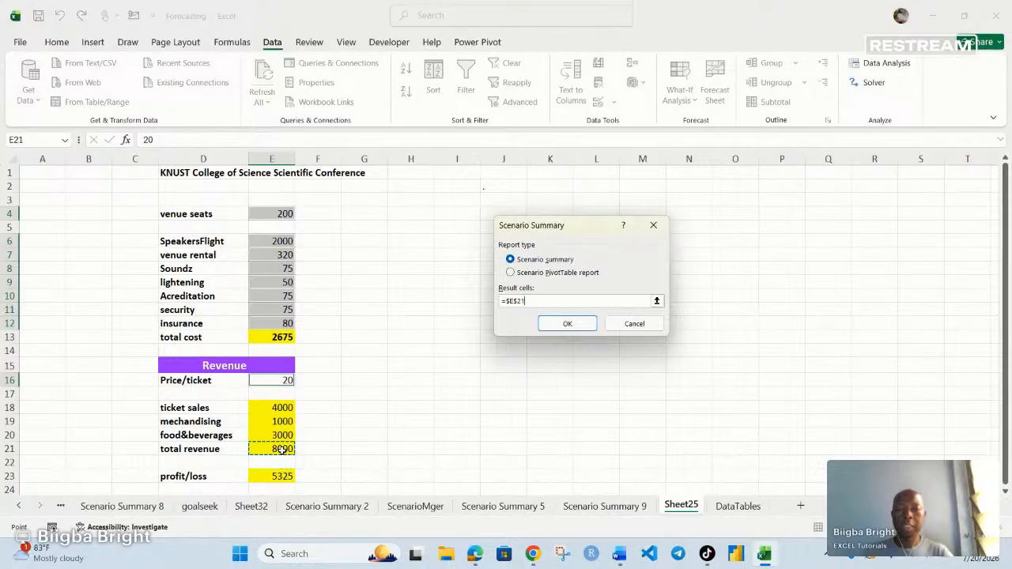
pyautogui.press('BackSpace')
pyautogui.press('BackSpace')
pyautogui.press('BackSpace')
pyautogui.press('BackSpace')
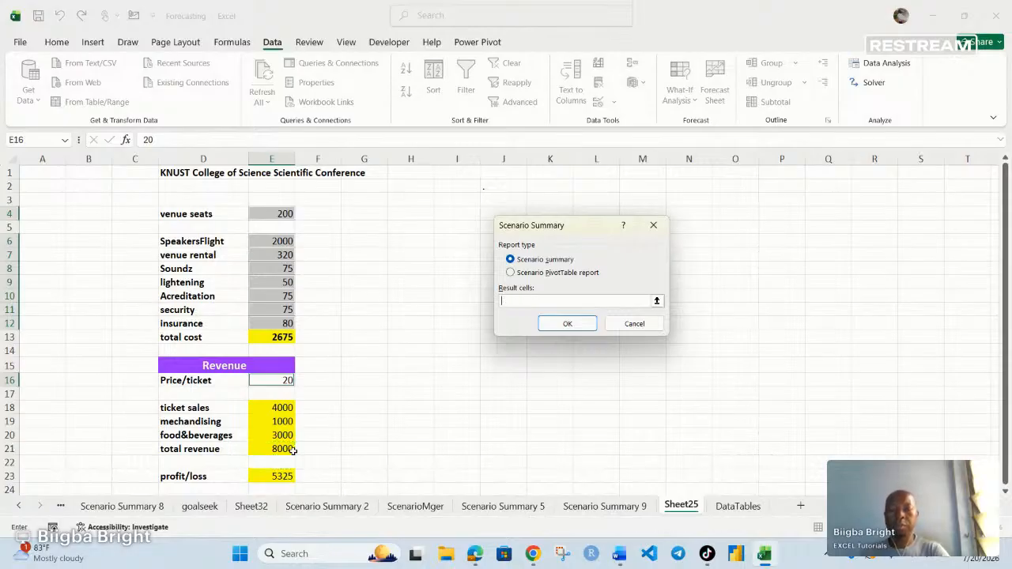
pyautogui.click(283, 449)
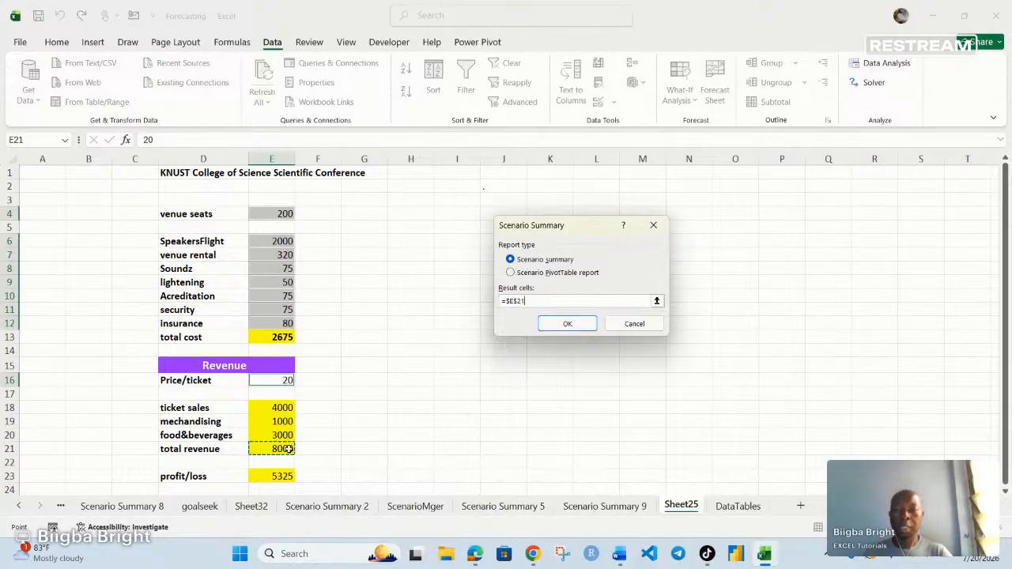
pyautogui.click(567, 323)
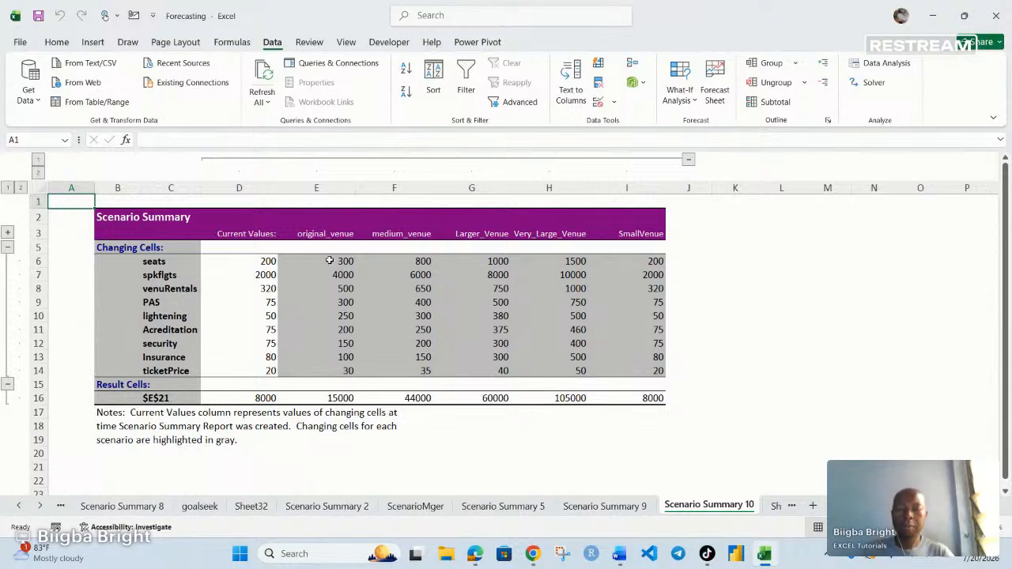
# - Select the scenario values and results range E6:I16 on Scenario Summary 10
pyautogui.moveTo(329, 261); pyautogui.dragTo(626, 372)
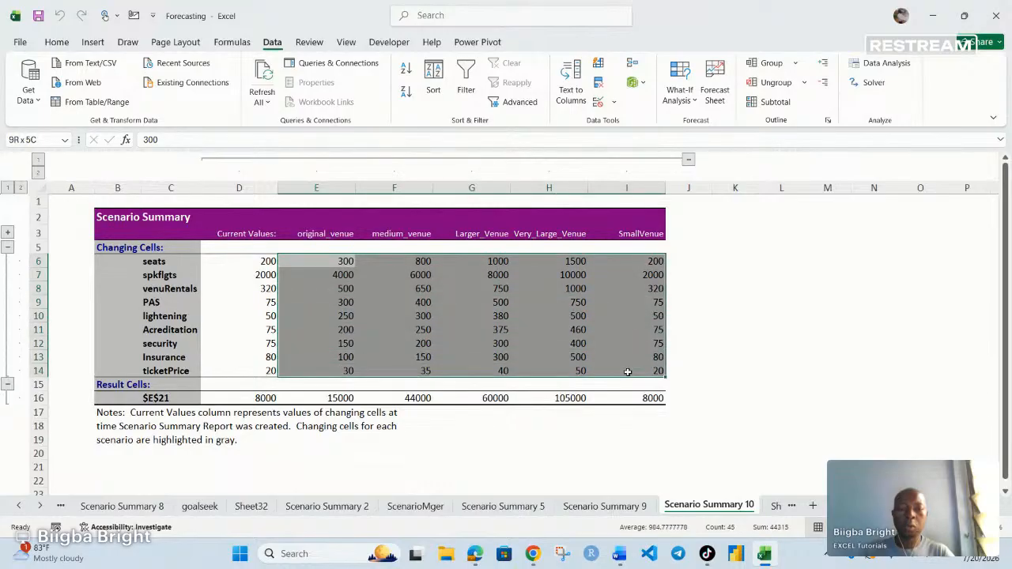
pyautogui.click(626, 371)
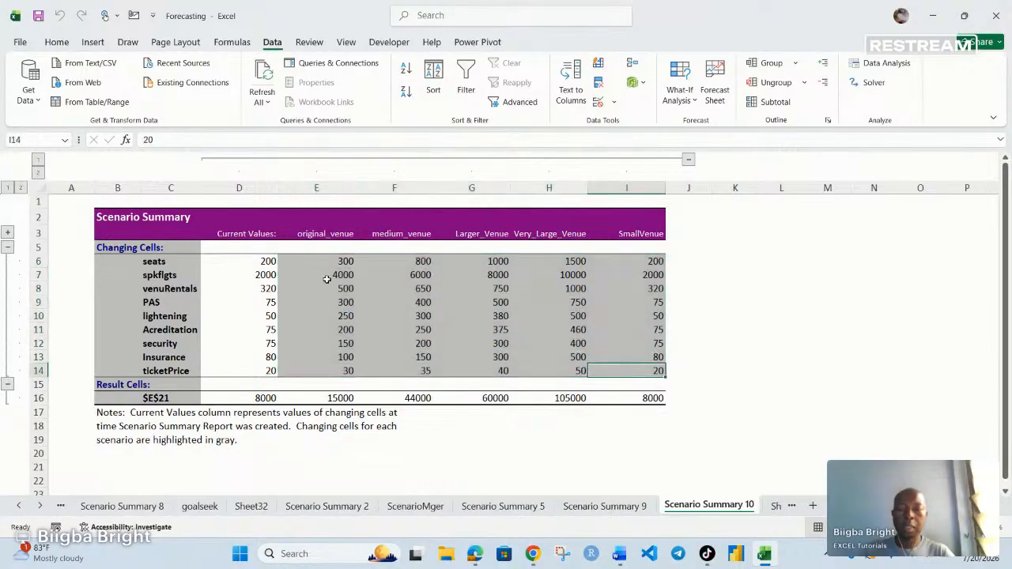
pyautogui.moveTo(318, 267); pyautogui.dragTo(621, 397)
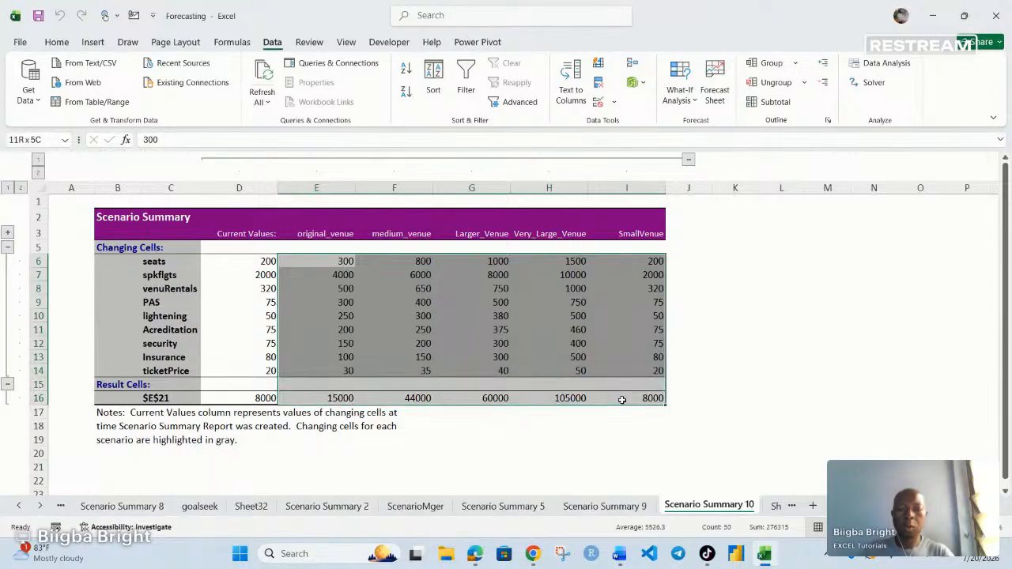
pyautogui.click(621, 397)
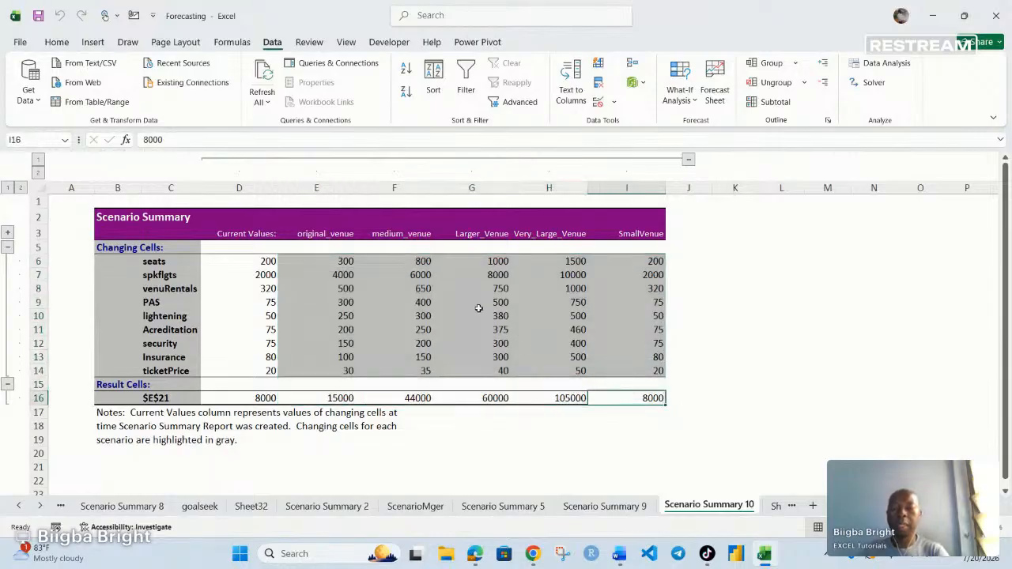
pyautogui.moveTo(322, 262); pyautogui.dragTo(643, 403)
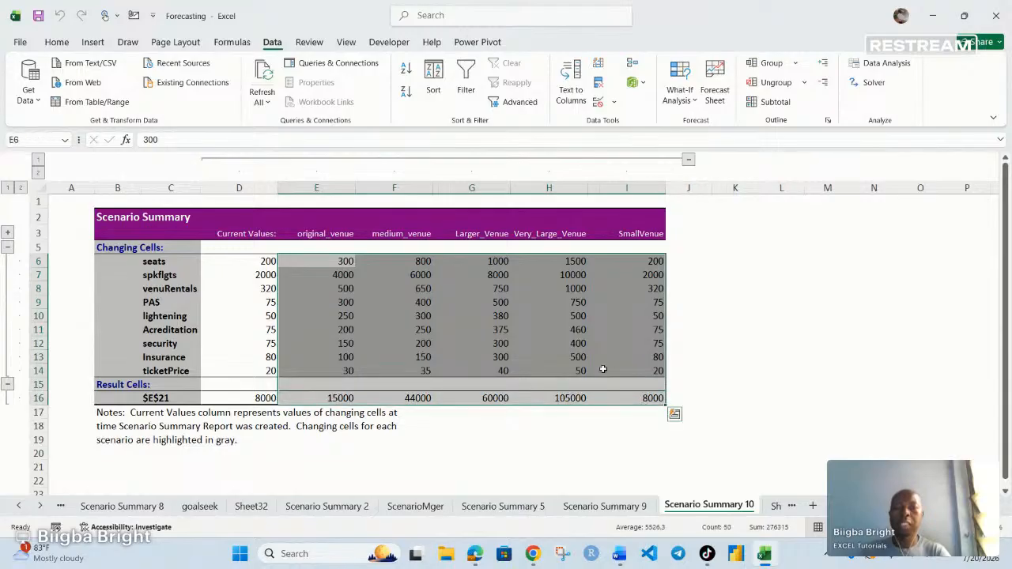
pyautogui.click(56, 42)
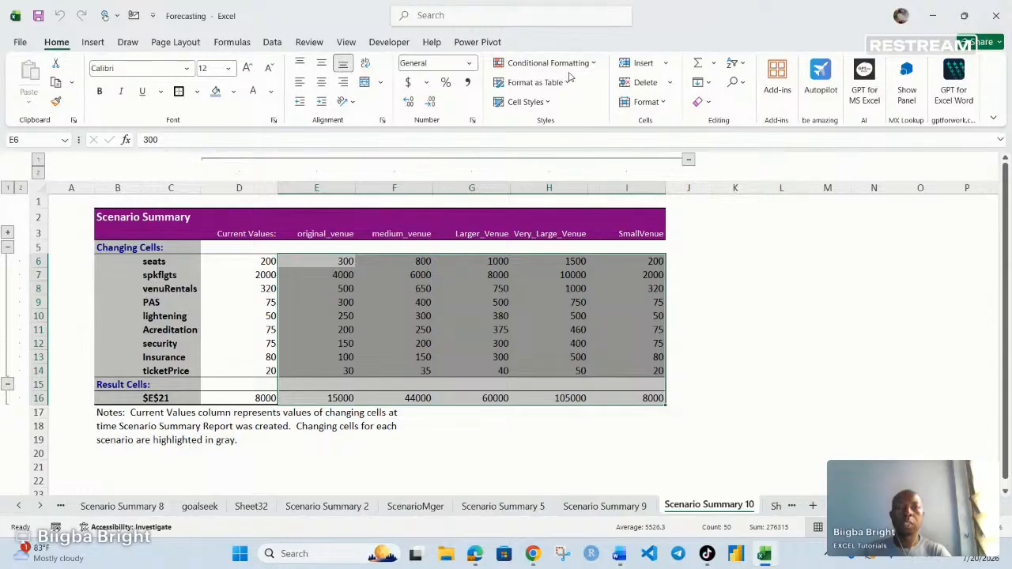
# - Apply a Green-Yellow-Red colour scale to the selected range, then switch to the Restream live studio
pyautogui.click(574, 71)
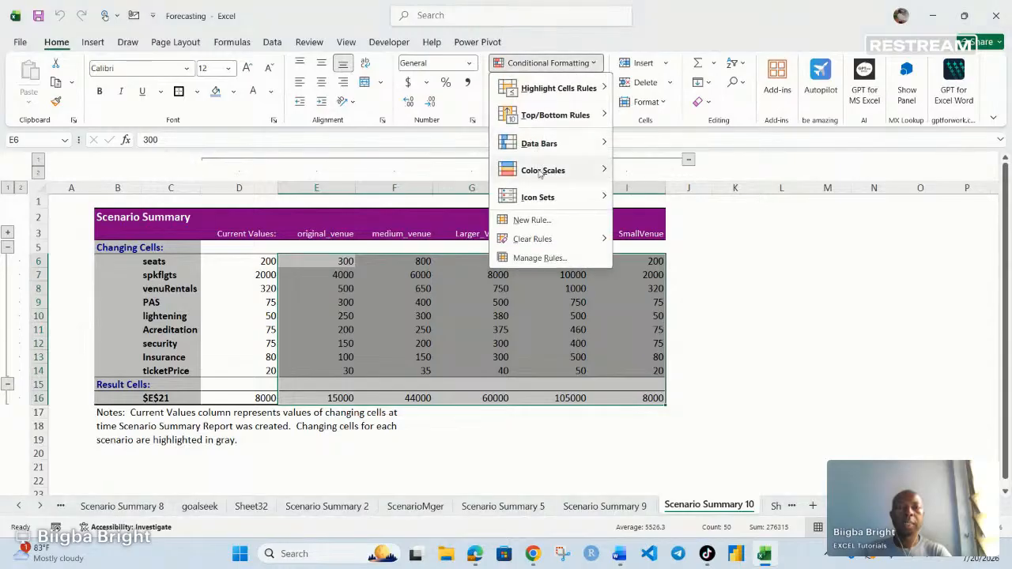
pyautogui.moveTo(553, 179)
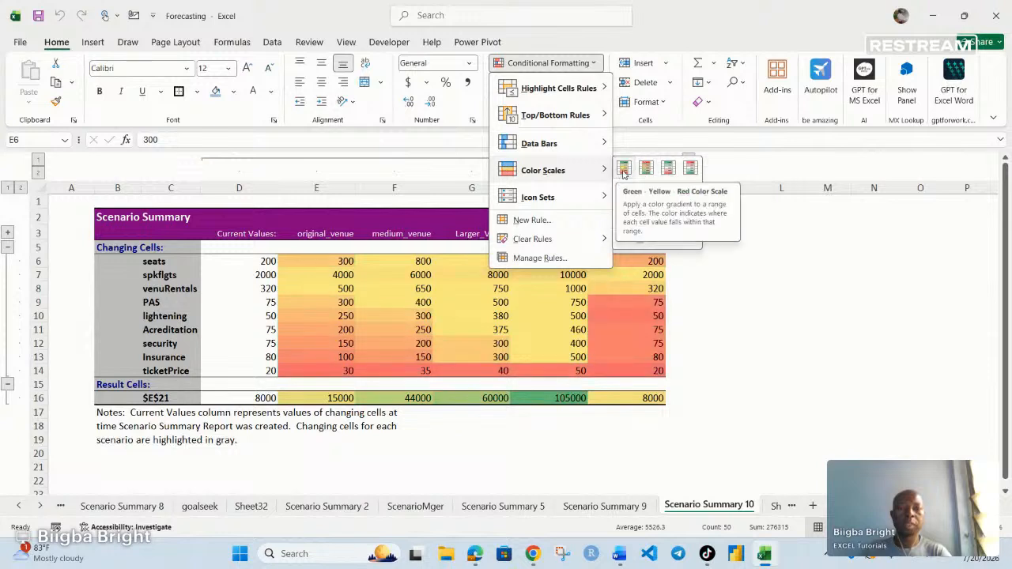
pyautogui.click(623, 170)
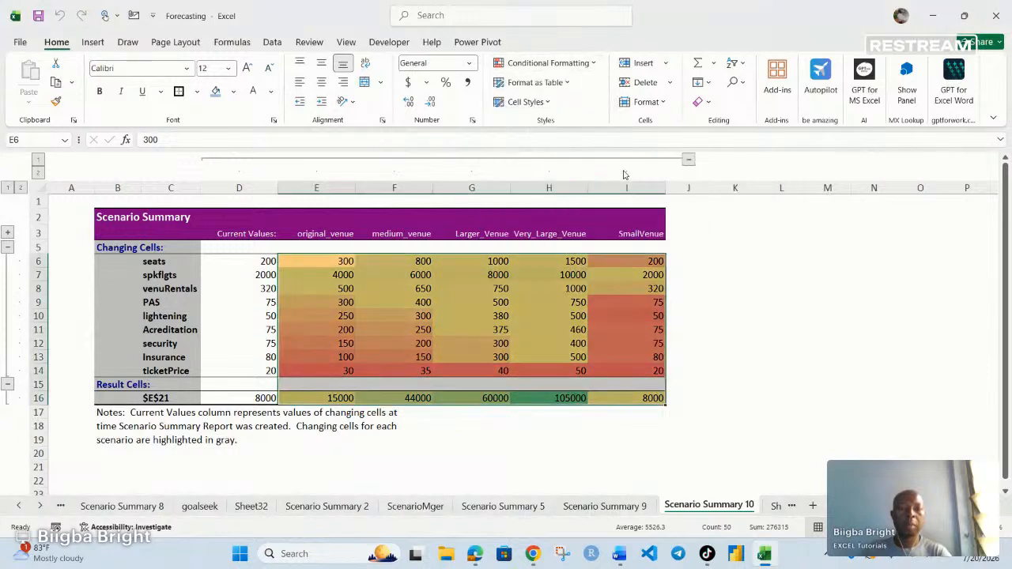
pyautogui.click(739, 303)
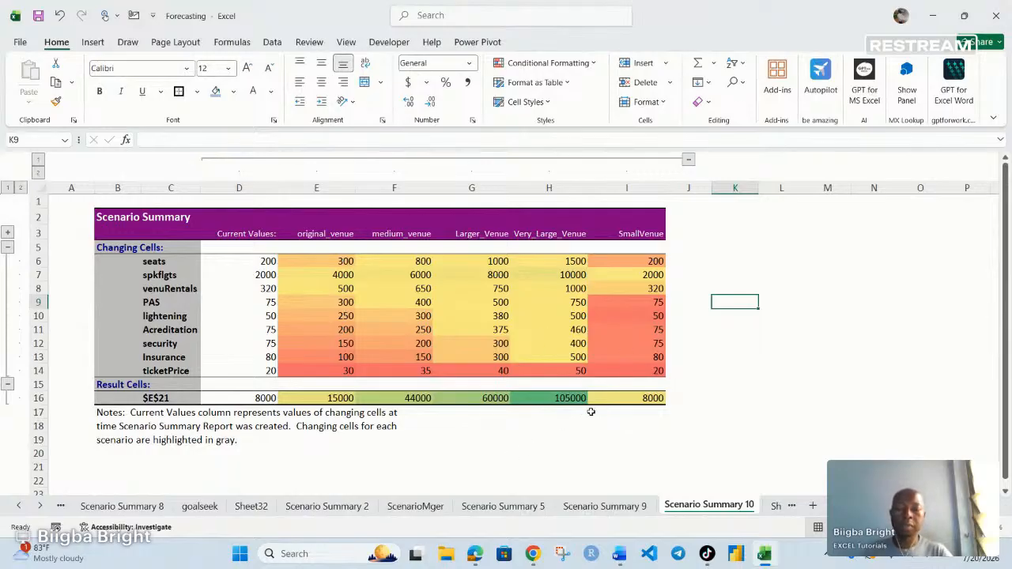
pyautogui.moveTo(532, 552)
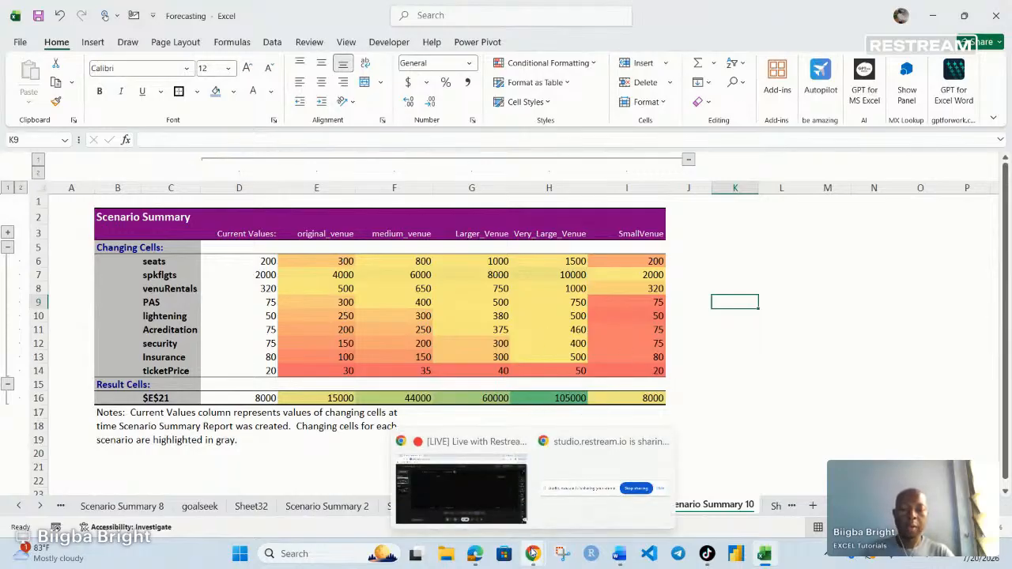
pyautogui.click(491, 502)
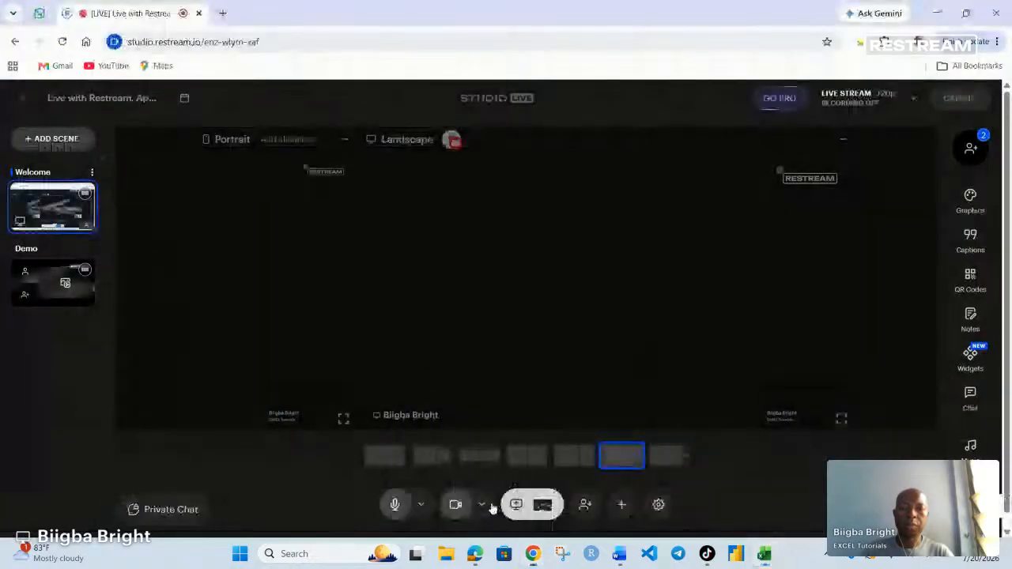